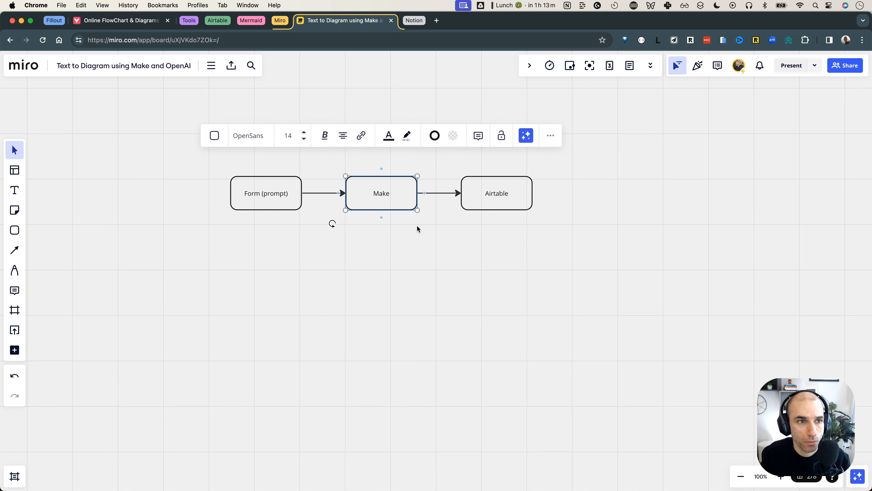
Expand the Fillout tab group in the browser to reach the form
{"action": "left_click", "coordinate": [54, 21]}
Start a new Diagram Generator response with pie as the diagram type
{"action": "left_click", "coordinate": [107, 22]}
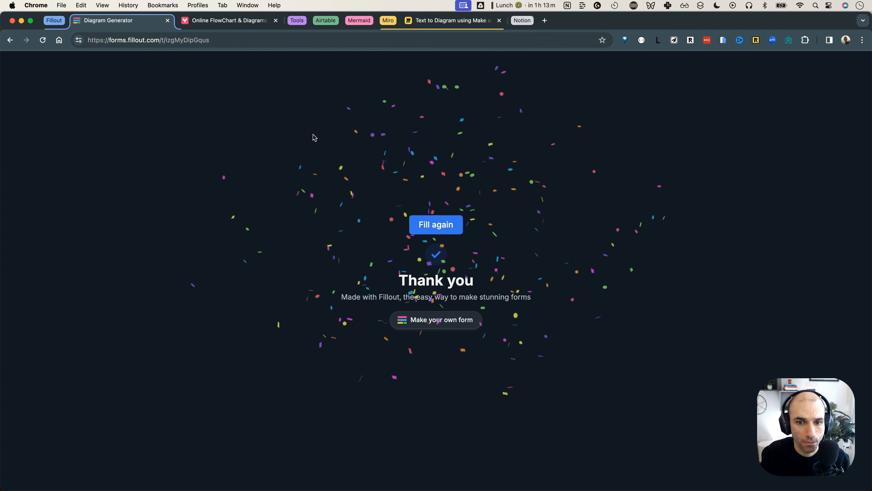
{"action": "left_click", "coordinate": [439, 224]}
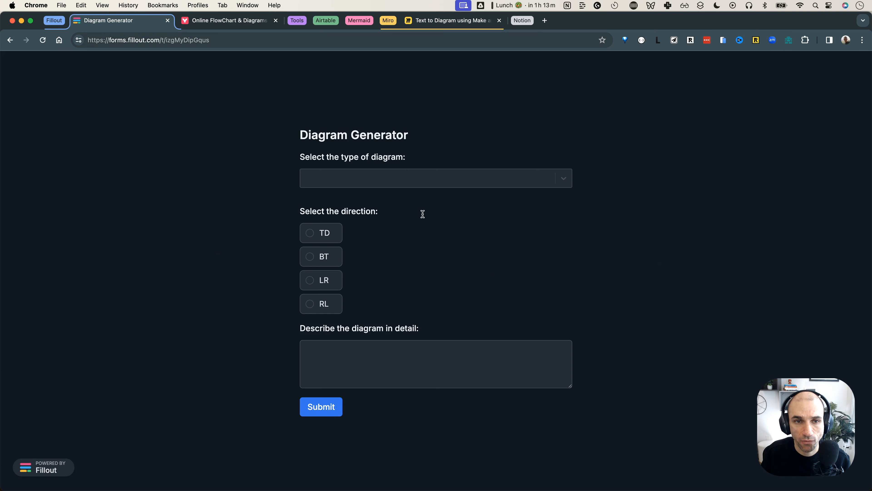
{"action": "left_click_drag", "start_coordinate": [302, 132], "coordinate": [455, 131]}
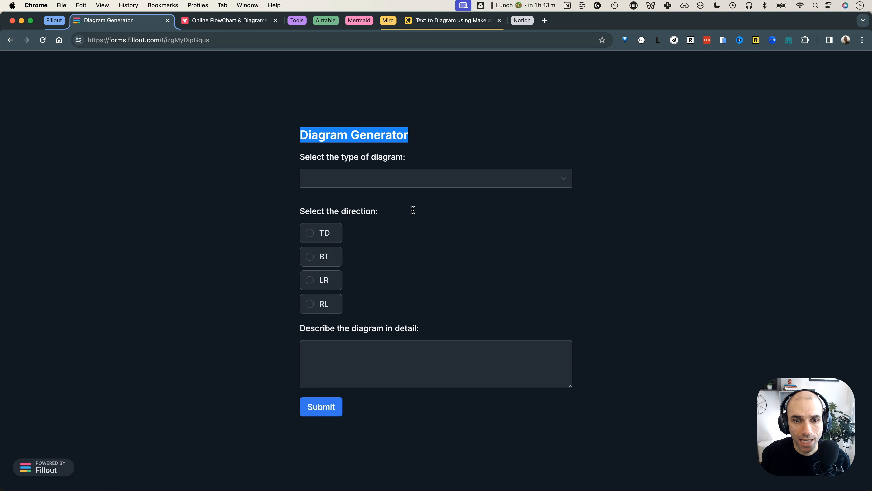
{"action": "left_click", "coordinate": [416, 179]}
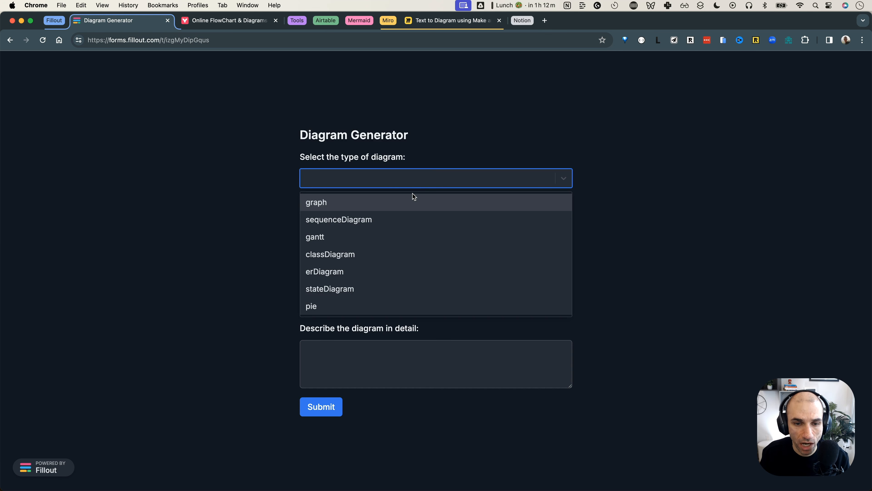
{"action": "left_click", "coordinate": [397, 306]}
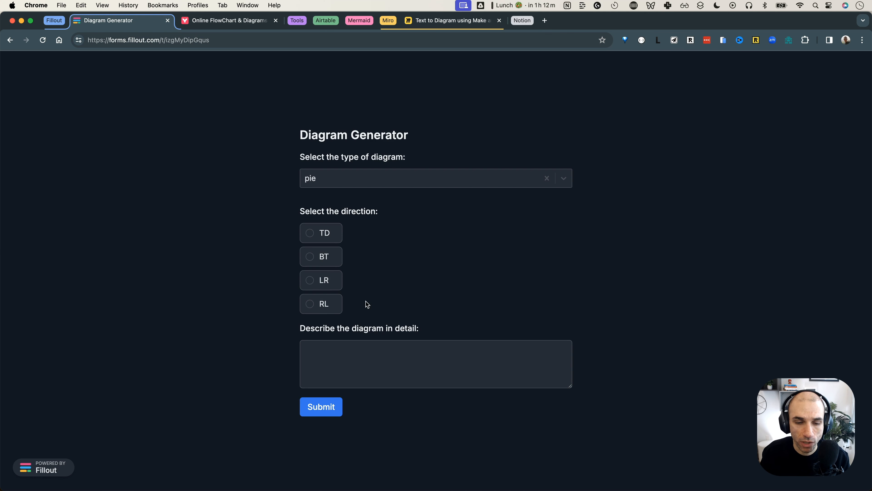
{"action": "left_click", "coordinate": [372, 348]}
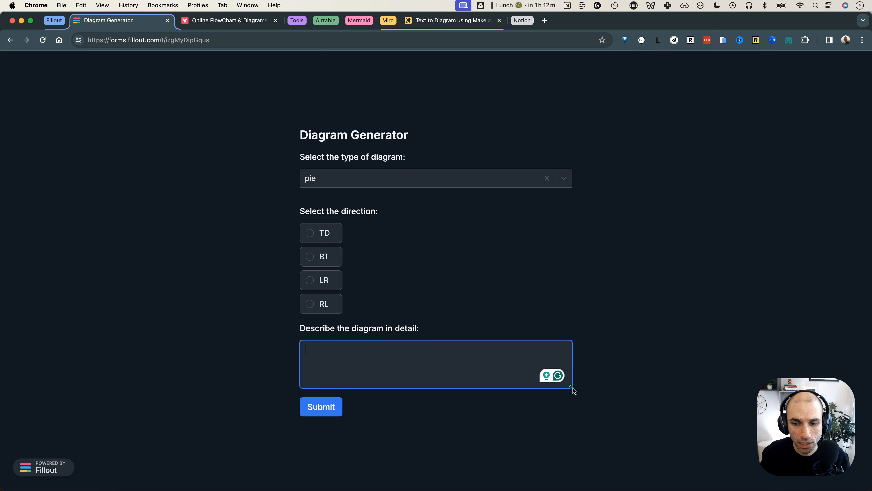
Describe a 2023 revenue-split pie chart: source 1 45%, source 2 25%, source 3 30%
{"action": "left_click_drag", "start_coordinate": [570, 386], "coordinate": [576, 432]}
{"action": "type", "text": "crea"}
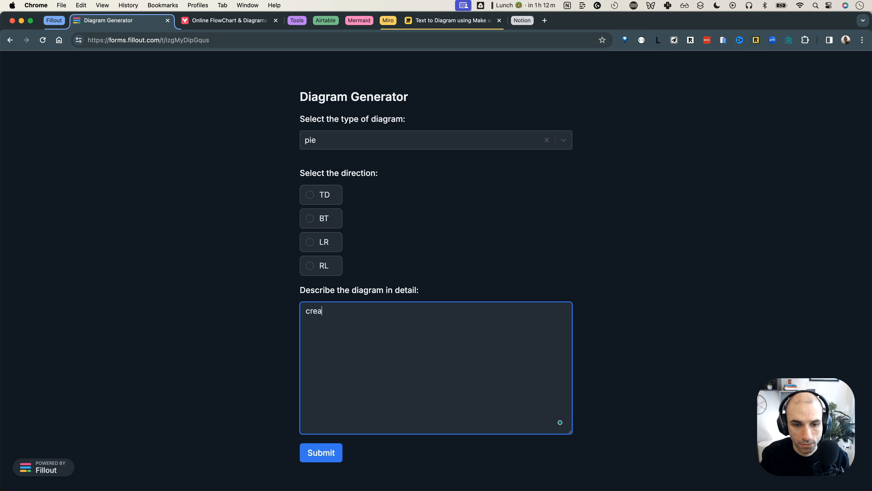
{"action": "type", "text": "te a pie c"}
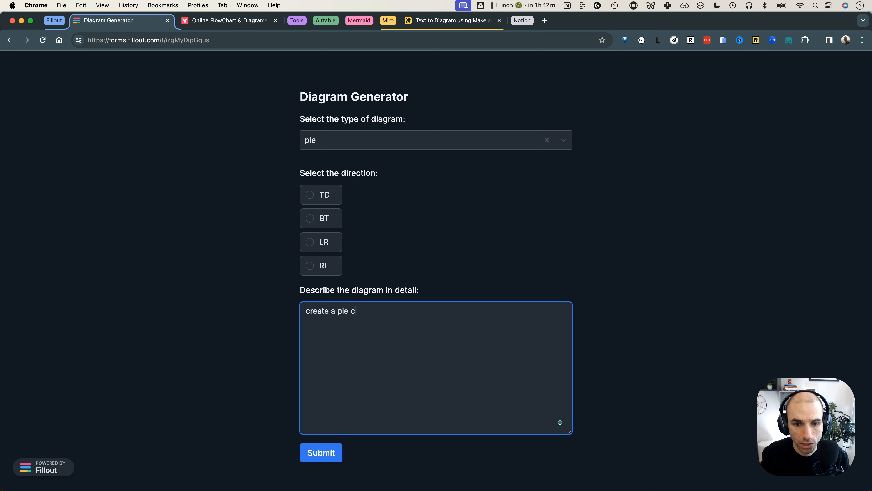
{"action": "type", "text": "hart indicat"}
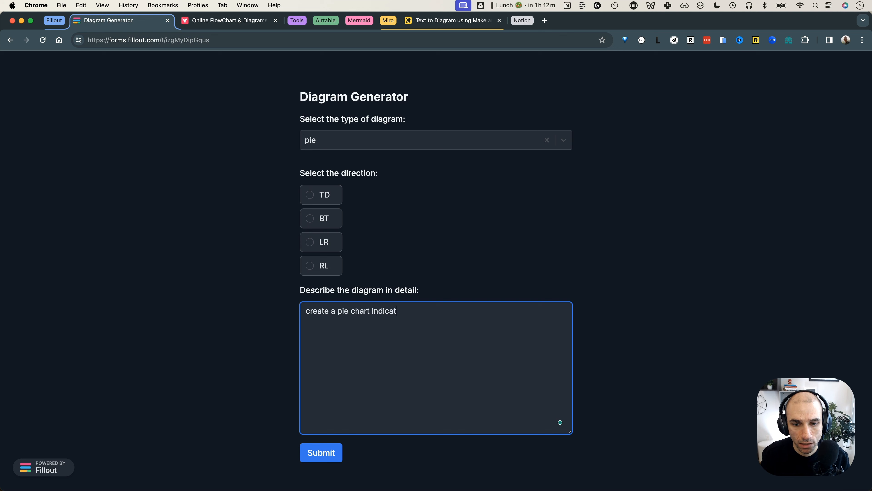
{"action": "type", "text": "ing the revenue s"}
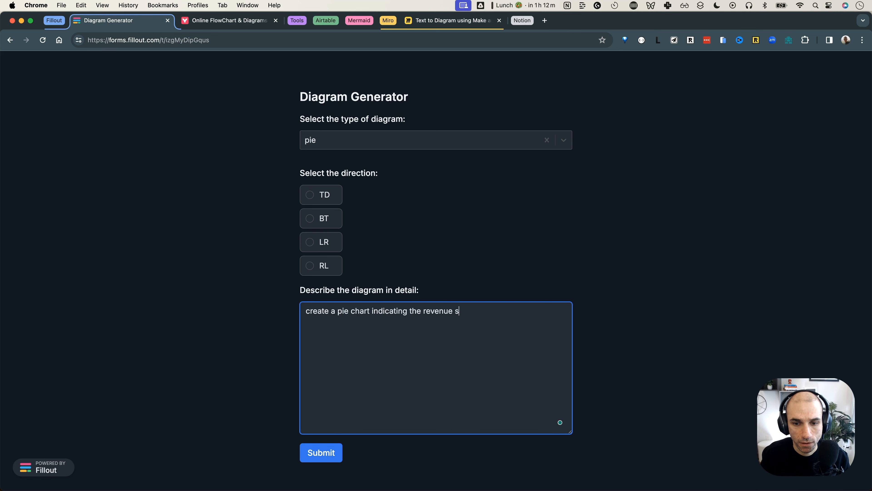
{"action": "type", "text": "plit for 2023 as follow"}
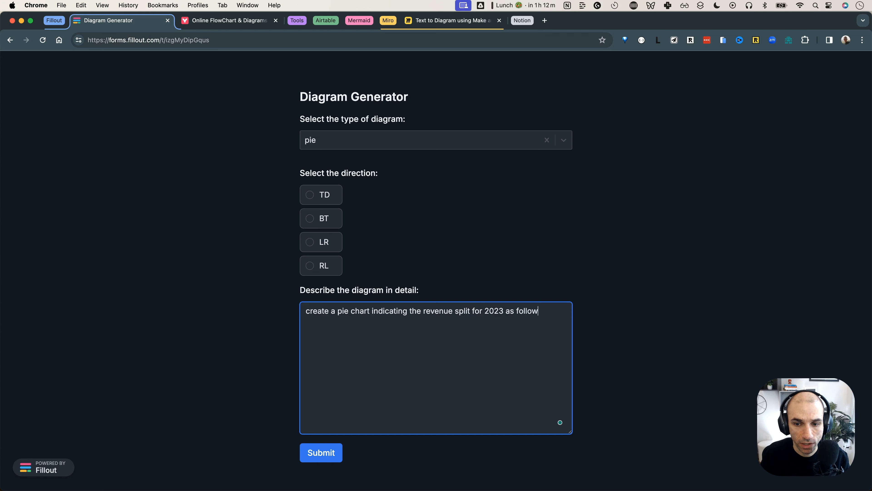
{"action": "type", "text": "s:"}
{"action": "key", "text": "Return"}
{"action": "key", "text": "Return"}
{"action": "type", "text": "source 1 i"}
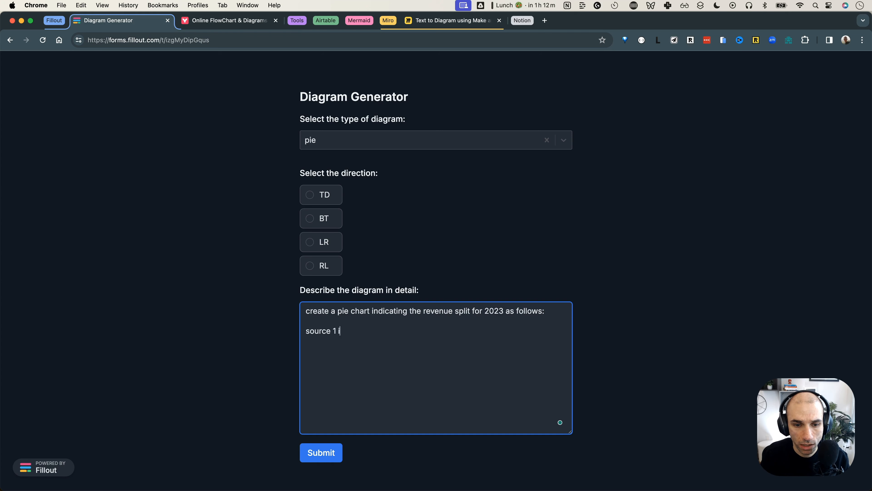
{"action": "type", "text": "s 45%"}
{"action": "key", "text": "Return"}
{"action": "type", "text": "source 2 is 25%"}
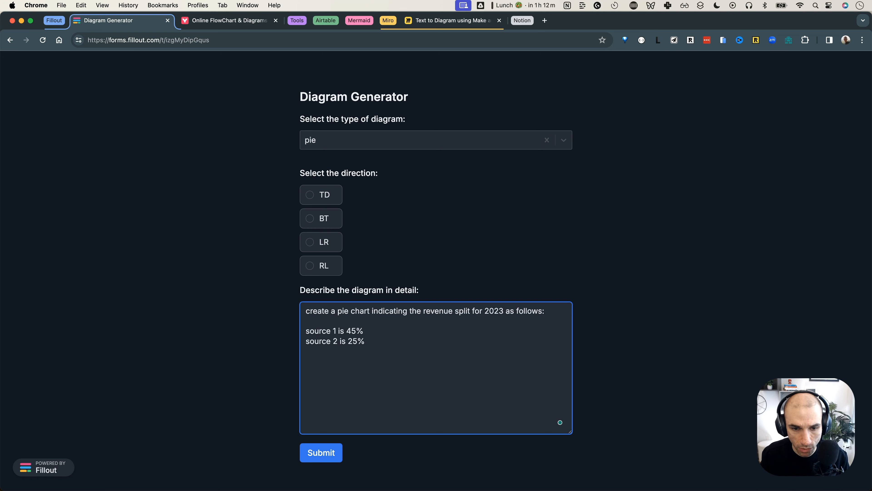
{"action": "key", "text": "Return"}
{"action": "type", "text": "source 3"}
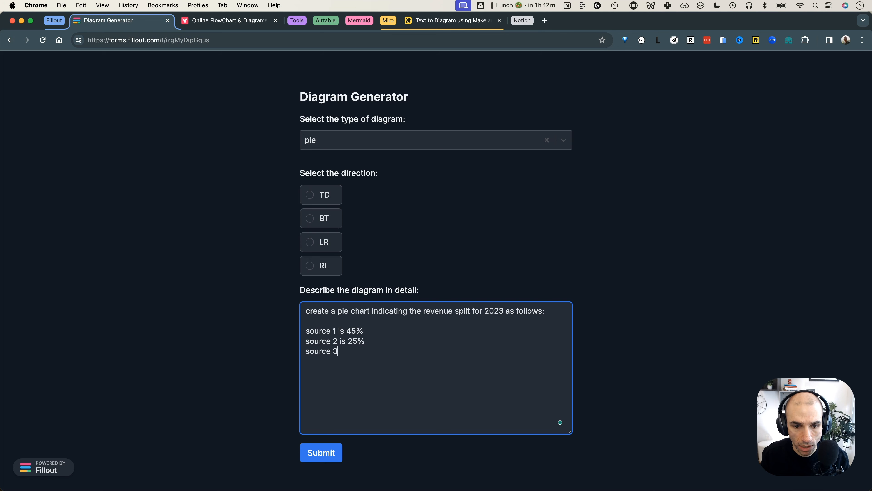
{"action": "type", "text": " is 30%"}
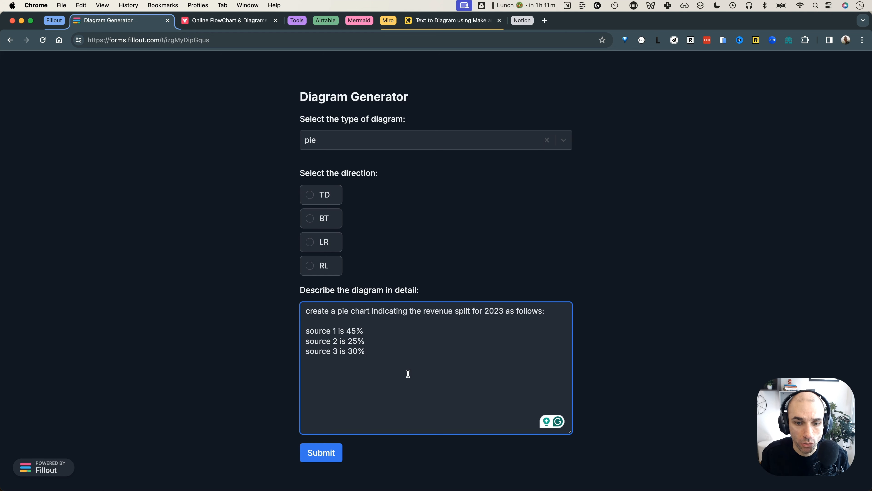
Run the Make scenario once, then submit the pie chart form response to trigger it
{"action": "left_click", "coordinate": [301, 21]}
{"action": "left_click", "coordinate": [314, 21]}
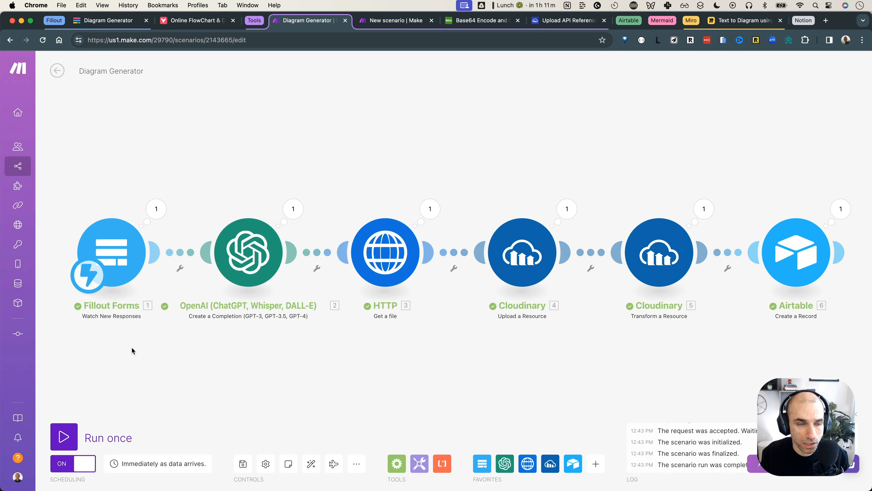
{"action": "left_click", "coordinate": [64, 436]}
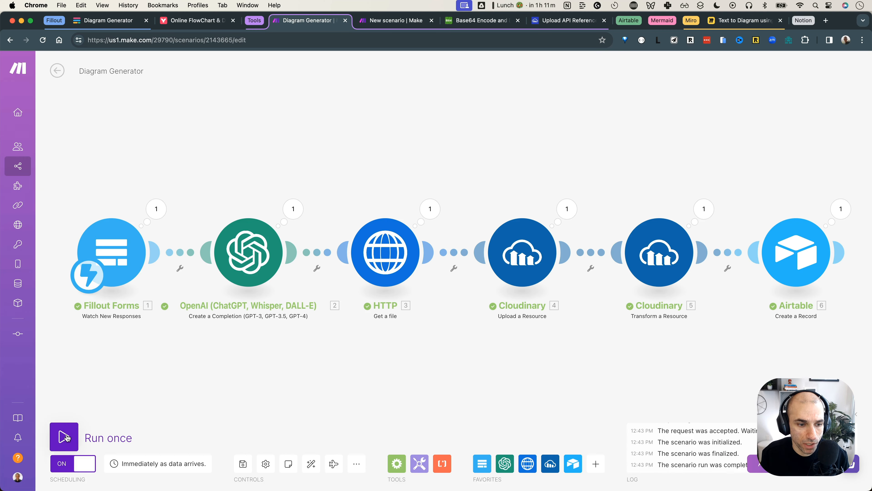
{"action": "left_click", "coordinate": [99, 23]}
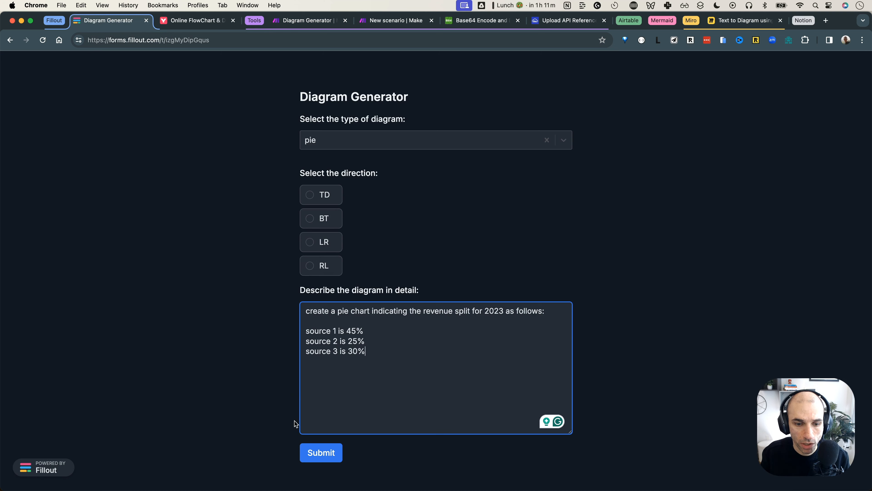
{"action": "left_click", "coordinate": [322, 457]}
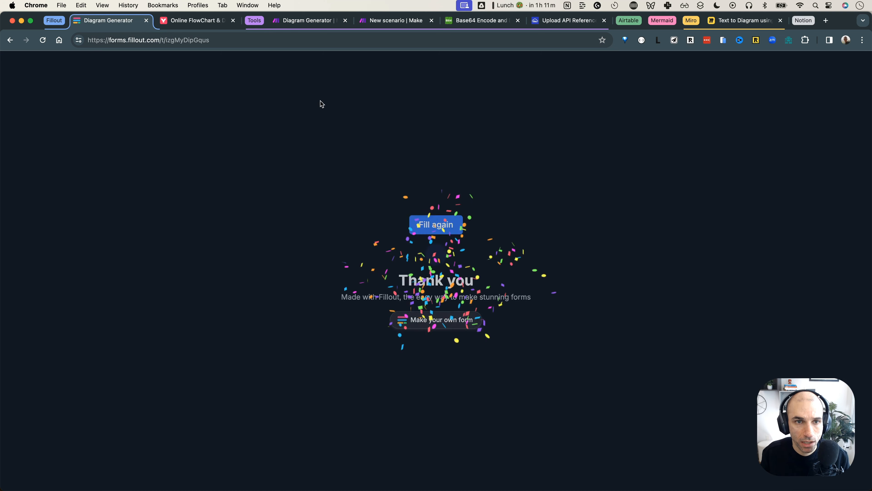
{"action": "left_click", "coordinate": [302, 21]}
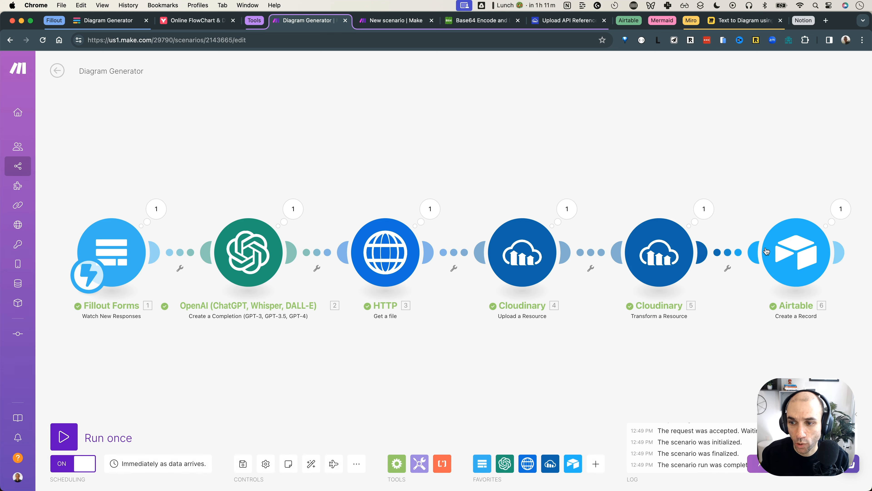
Open the Airtable Mermaid Diagrams base and review the newest record's description
{"action": "left_click", "coordinate": [254, 20]}
{"action": "left_click", "coordinate": [54, 20]}
{"action": "left_click", "coordinate": [188, 23]}
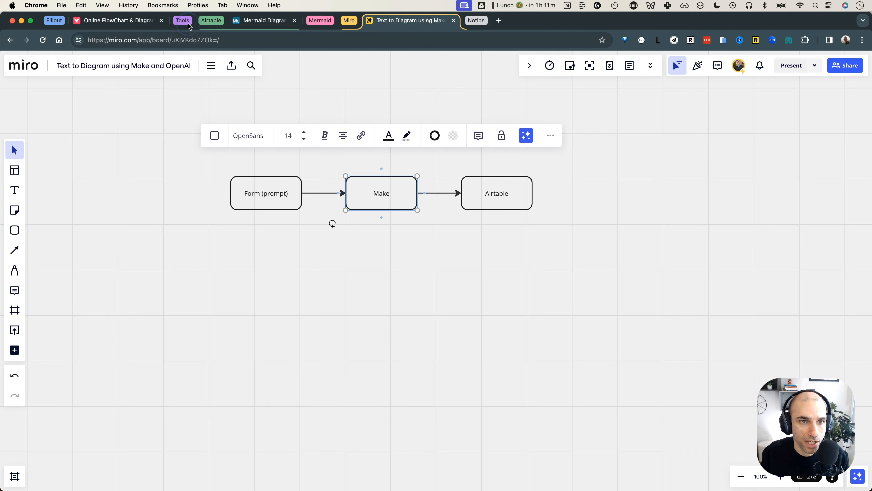
{"action": "left_click", "coordinate": [257, 24]}
{"action": "left_click", "coordinate": [497, 276]}
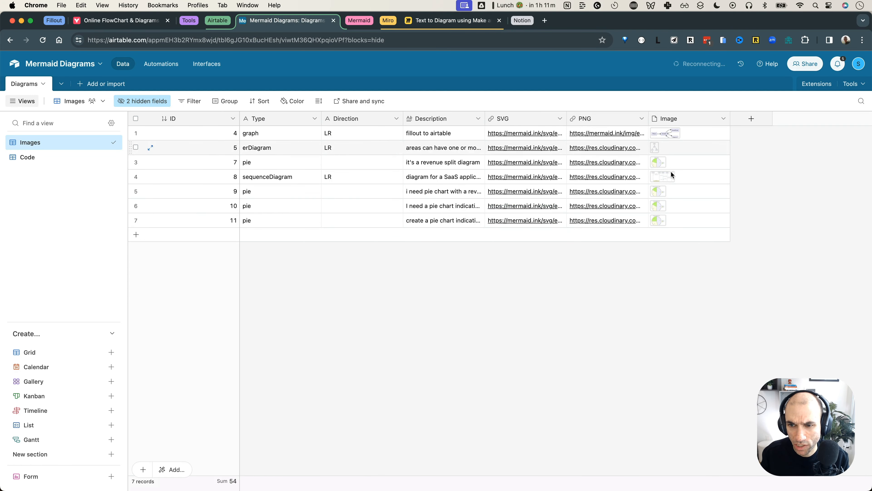
{"action": "left_click", "coordinate": [474, 223]}
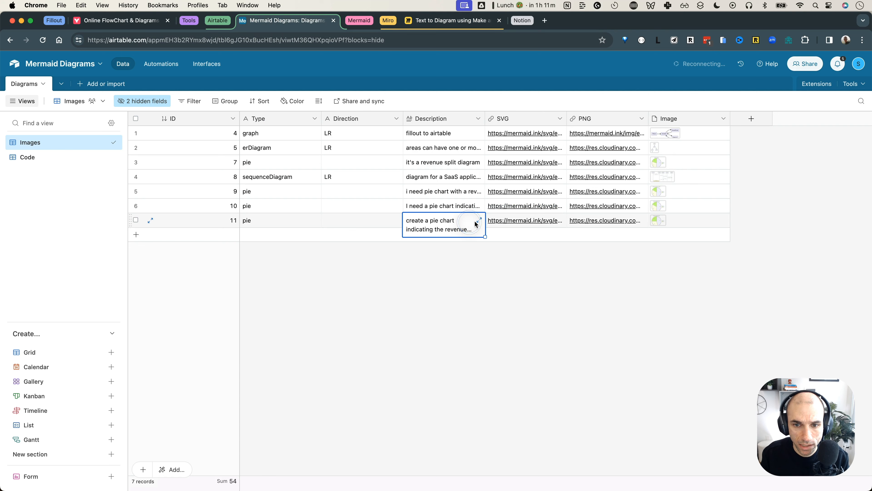
{"action": "left_click", "coordinate": [478, 220]}
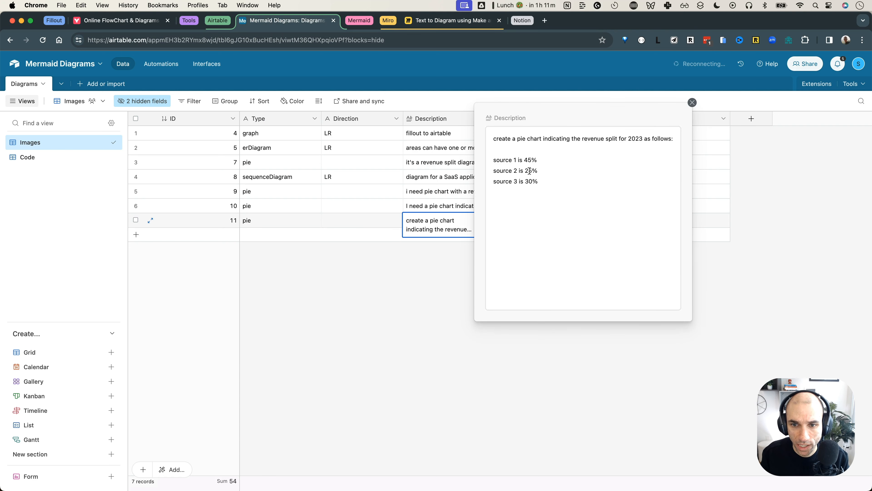
{"action": "left_click", "coordinate": [430, 273]}
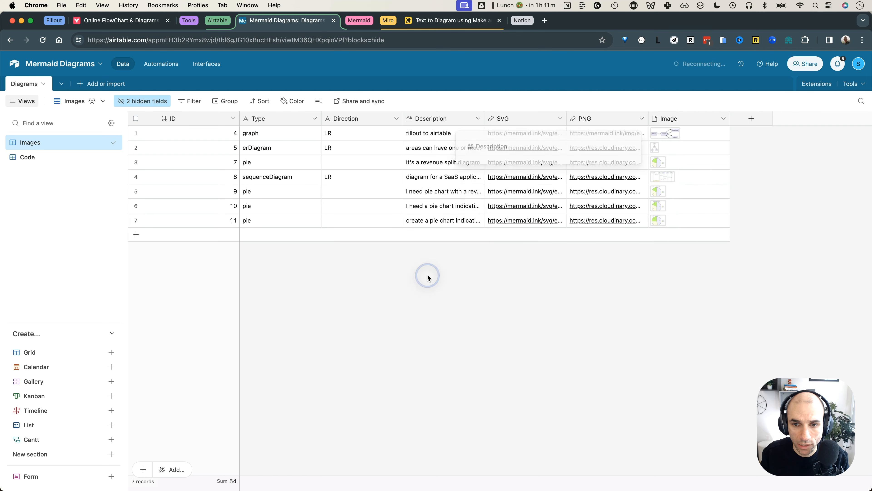
Preview the pie chart image, then open record 11's SVG link
{"action": "left_click", "coordinate": [656, 220]}
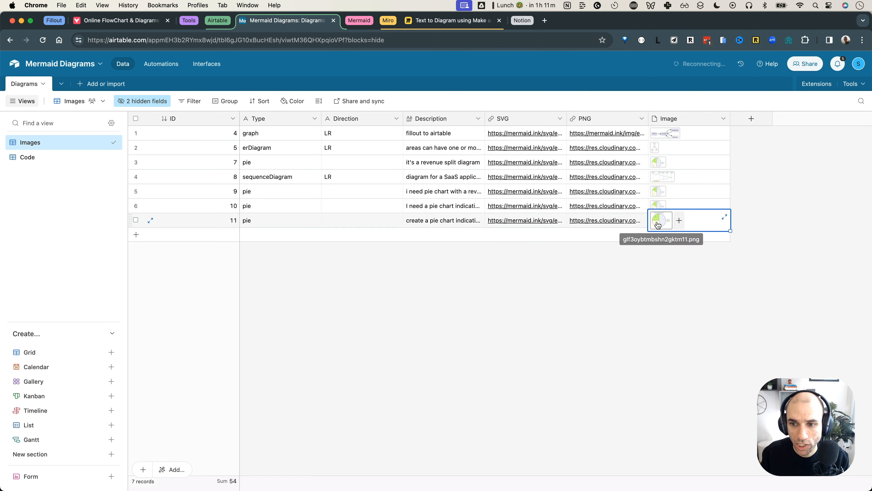
{"action": "left_click", "coordinate": [657, 221]}
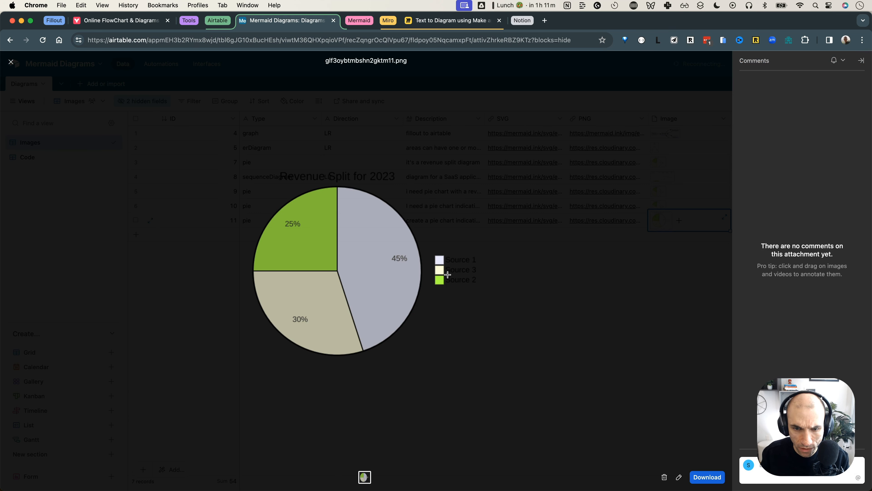
{"action": "left_click", "coordinate": [466, 320]}
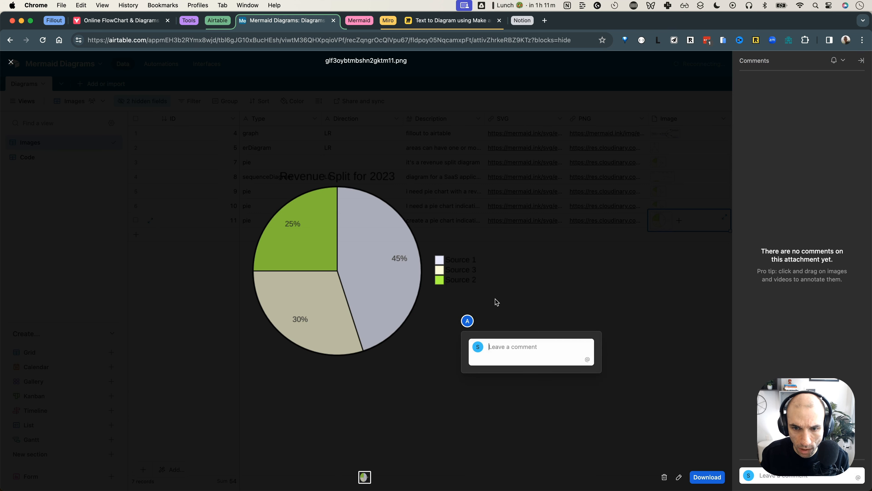
{"action": "left_click", "coordinate": [673, 121]}
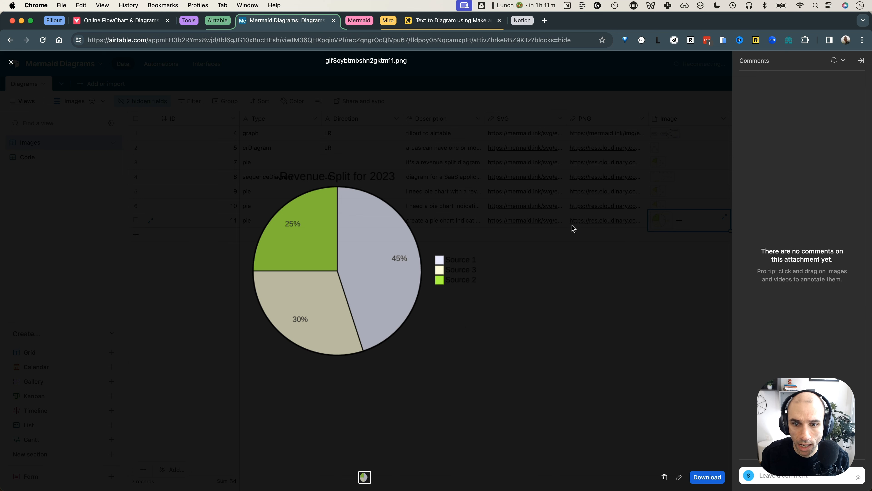
{"action": "left_click", "coordinate": [572, 225]}
{"action": "left_click", "coordinate": [529, 223]}
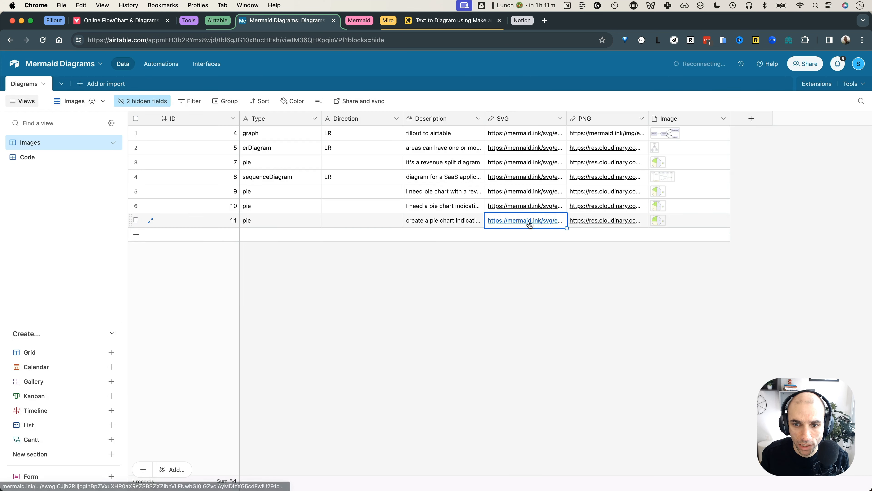
{"action": "left_click", "coordinate": [529, 221]}
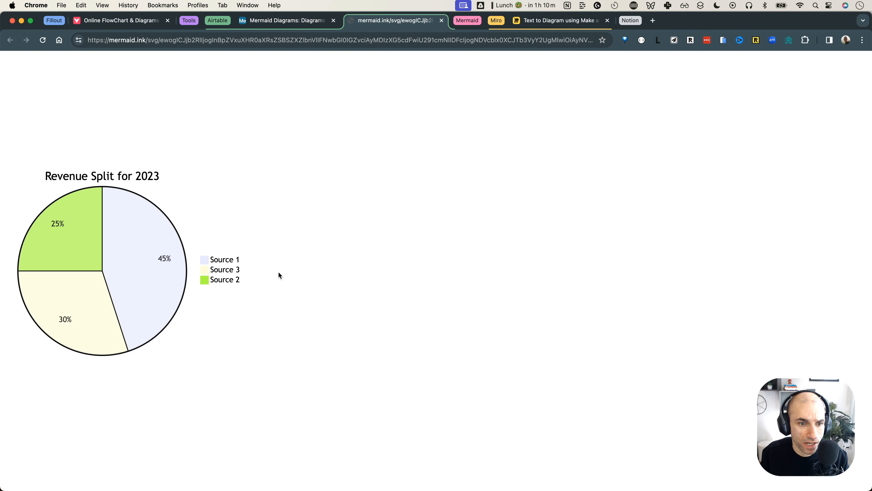
Inspect the Revenue Split for 2023 chart by selecting its title and legend text
{"action": "left_click_drag", "start_coordinate": [76, 175], "coordinate": [203, 193]}
{"action": "left_click", "coordinate": [202, 190]}
{"action": "left_click_drag", "start_coordinate": [214, 259], "coordinate": [265, 289]}
{"action": "left_click", "coordinate": [264, 289]}
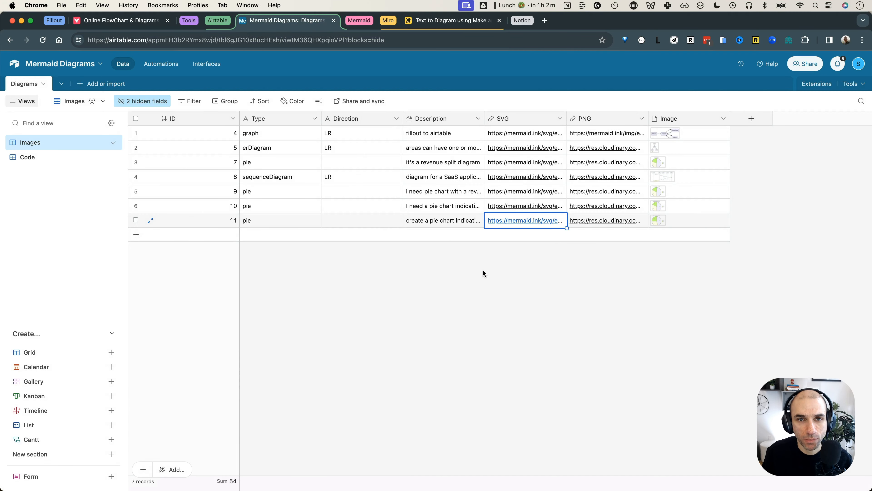
Return to the Miro board and locate the Make box
{"action": "left_click", "coordinate": [447, 21]}
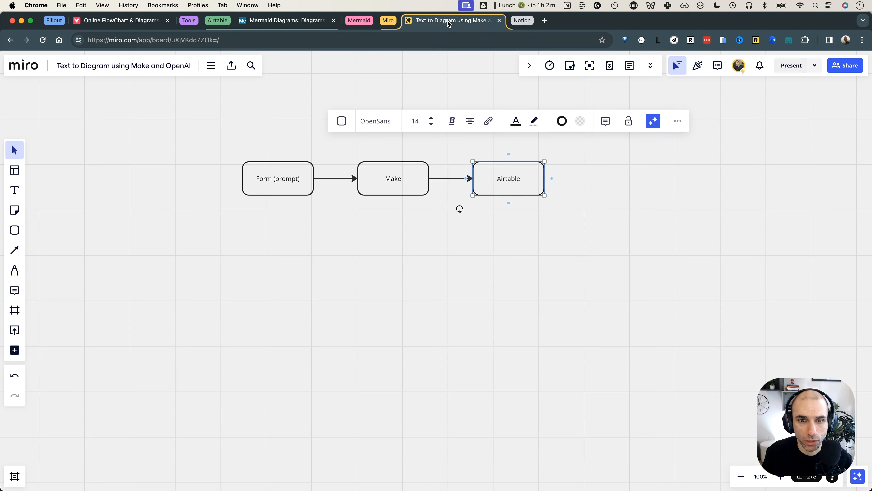
{"action": "left_click", "coordinate": [484, 237]}
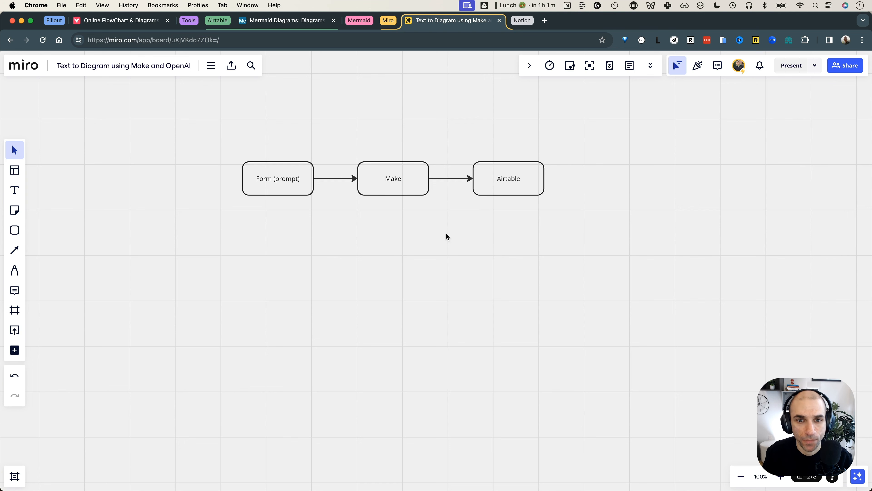
{"action": "scroll", "coordinate": [405, 191], "scroll_direction": "up", "scroll_amount": 3}
{"action": "left_click_drag", "start_coordinate": [428, 236], "coordinate": [379, 187]}
{"action": "left_click", "coordinate": [409, 232]}
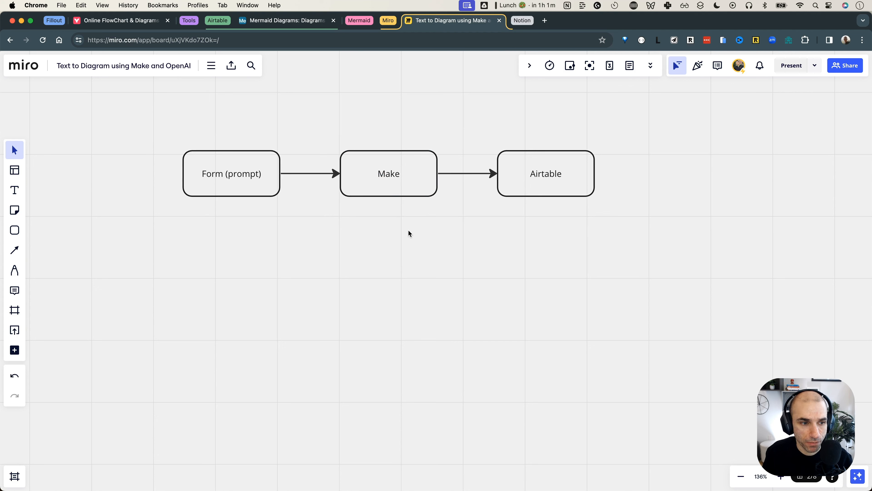
Place a text note below Make with item 1. Prompt (fillout)
{"action": "left_click", "coordinate": [14, 190]}
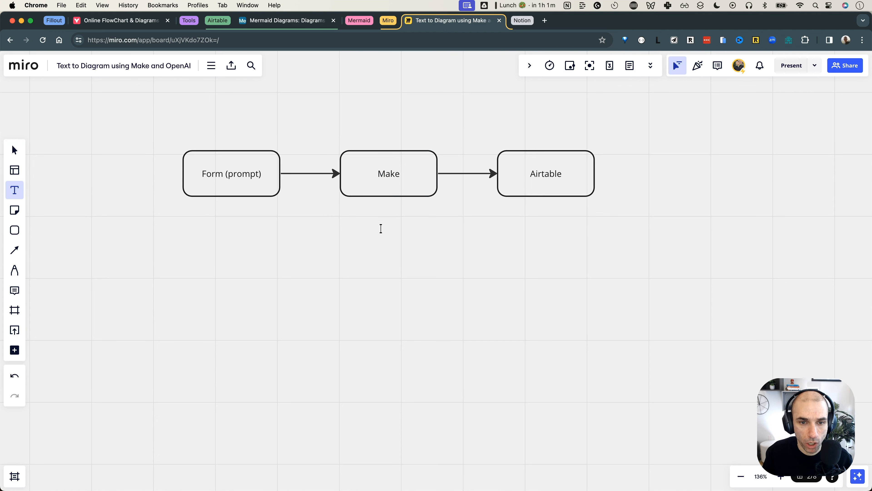
{"action": "left_click", "coordinate": [344, 222]}
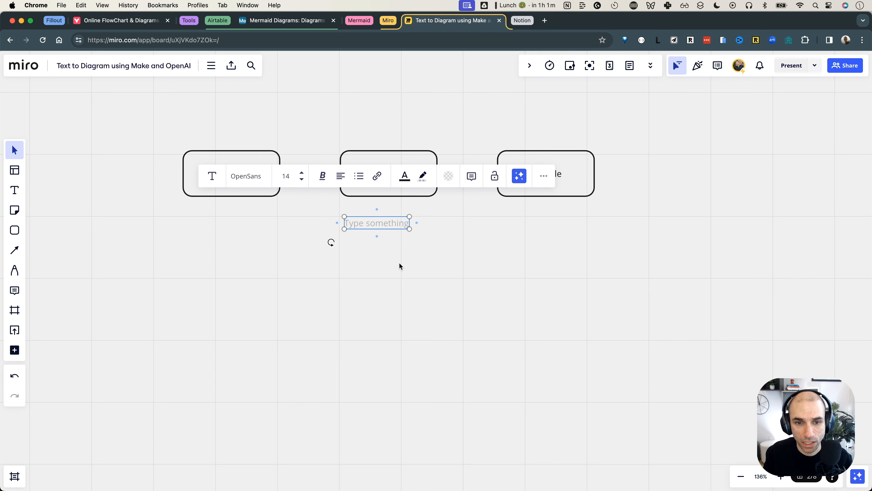
{"action": "type", "text": "Promp"}
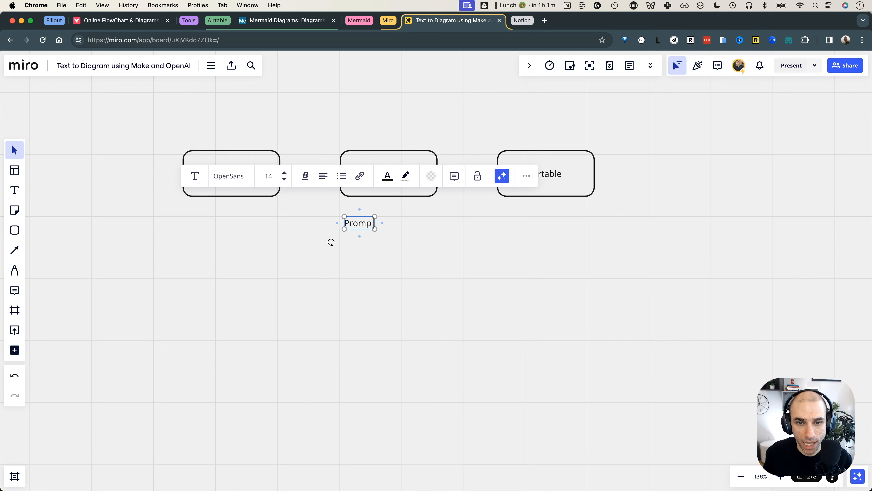
{"action": "type", "text": "t (fillout)"}
{"action": "key", "text": "Return"}
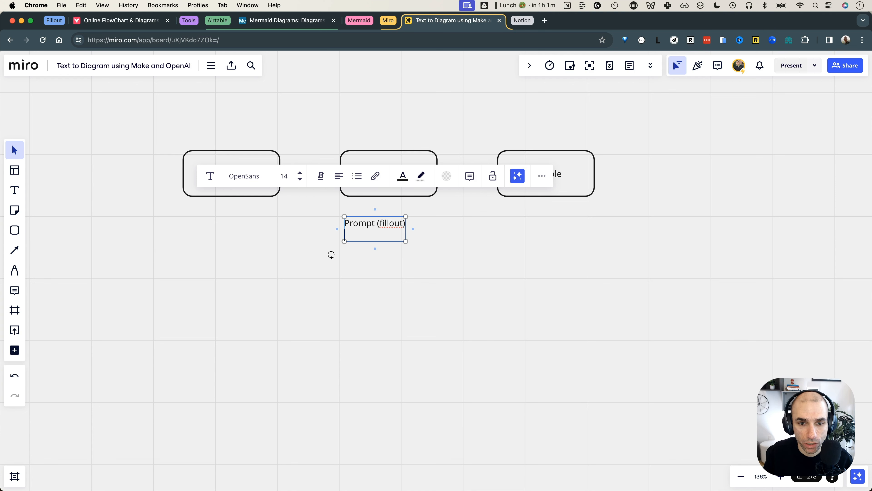
{"action": "type", "text": "1."}
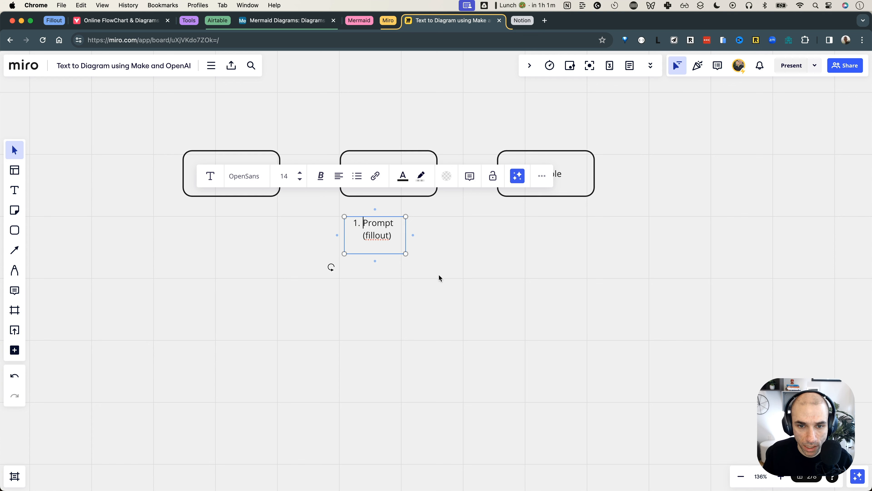
{"action": "left_click_drag", "start_coordinate": [412, 234], "coordinate": [507, 229]}
{"action": "left_click", "coordinate": [462, 223]}
{"action": "key", "text": "Return"}
Add item 2 'Convert the prompt into a diagram' and widen the text box
{"action": "type", "text": "COnver"}
{"action": "key", "text": "BackSpace"}
{"action": "key", "text": "BackSpace"}
{"action": "key", "text": "BackSpace"}
{"action": "key", "text": "BackSpace"}
{"action": "key", "text": "BackSpace"}
{"action": "type", "text": "er the prmp"}
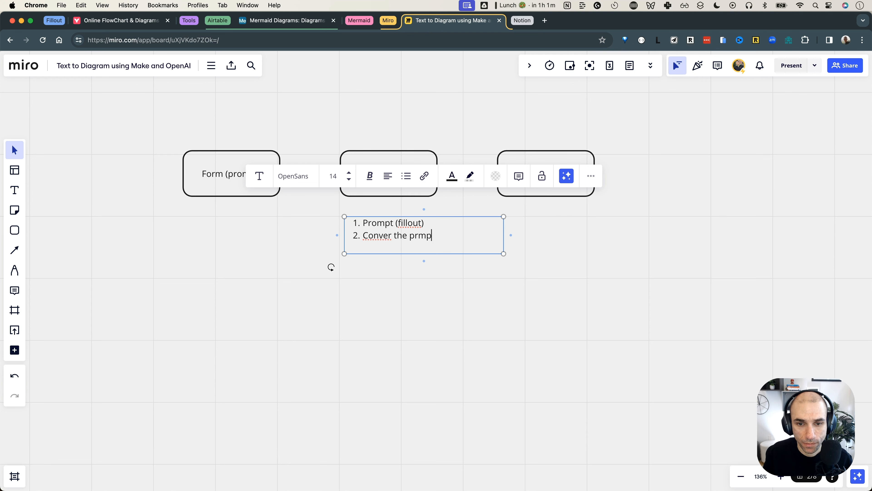
{"action": "key", "text": "BackSpace"}
{"action": "key", "text": "BackSpace"}
{"action": "type", "text": "ompt into a diagram"}
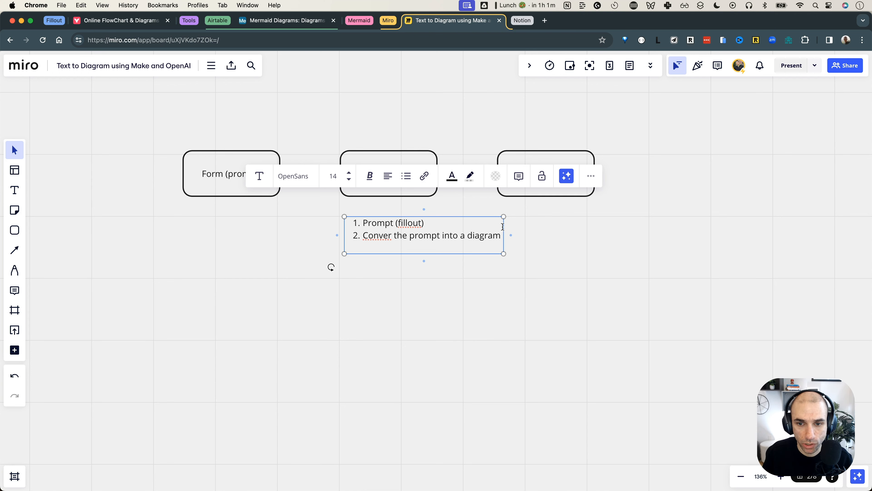
{"action": "left_click_drag", "start_coordinate": [503, 229], "coordinate": [524, 225]}
{"action": "left_click", "coordinate": [392, 235]}
{"action": "type", "text": "t"}
{"action": "left_click", "coordinate": [506, 235]}
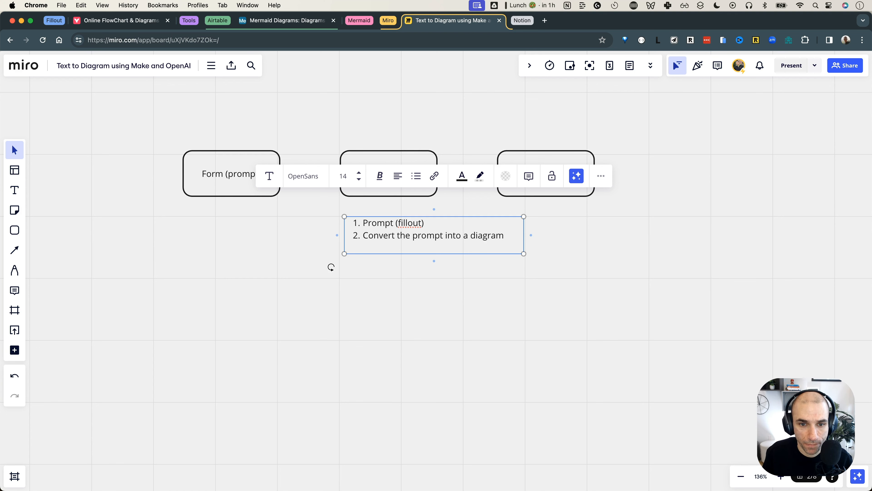
{"action": "left_click", "coordinate": [359, 21]}
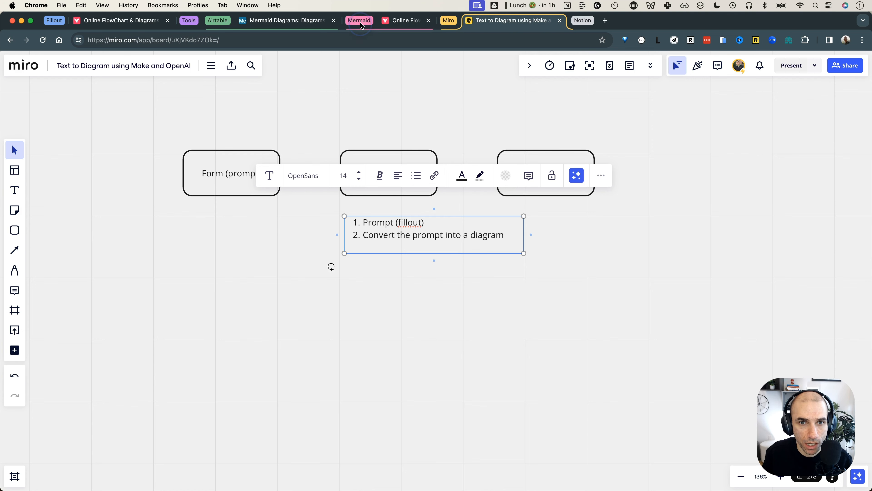
Delete the D --> A line from the flowchart code in Mermaid Live Editor
{"action": "left_click", "coordinate": [408, 21]}
{"action": "left_click", "coordinate": [141, 248]}
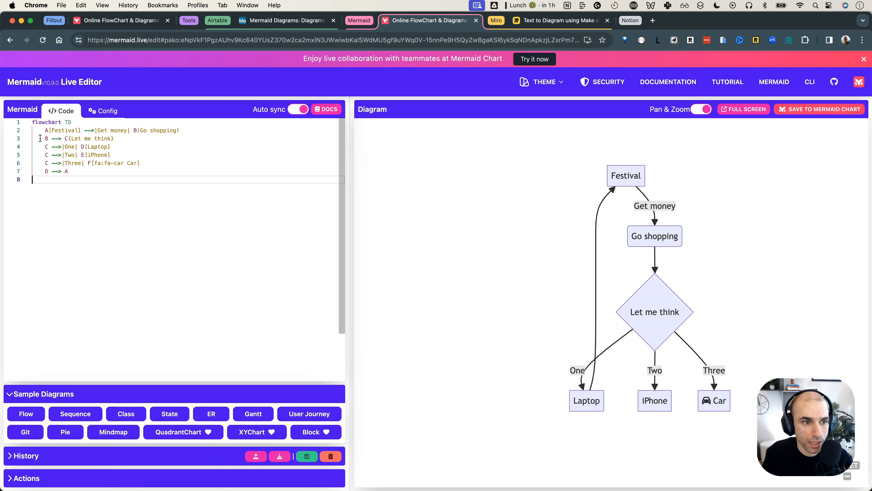
{"action": "left_click_drag", "start_coordinate": [32, 122], "coordinate": [93, 174]}
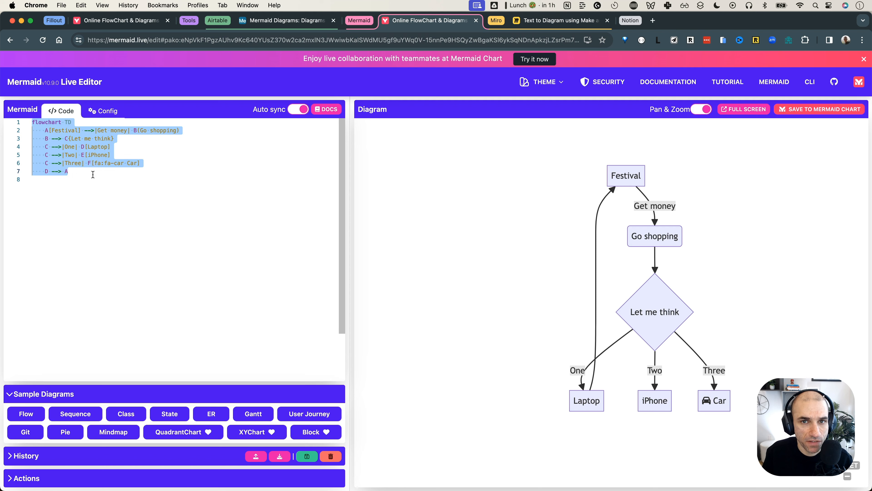
{"action": "left_click", "coordinate": [93, 174]}
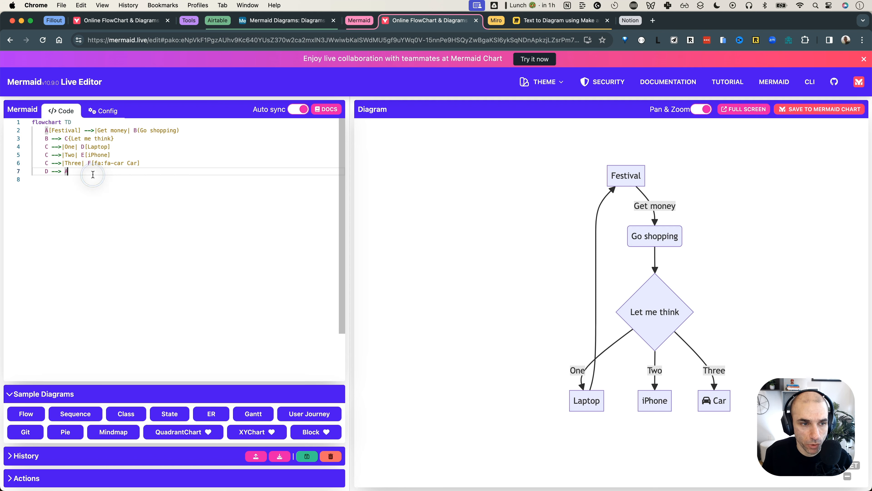
{"action": "left_click_drag", "start_coordinate": [93, 174], "coordinate": [29, 127]}
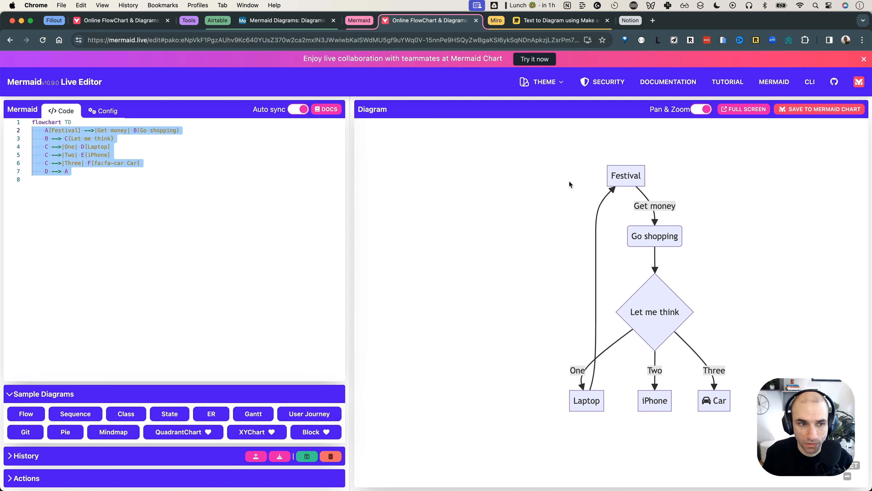
{"action": "left_click_drag", "start_coordinate": [93, 173], "coordinate": [45, 170]}
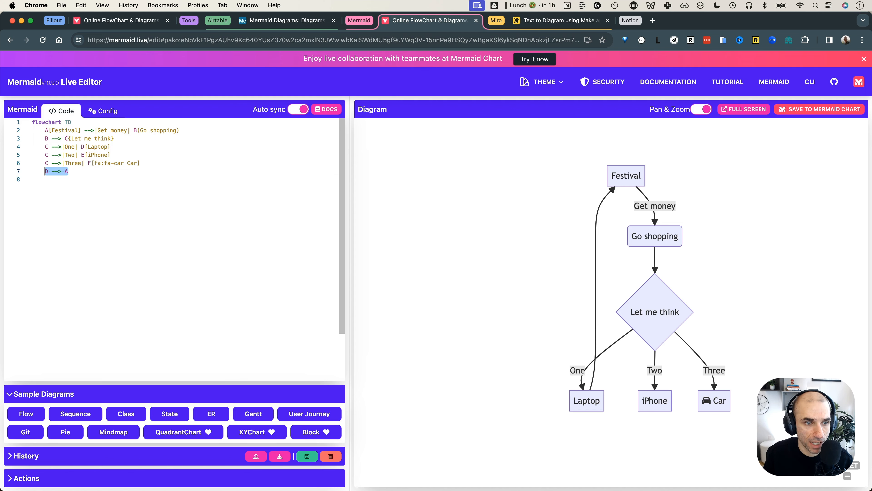
{"action": "key", "text": "BackSpace"}
{"action": "key", "text": "BackSpace"}
{"action": "key", "text": "BackSpace"}
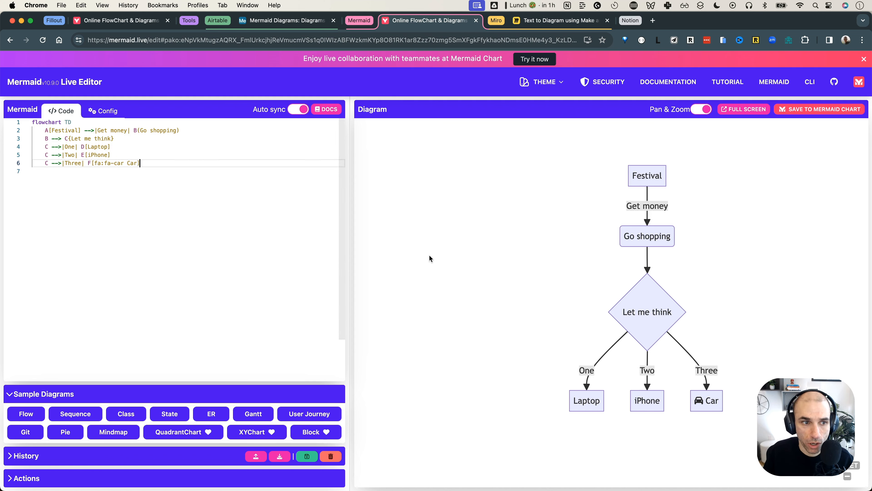
{"action": "double_click", "coordinate": [71, 132]}
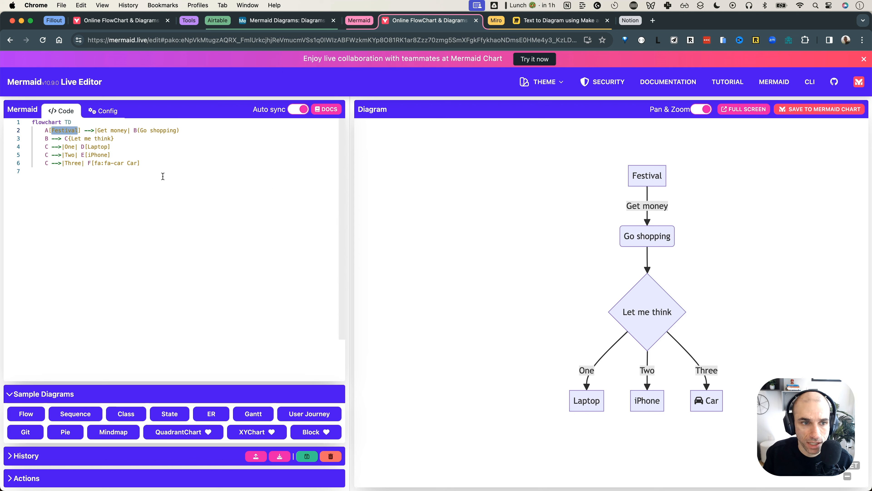
{"action": "left_click", "coordinate": [156, 164]}
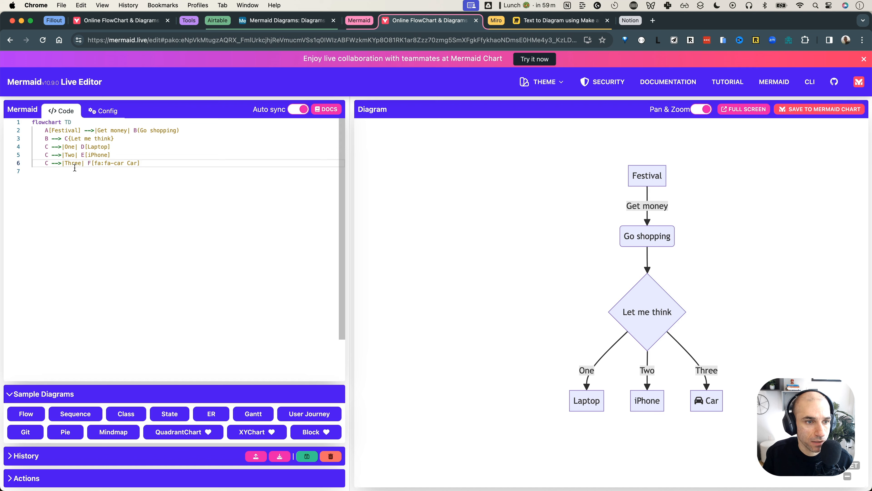
{"action": "double_click", "coordinate": [94, 155]}
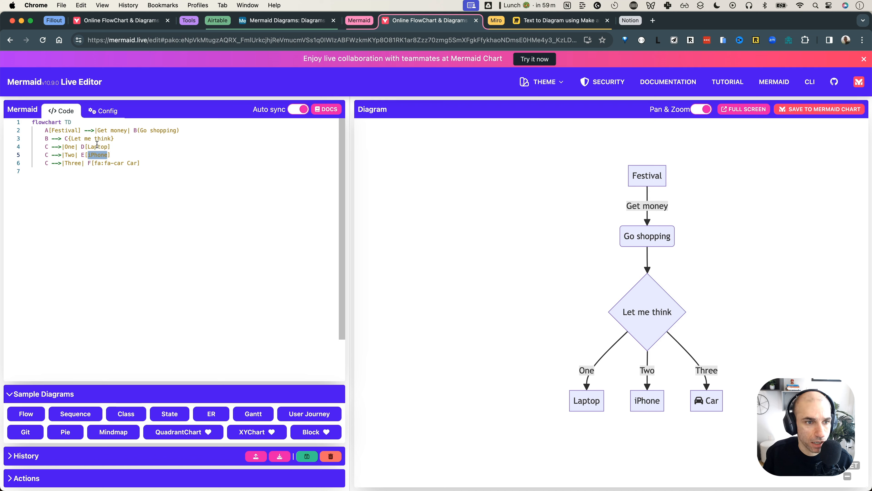
Add a new code line F --> E linking Car to iPhone
{"action": "left_click", "coordinate": [160, 162]}
{"action": "key", "text": "Return"}
{"action": "type", "text": "F"}
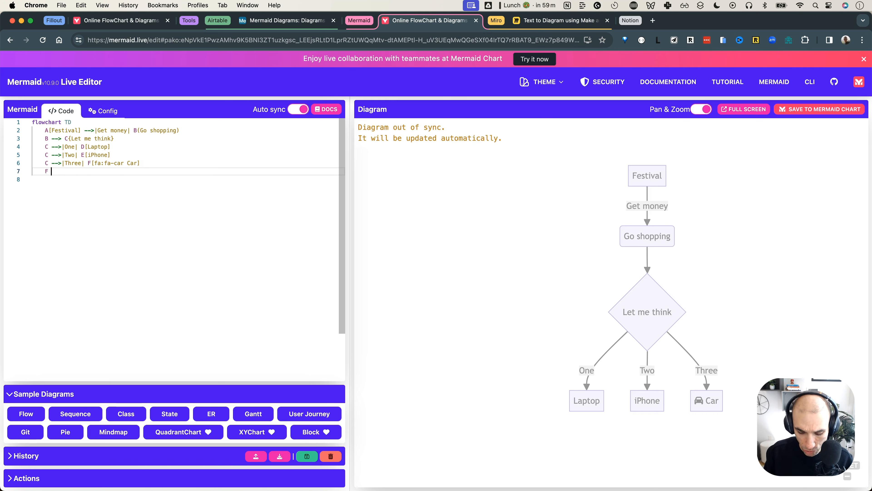
{"action": "type", "text": " --> E"}
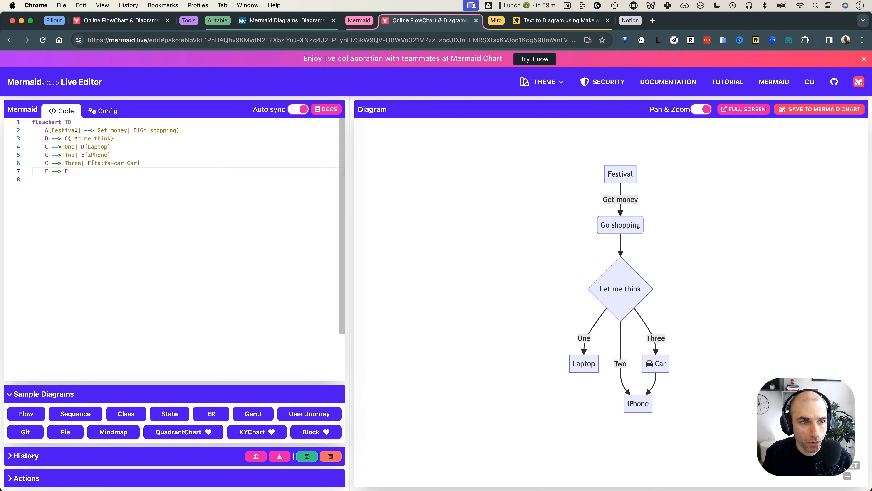
Rename the Festival node to Christmas and review the updated flowchart
{"action": "double_click", "coordinate": [69, 131]}
{"action": "type", "text": "Christ"}
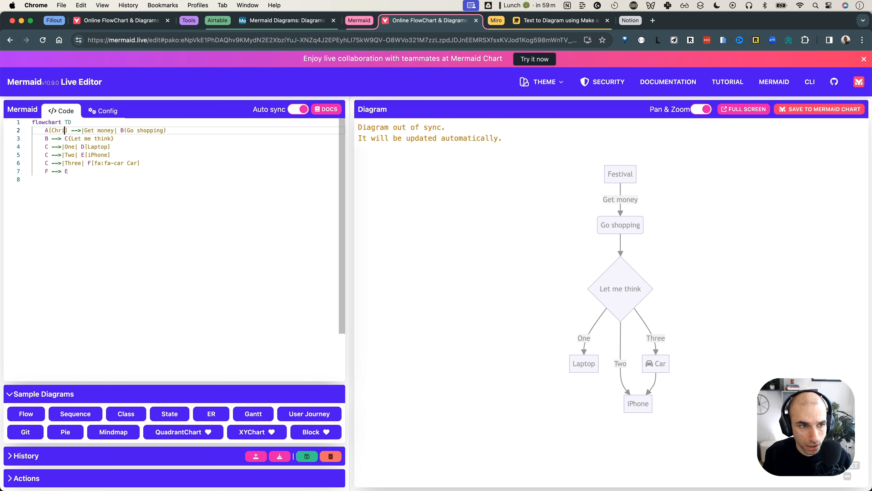
{"action": "type", "text": "mas"}
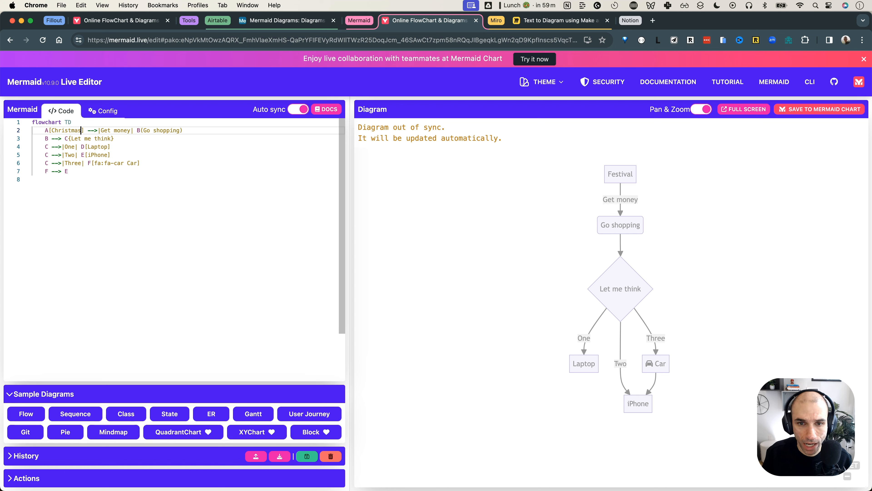
{"action": "left_click", "coordinate": [173, 174]}
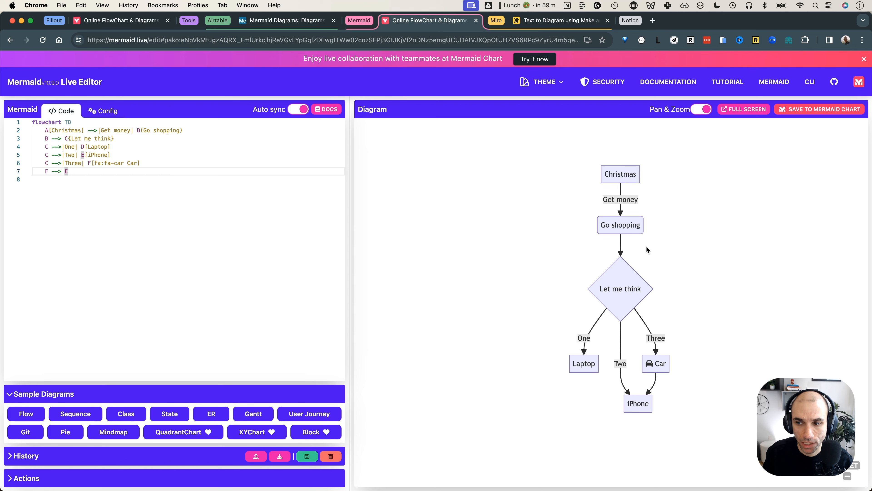
{"action": "scroll", "coordinate": [634, 250], "scroll_direction": "up", "scroll_amount": 3}
{"action": "left_click_drag", "start_coordinate": [649, 230], "coordinate": [656, 261]}
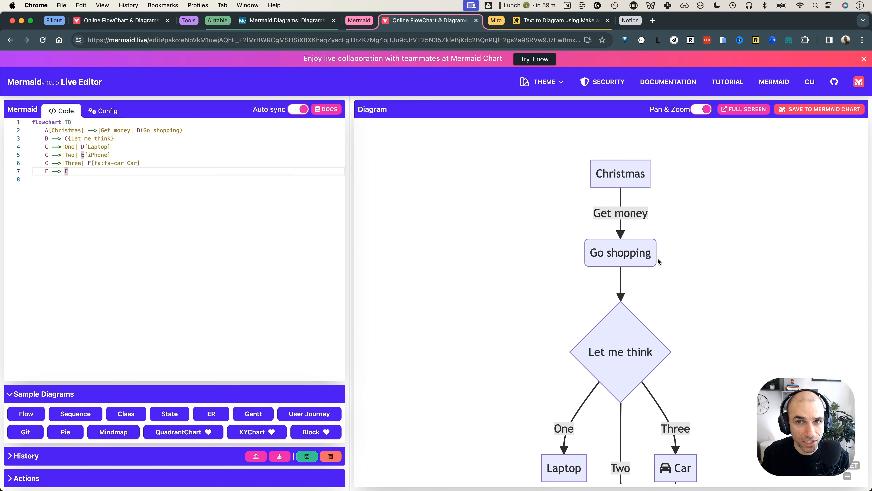
{"action": "scroll", "coordinate": [583, 237], "scroll_direction": "up", "scroll_amount": 1}
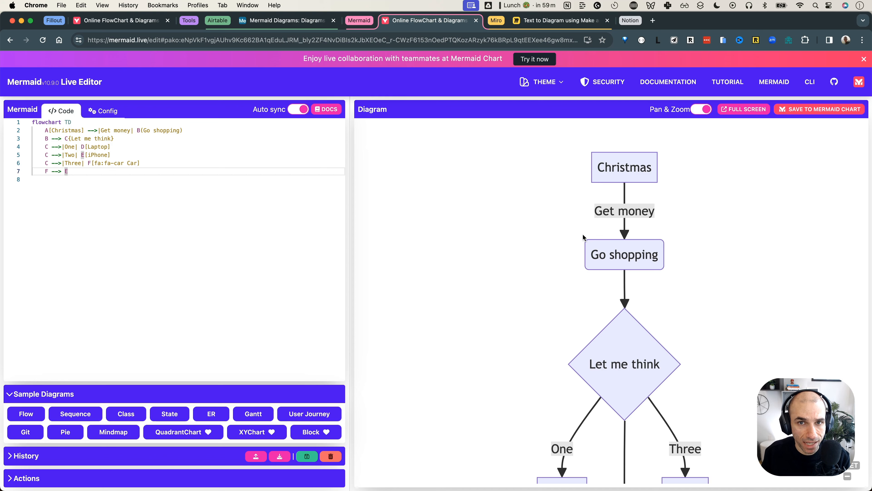
{"action": "scroll", "coordinate": [582, 237], "scroll_direction": "down", "scroll_amount": 1}
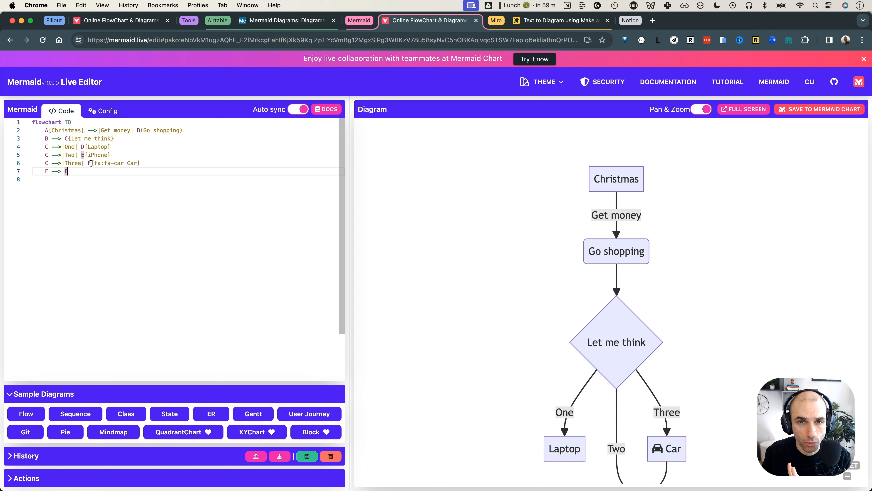
{"action": "left_click_drag", "start_coordinate": [83, 182], "coordinate": [32, 122]}
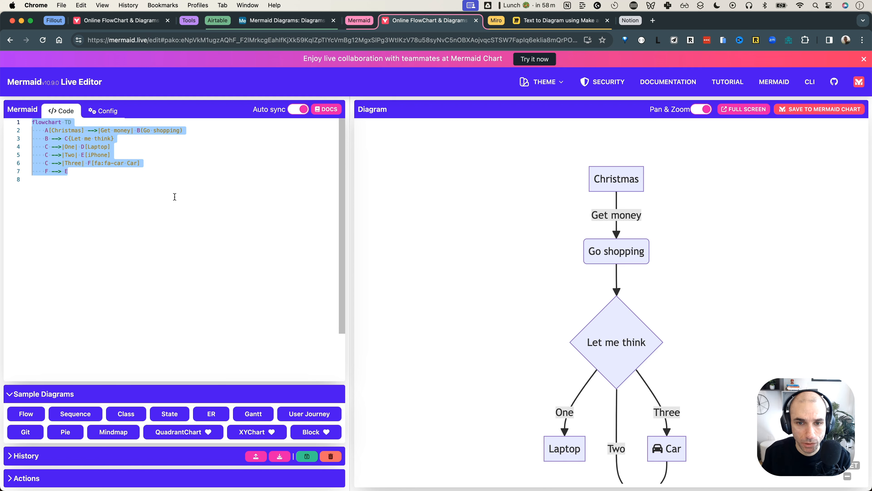
Pan the preview to the iPhone node, then switch back to the Miro planning board
{"action": "left_click", "coordinate": [558, 213]}
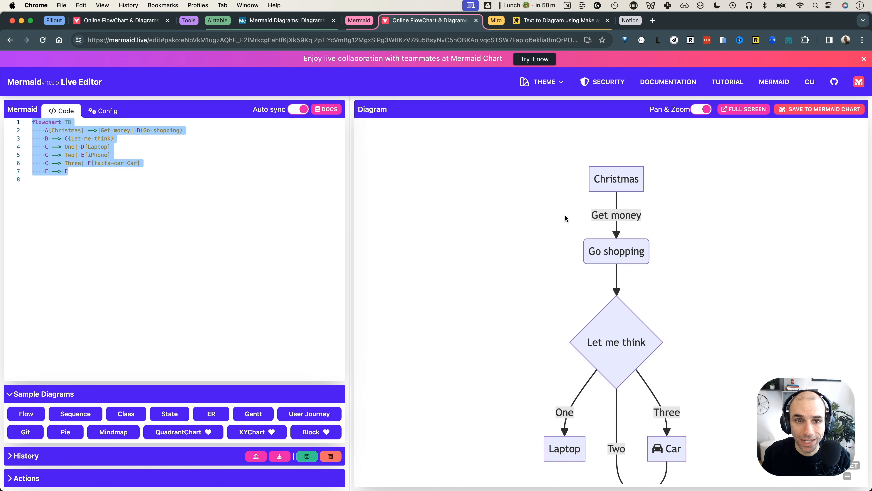
{"action": "left_click_drag", "start_coordinate": [580, 260], "coordinate": [567, 235]}
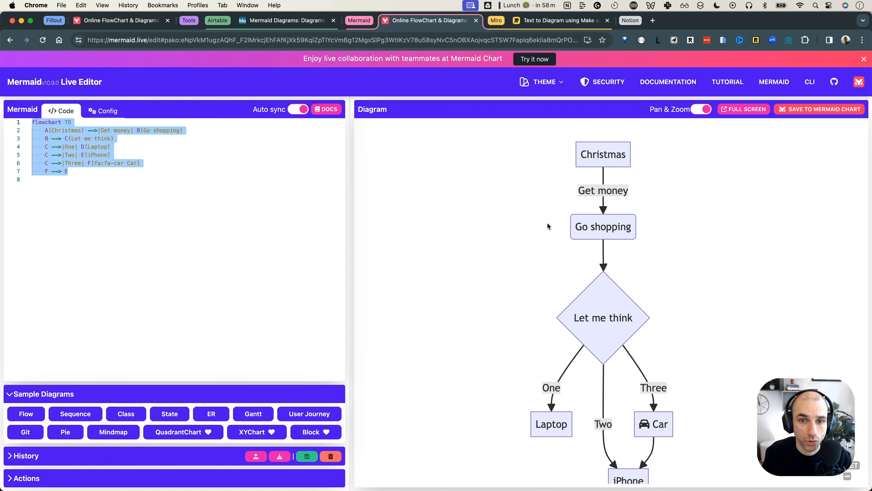
{"action": "left_click", "coordinate": [134, 155]}
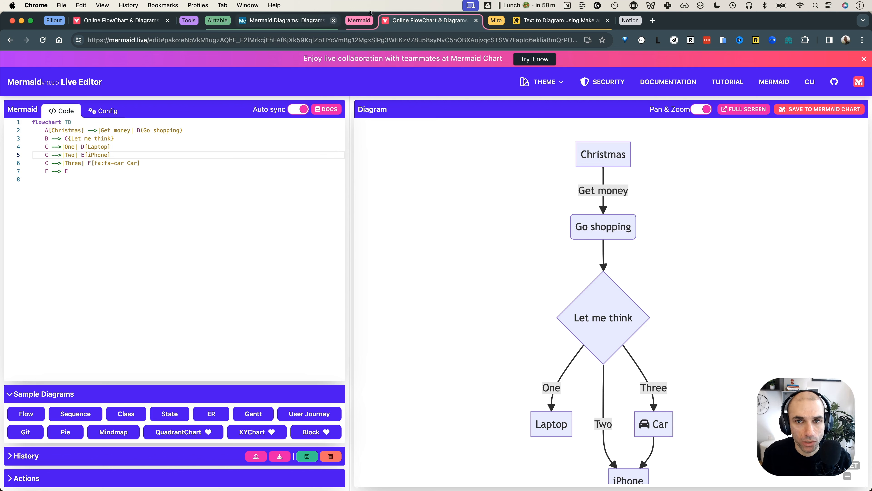
{"action": "left_click", "coordinate": [546, 22]}
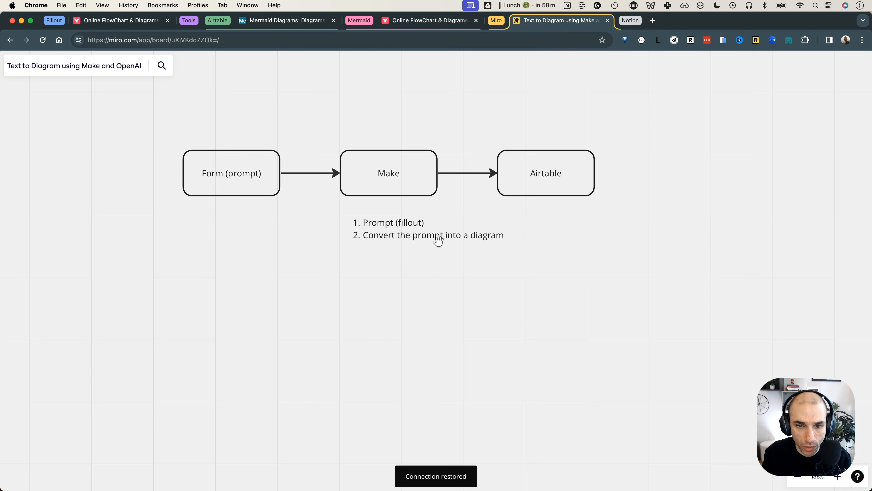
Under step 2, add a Mermaid sub-item with nested points 'input - code' and 'output - image'
{"action": "left_click", "coordinate": [467, 239]}
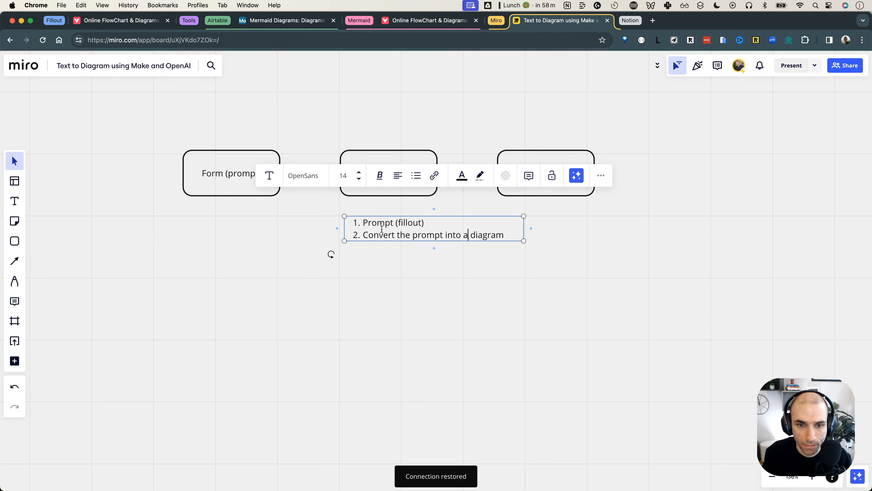
{"action": "left_click", "coordinate": [381, 230]}
{"action": "left_click", "coordinate": [503, 237]}
{"action": "key", "text": "Return"}
{"action": "key", "text": "Tab"}
{"action": "type", "text": "Mermaid"}
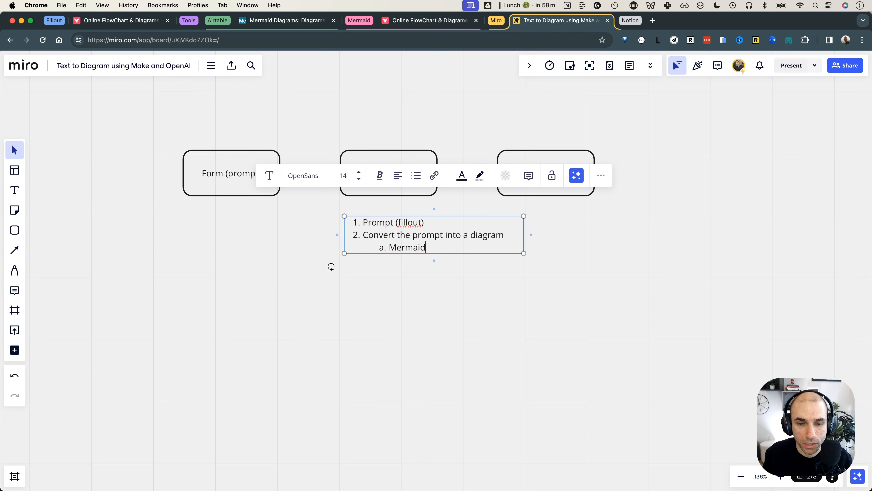
{"action": "key", "text": "Return"}
{"action": "key", "text": "Tab"}
{"action": "type", "text": "input - code"}
{"action": "key", "text": "Return"}
{"action": "type", "text": "ou"}
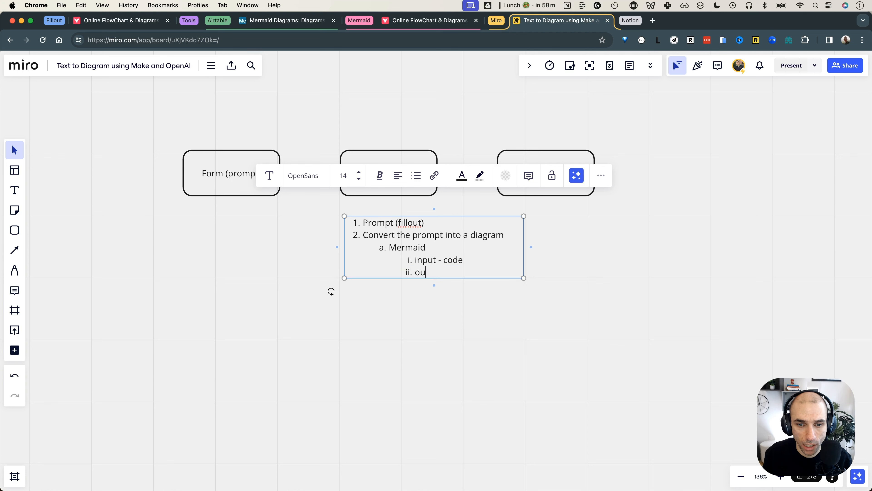
{"action": "type", "text": "tput - image"}
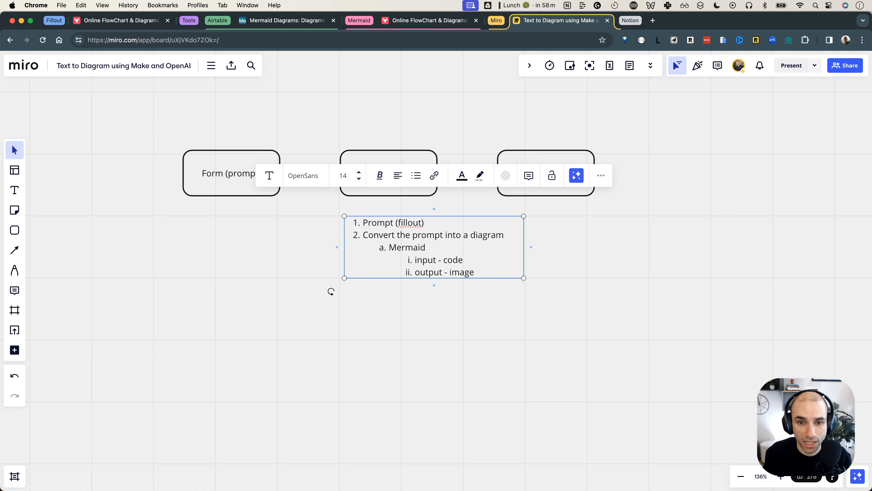
Add an Open AI sub-item with the nested point 'Conver text ino mermaid'
{"action": "key", "text": "Return"}
{"action": "key", "text": "shift+Tab"}
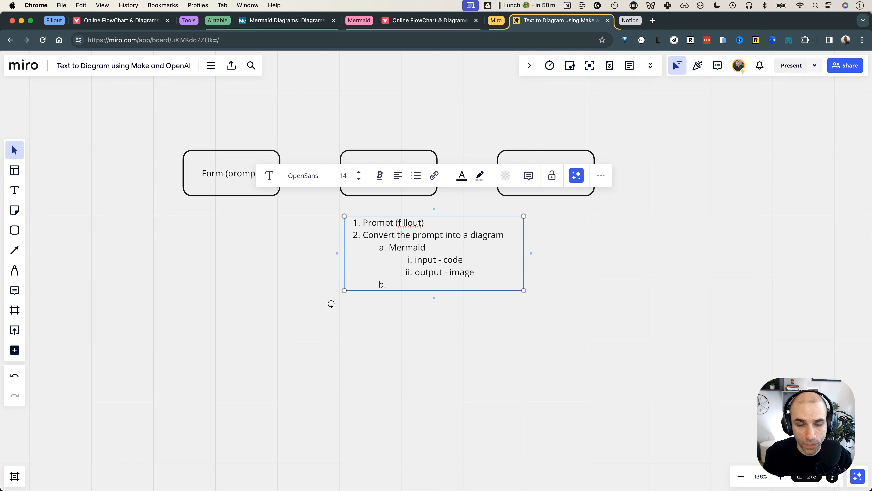
{"action": "type", "text": "Open AI"}
{"action": "key", "text": "Return"}
{"action": "type", "text": "Conver "}
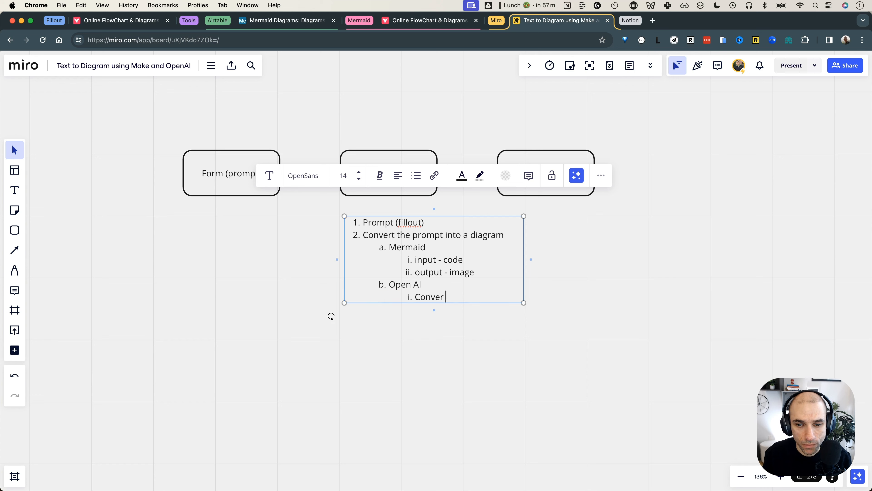
{"action": "type", "text": "text ino "}
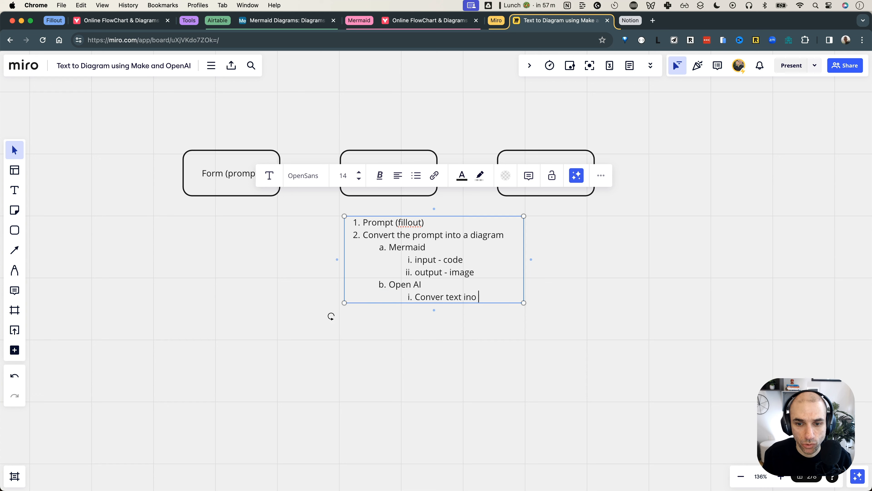
{"action": "key", "text": "BackSpace"}
{"action": "key", "text": "BackSpace"}
{"action": "type", "text": "to mermaid"}
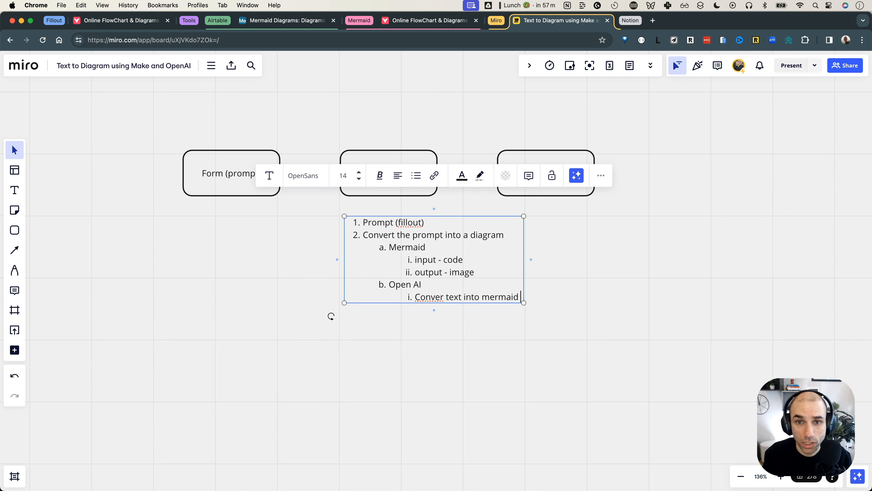
{"action": "left_click", "coordinate": [562, 280]}
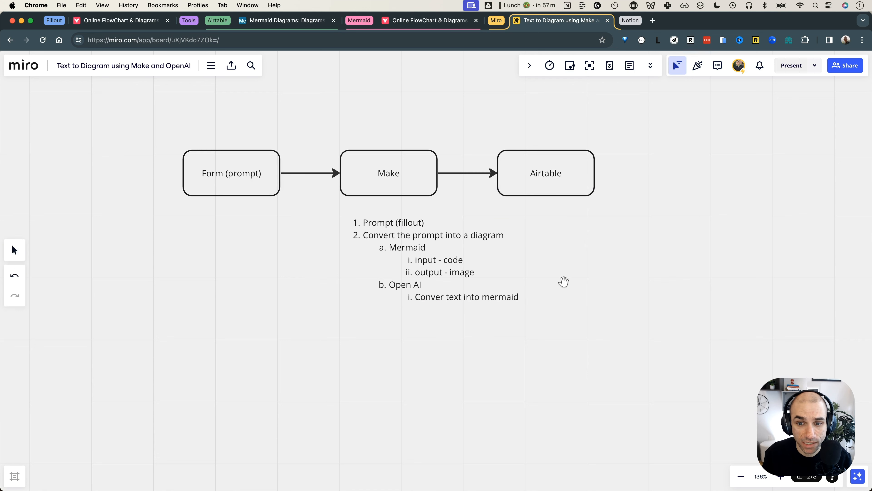
Revise the Open AI point to 'text (prompt) into mermaid code' and start another line
{"action": "left_click", "coordinate": [509, 296]}
{"action": "left_click", "coordinate": [522, 296]}
{"action": "double_click", "coordinate": [522, 297]}
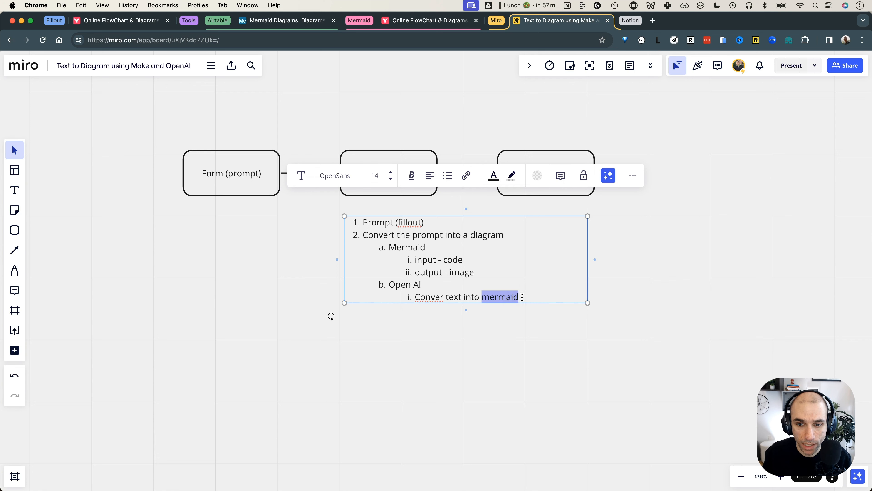
{"action": "left_click", "coordinate": [522, 297]}
{"action": "type", "text": "code"}
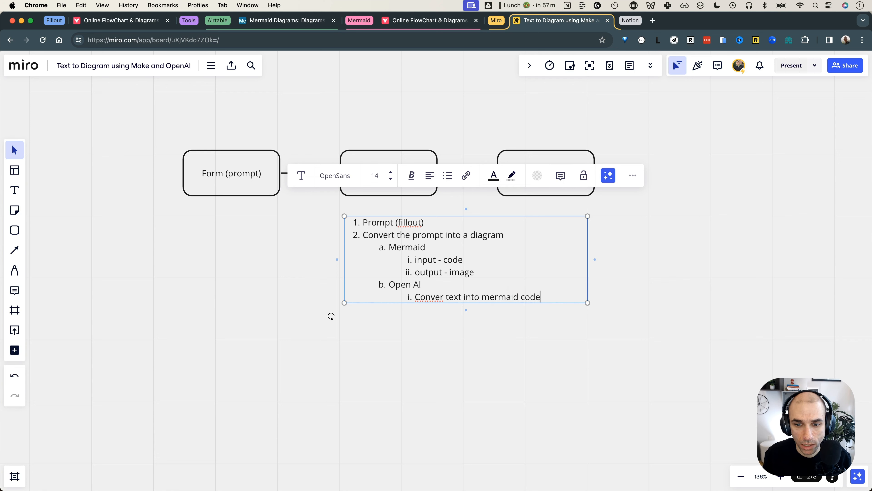
{"action": "double_click", "coordinate": [450, 296]}
{"action": "left_click", "coordinate": [460, 296]}
{"action": "type", "text": "(prompt"}
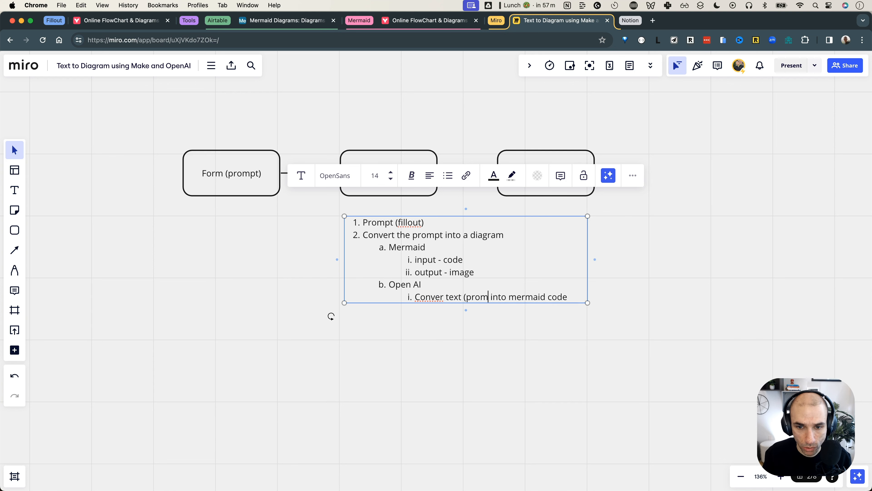
{"action": "type", "text": ")"}
{"action": "key", "text": "Return"}
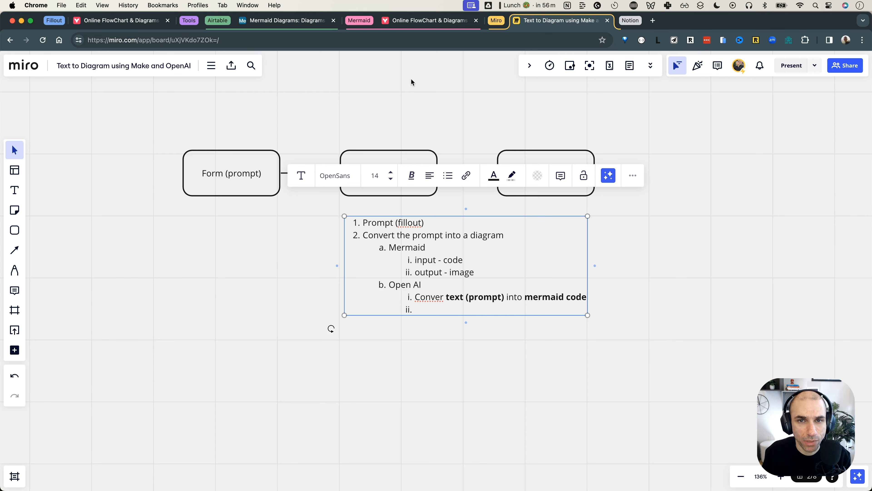
{"action": "left_click", "coordinate": [413, 25]}
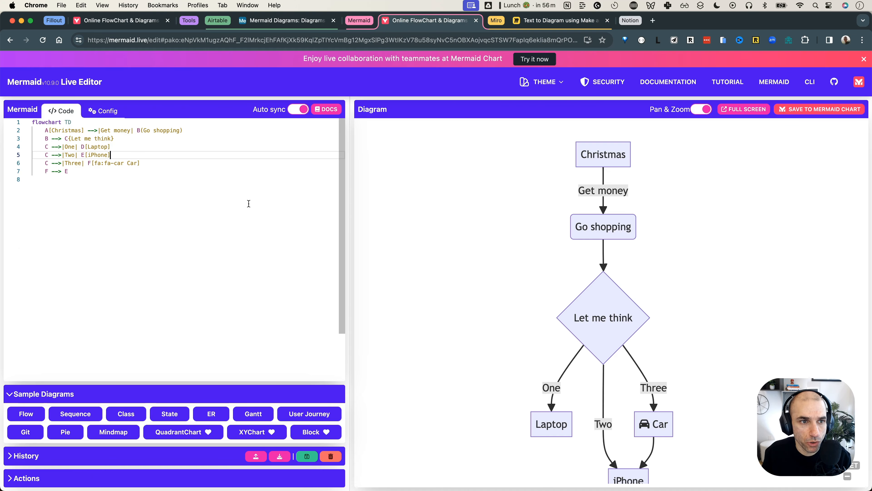
{"action": "left_click_drag", "start_coordinate": [140, 190], "coordinate": [48, 138]}
{"action": "left_click", "coordinate": [158, 162]}
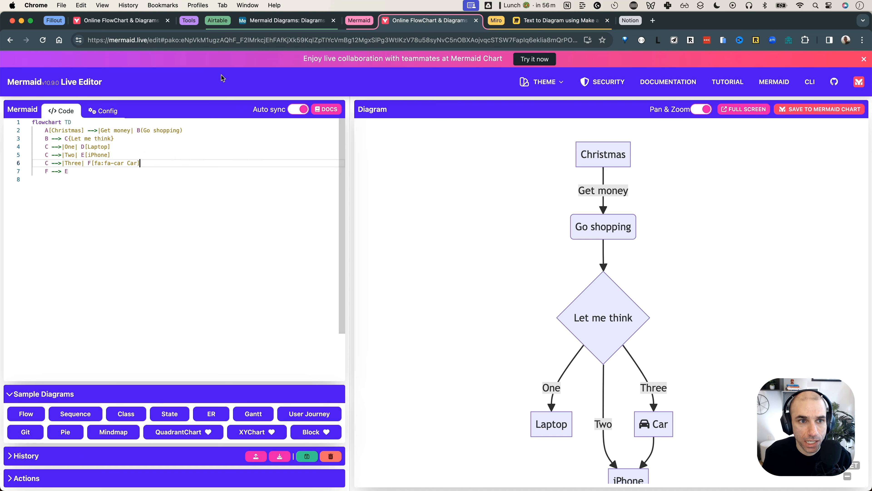
{"action": "left_click", "coordinate": [246, 40]}
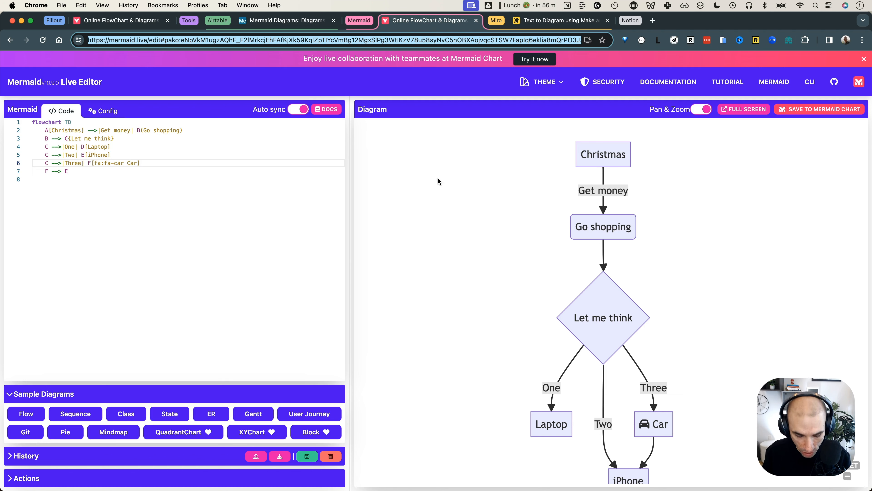
{"action": "key", "text": "super+t"}
{"action": "key", "text": "super+v"}
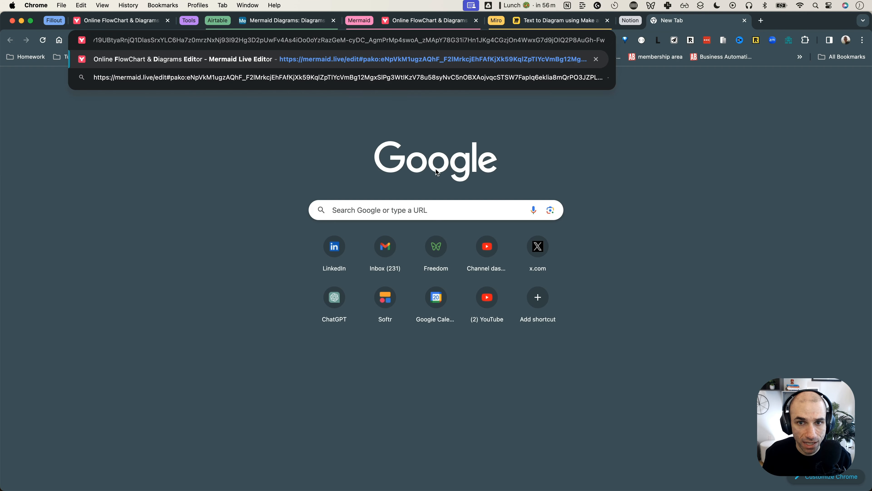
{"action": "key", "text": "Return"}
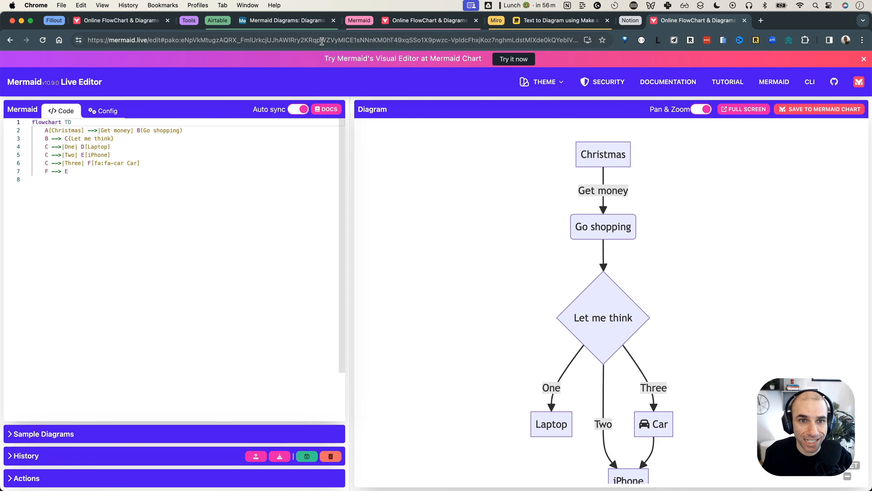
{"action": "left_click_drag", "start_coordinate": [689, 398], "coordinate": [680, 370]}
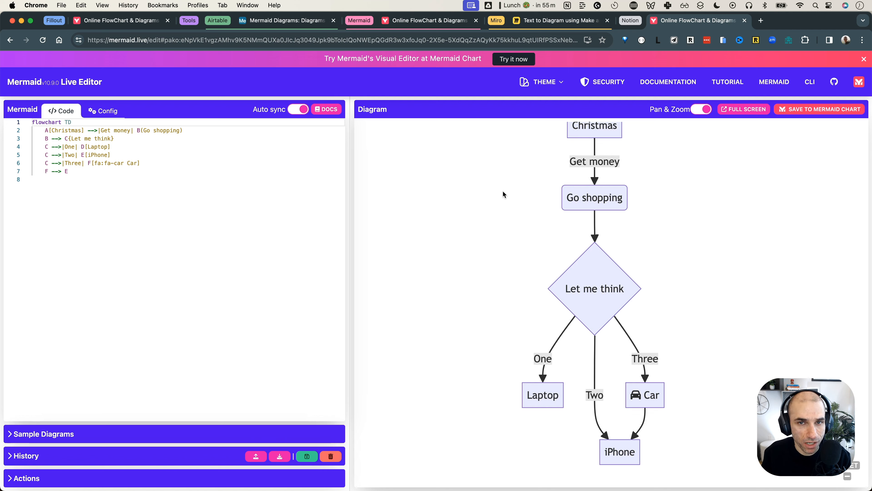
{"action": "left_click_drag", "start_coordinate": [503, 191], "coordinate": [506, 207]}
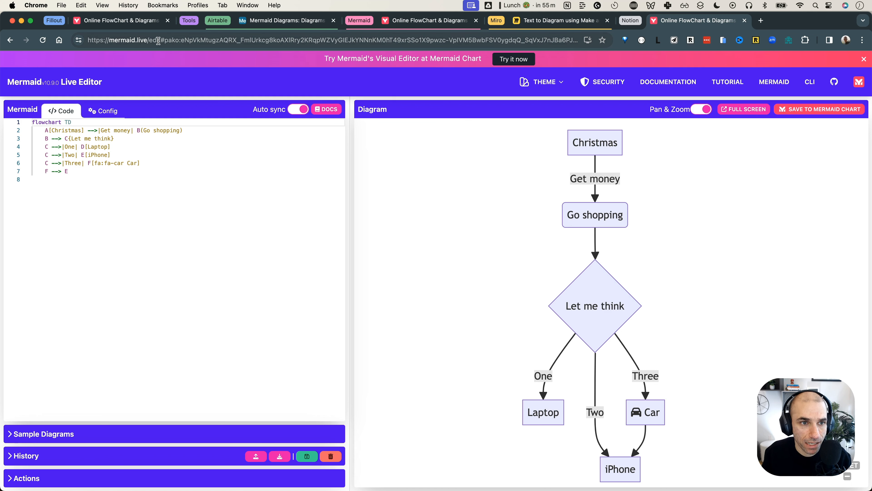
{"action": "left_click", "coordinate": [144, 39]}
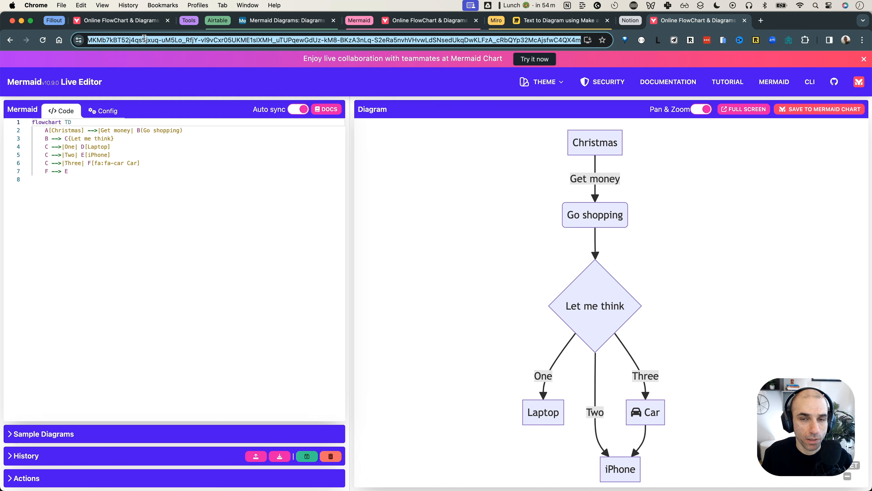
{"action": "left_click", "coordinate": [144, 39]}
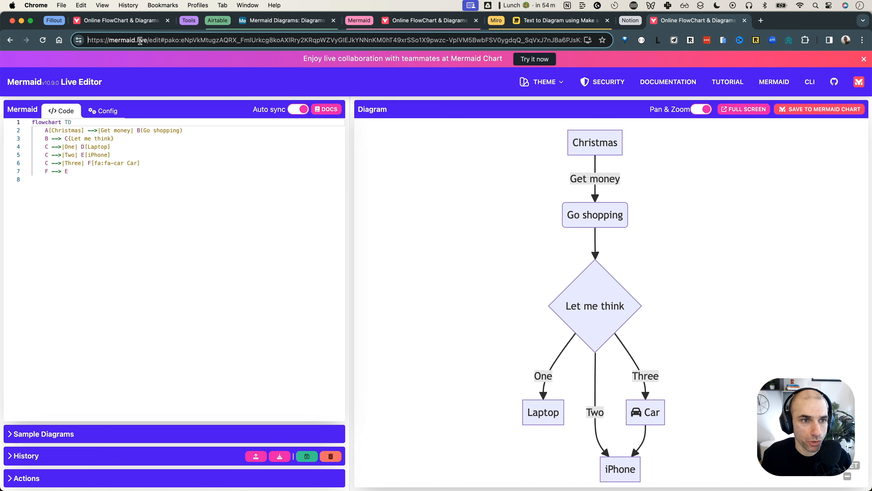
Change the address to mermaid.ink and load the site
{"action": "key", "text": "shift+super+Right"}
{"action": "key", "text": "BackSpace"}
{"action": "type", "text": "ink"}
{"action": "key", "text": "Delete"}
{"action": "key", "text": "Return"}
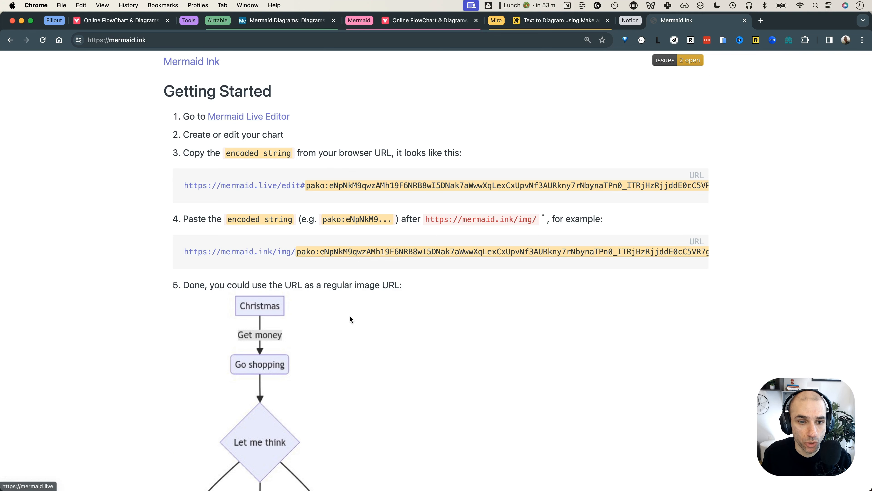
{"action": "scroll", "coordinate": [348, 315], "scroll_direction": "down", "scroll_amount": 3}
{"action": "scroll", "coordinate": [290, 319], "scroll_direction": "up", "scroll_amount": 3}
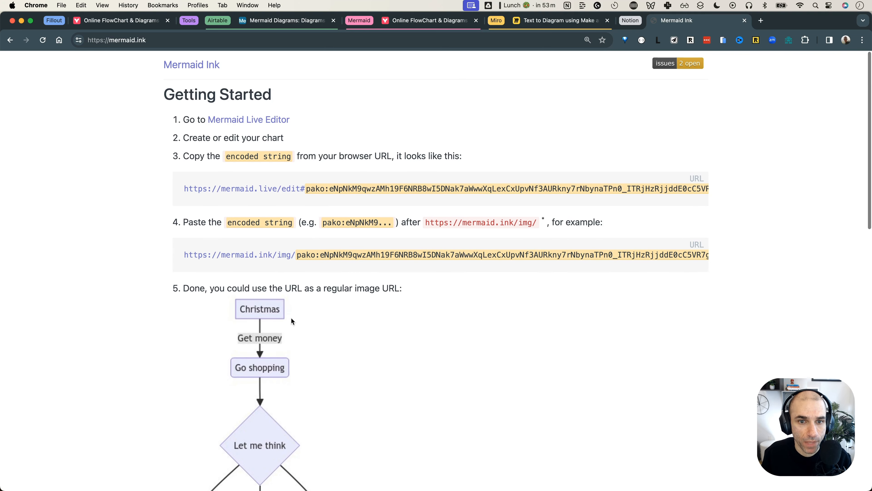
Paste the Live Editor's pako string after mermaid.ink/img/ to render the flowchart image
{"action": "left_click", "coordinate": [157, 38]}
{"action": "left_click", "coordinate": [157, 38]}
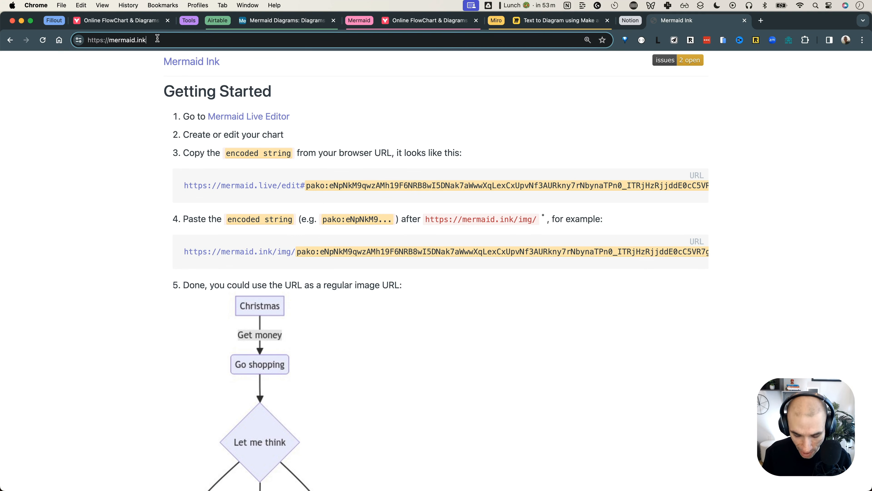
{"action": "type", "text": "/img"}
{"action": "key", "text": "Delete"}
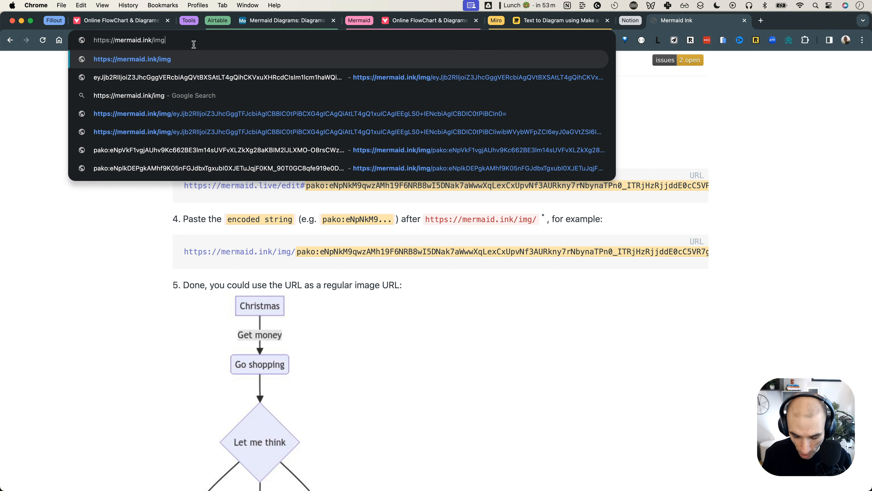
{"action": "type", "text": "/"}
{"action": "key", "text": "Delete"}
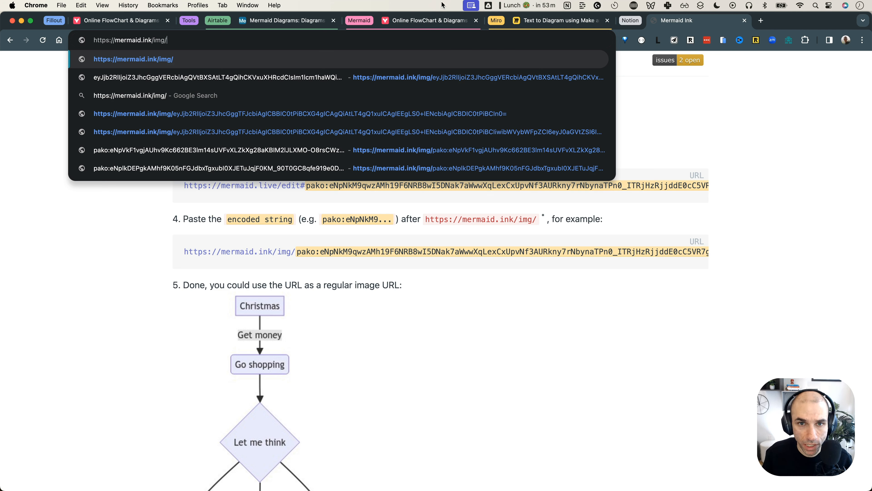
{"action": "left_click", "coordinate": [433, 21]}
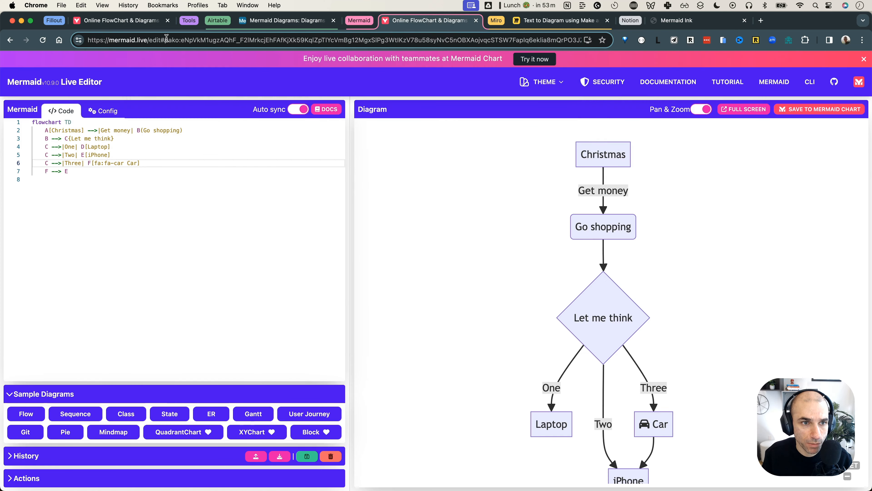
{"action": "double_click", "coordinate": [176, 44]}
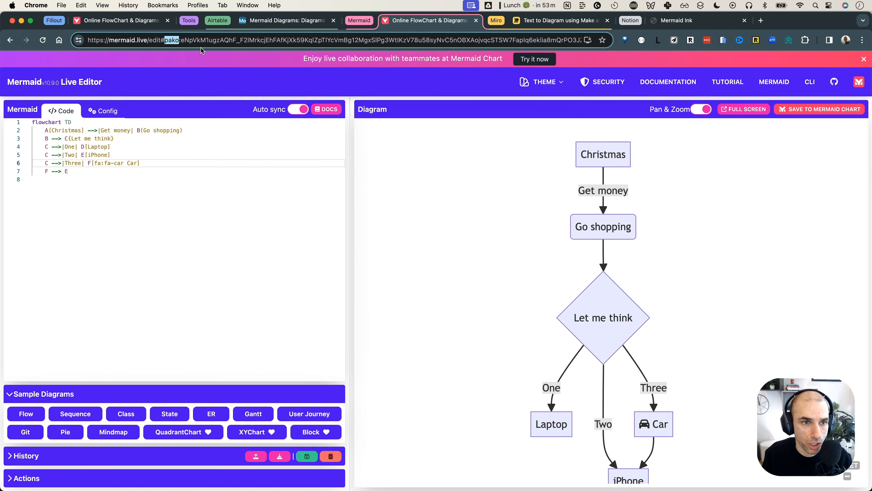
{"action": "left_click", "coordinate": [697, 22]}
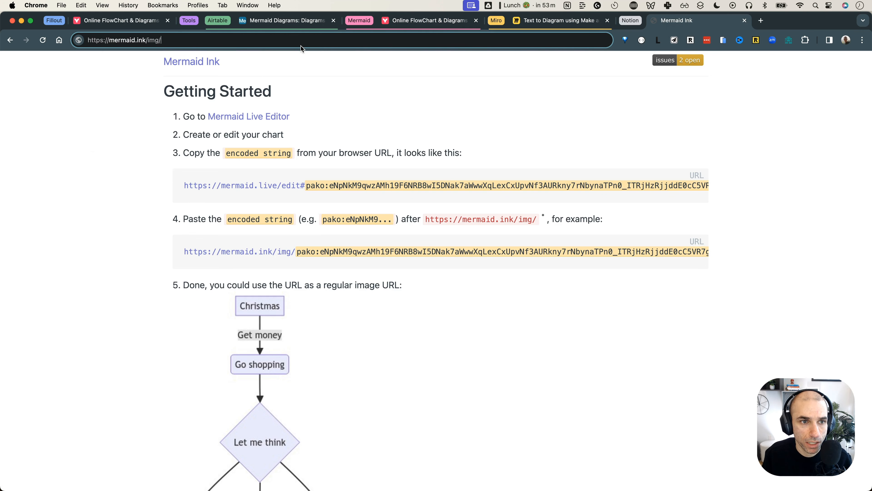
{"action": "key", "text": "super+v"}
{"action": "key", "text": "Return"}
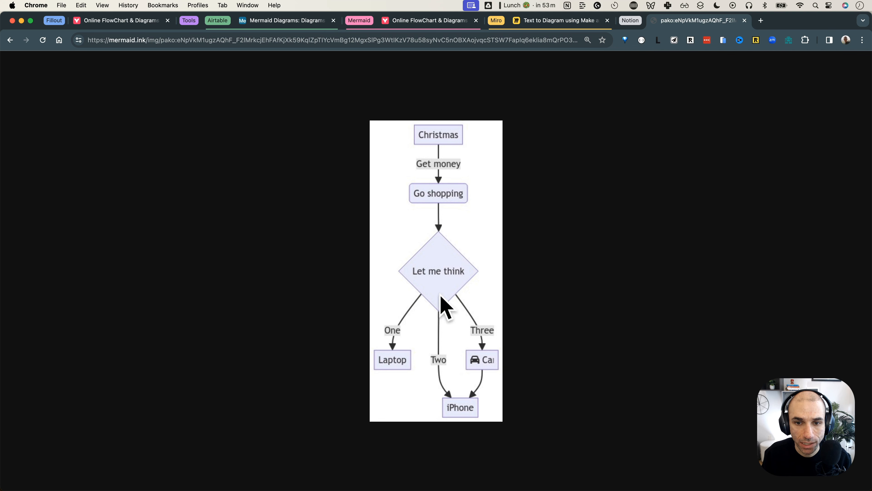
Open the rendered flowchart image in a new tab
{"action": "left_click", "coordinate": [425, 25]}
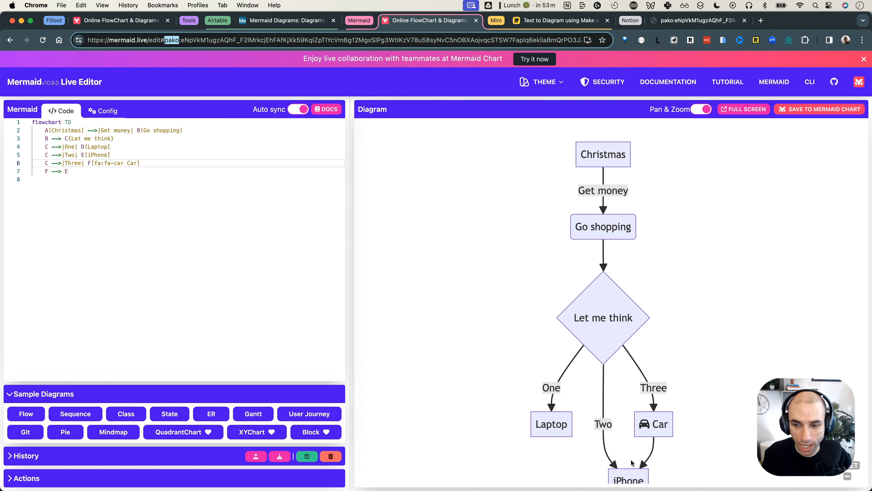
{"action": "left_click", "coordinate": [708, 20]}
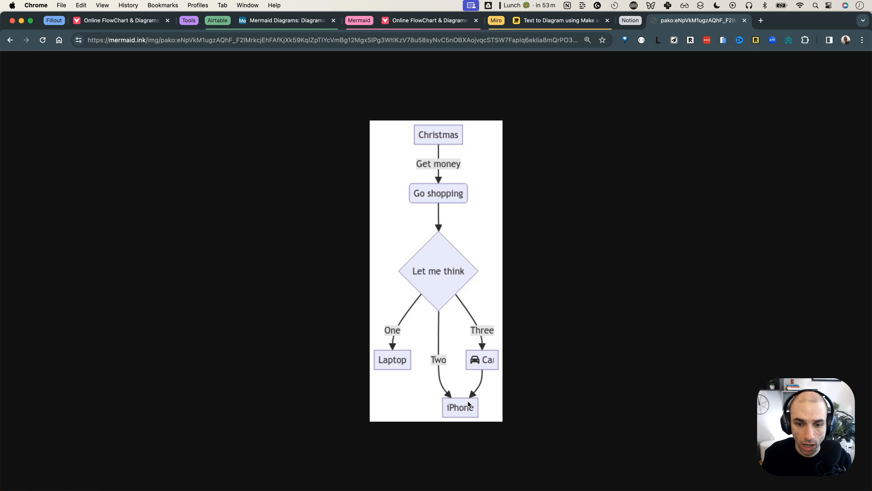
{"action": "right_click", "coordinate": [448, 237]}
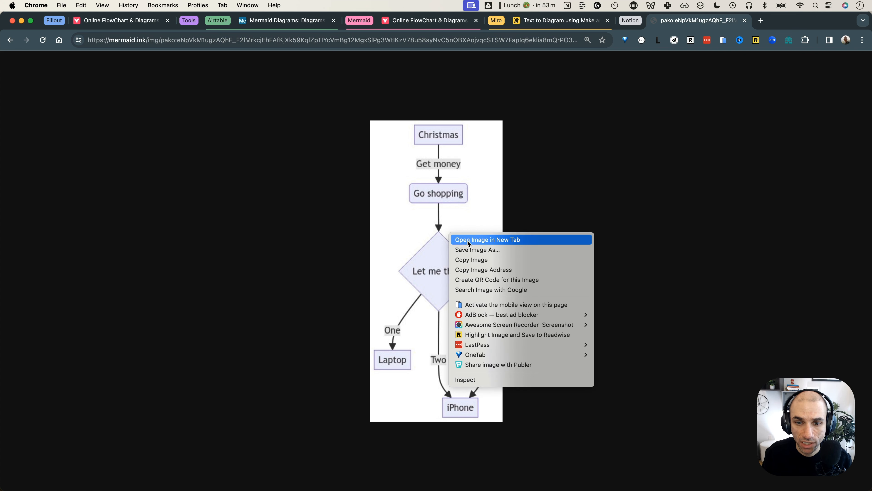
{"action": "left_click", "coordinate": [482, 241]}
{"action": "right_click", "coordinate": [416, 215]}
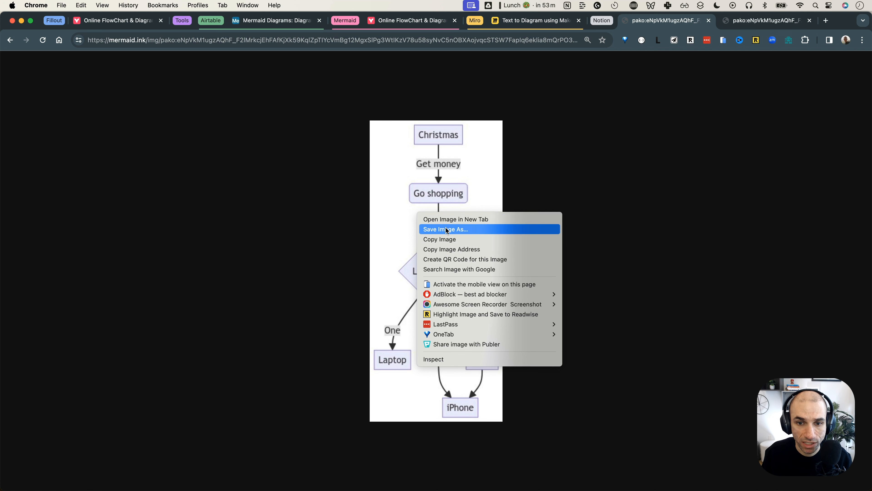
{"action": "left_click", "coordinate": [406, 168]}
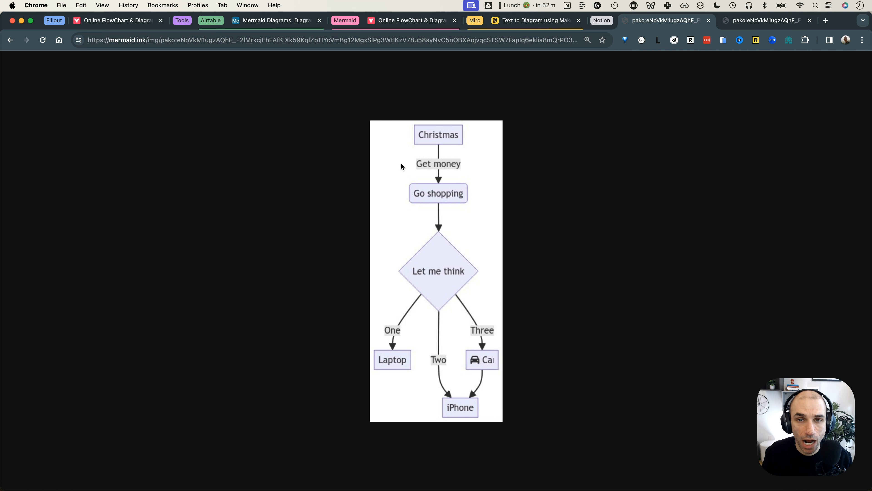
Check the Live Editor and new image tab, then return to the Miro board
{"action": "left_click", "coordinate": [394, 20]}
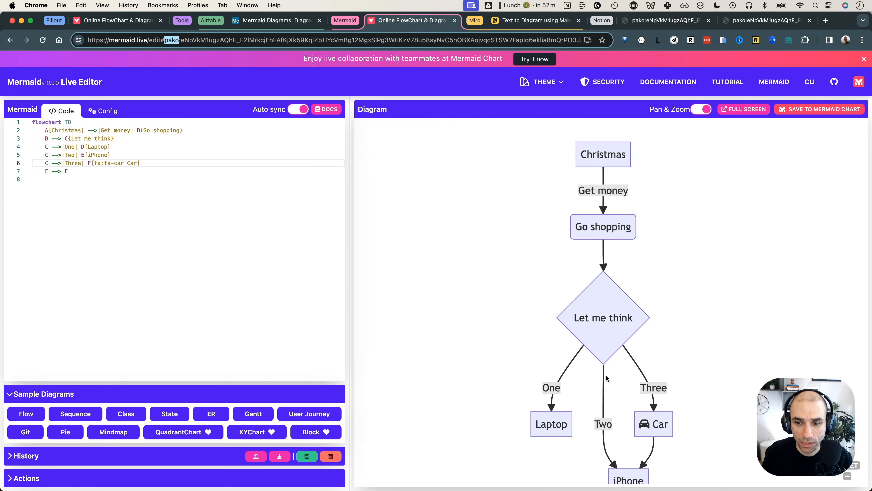
{"action": "left_click", "coordinate": [763, 25]}
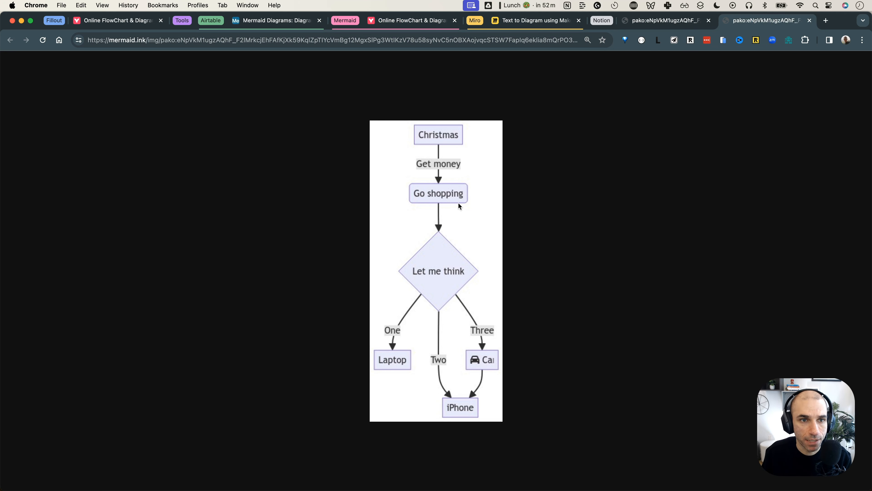
{"action": "left_click", "coordinate": [543, 25]}
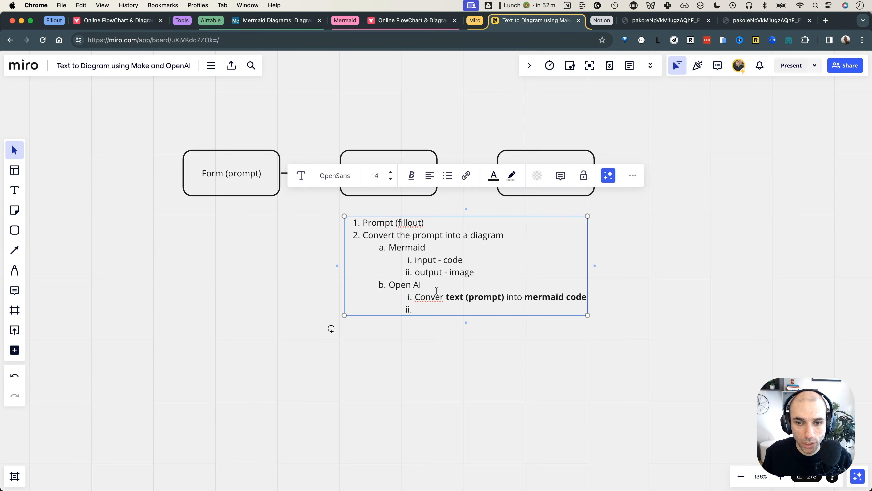
Add point c 'Mermaid ink' with sub-item 'Convert mermaid code into an image', bolding 'mermaid code' and 'image'
{"action": "left_click", "coordinate": [509, 307]}
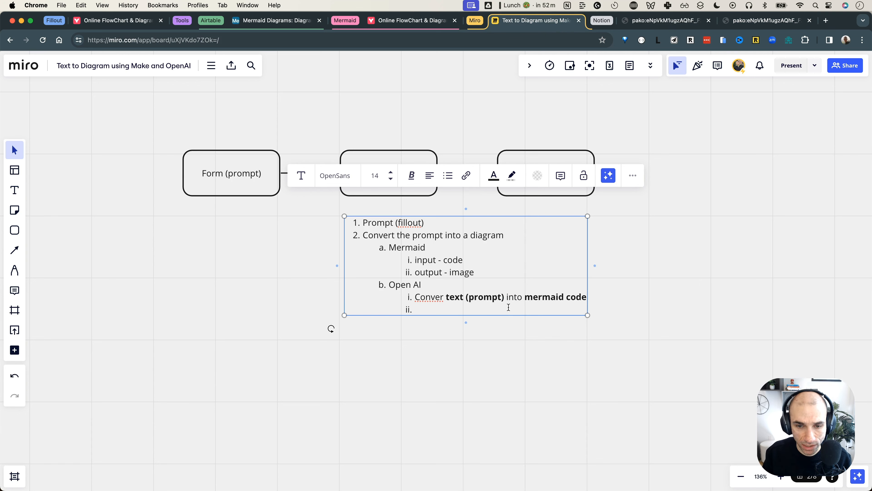
{"action": "key", "text": "shift+Tab"}
{"action": "type", "text": "Me"}
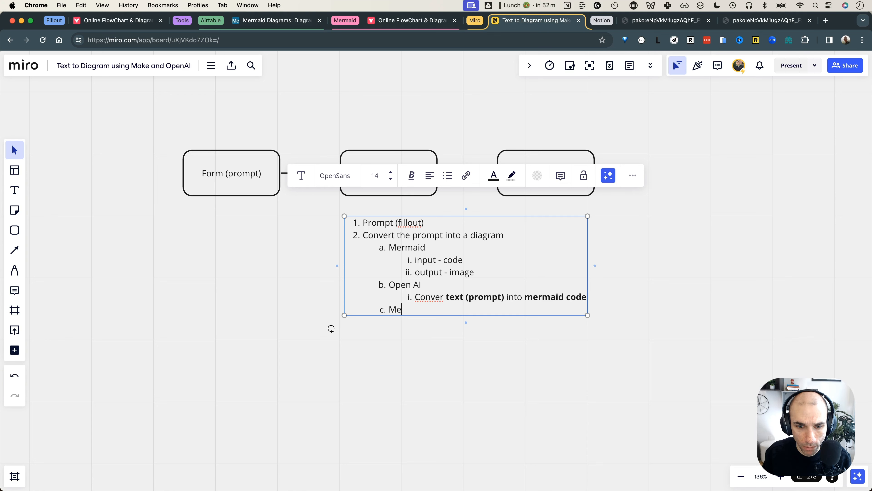
{"action": "type", "text": "rmaid "}
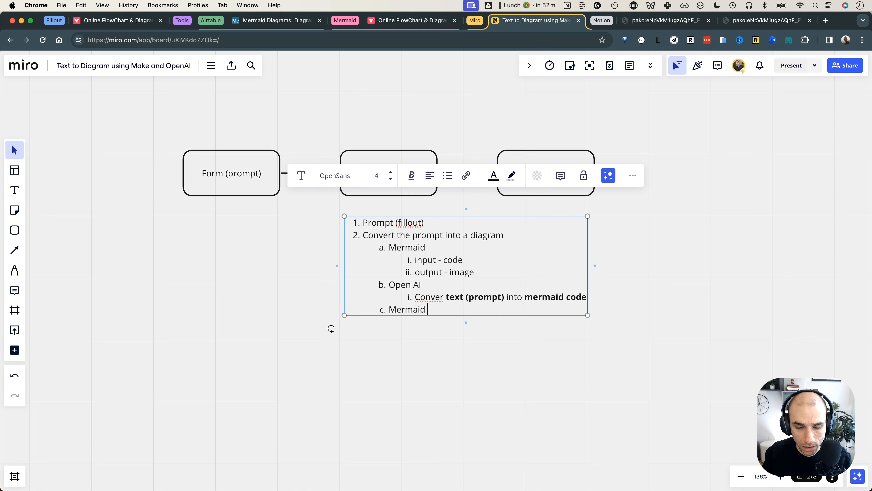
{"action": "type", "text": "ink"}
{"action": "key", "text": "Return"}
{"action": "key", "text": "Tab"}
{"action": "type", "text": "con"}
{"action": "key", "text": "BackSpace"}
{"action": "key", "text": "BackSpace"}
{"action": "key", "text": "BackSpace"}
{"action": "type", "text": "Convert"}
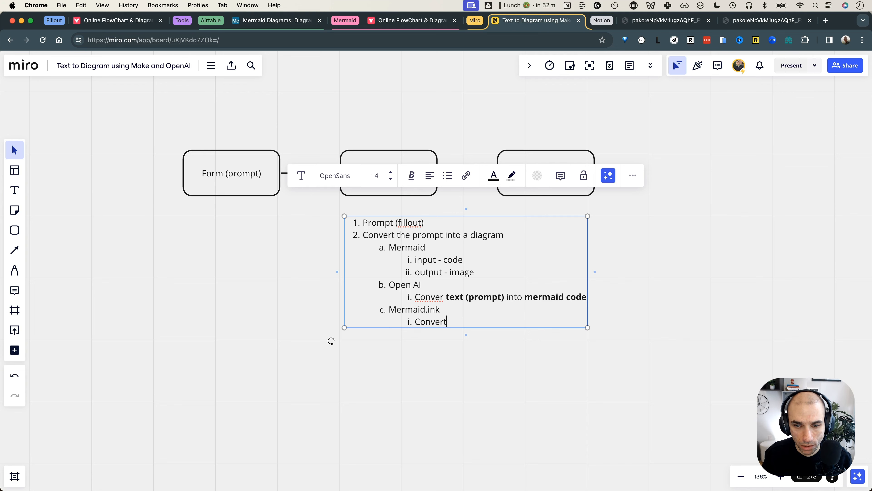
{"action": "type", "text": " mermaid "}
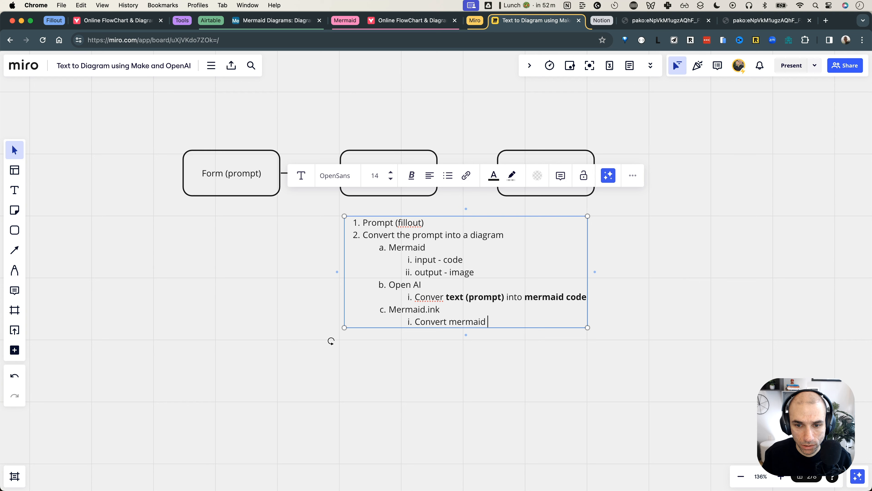
{"action": "type", "text": "code into an image"}
{"action": "key", "text": "shift+alt+Left"}
{"action": "key", "text": "super+b"}
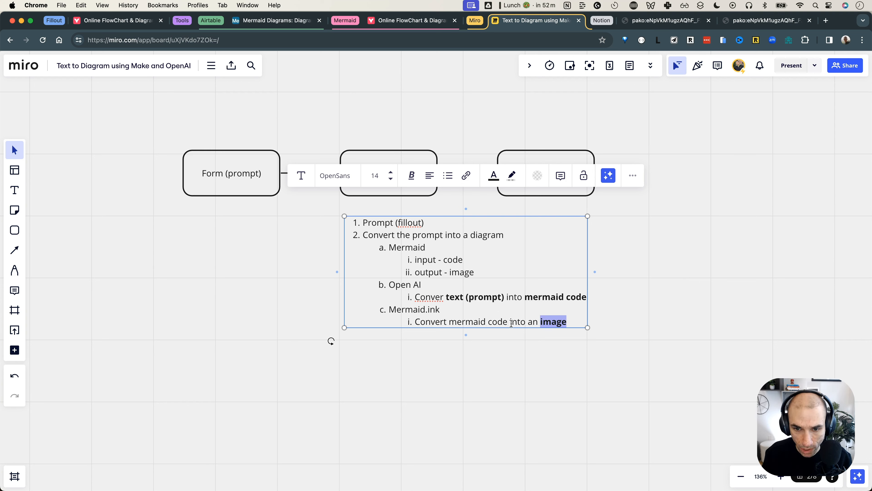
{"action": "left_click_drag", "start_coordinate": [508, 321], "coordinate": [450, 322]}
{"action": "key", "text": "super+b"}
{"action": "left_click", "coordinate": [503, 344]}
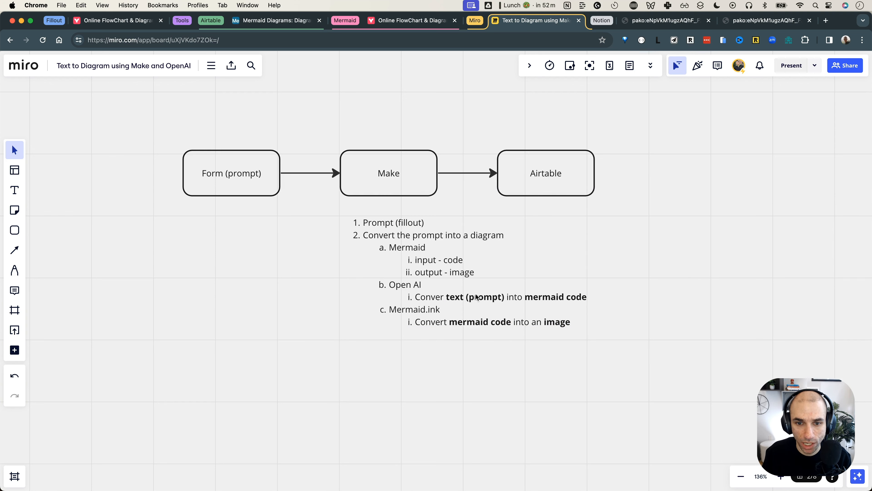
Select the 'input - code' line and the 'image' words in the list
{"action": "left_click", "coordinate": [452, 258]}
{"action": "left_click", "coordinate": [532, 297]}
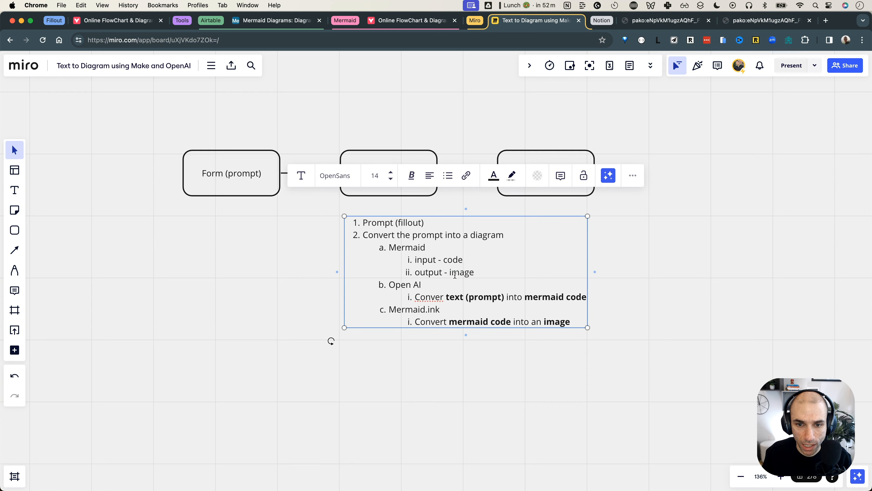
{"action": "triple_click", "coordinate": [452, 261]}
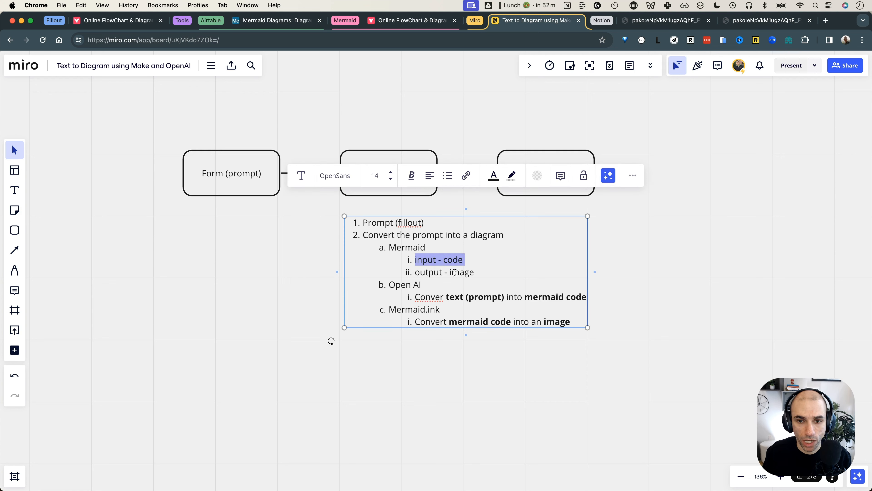
{"action": "double_click", "coordinate": [454, 273]}
{"action": "left_click", "coordinate": [428, 306]}
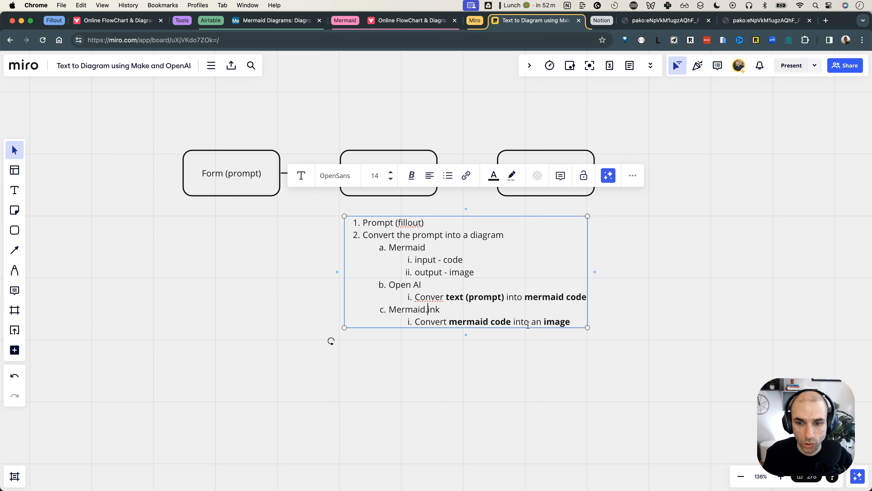
{"action": "double_click", "coordinate": [549, 322]}
{"action": "left_click", "coordinate": [525, 379]}
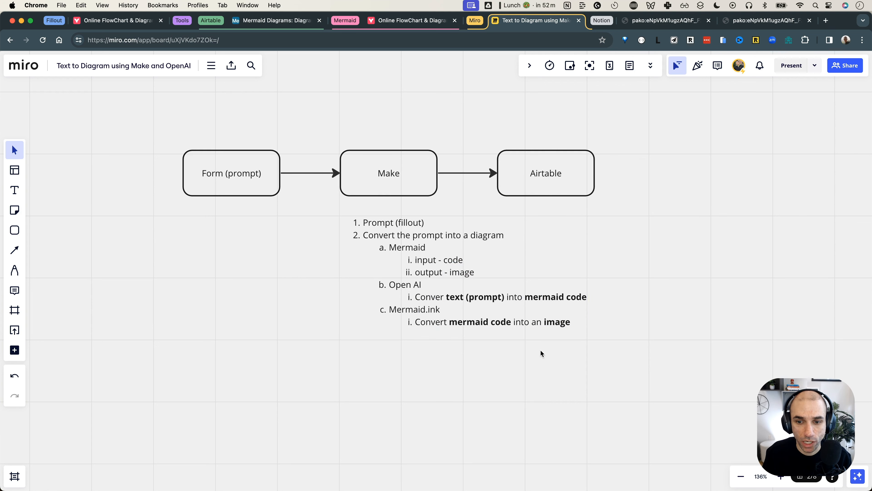
Add item d 'Upload the image to an image service, save it in Airtable'
{"action": "left_click", "coordinate": [538, 319]}
{"action": "left_click", "coordinate": [570, 321]}
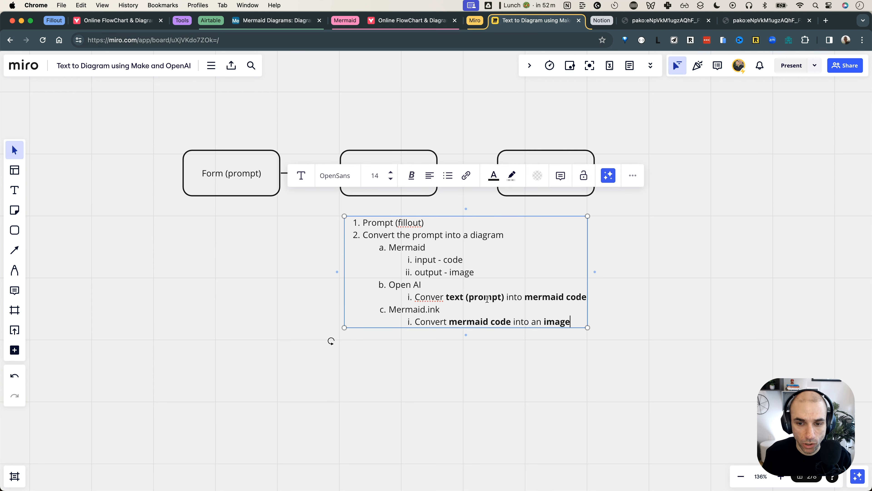
{"action": "key", "text": "Return"}
{"action": "key", "text": "shift+Tab"}
{"action": "type", "text": "Upd"}
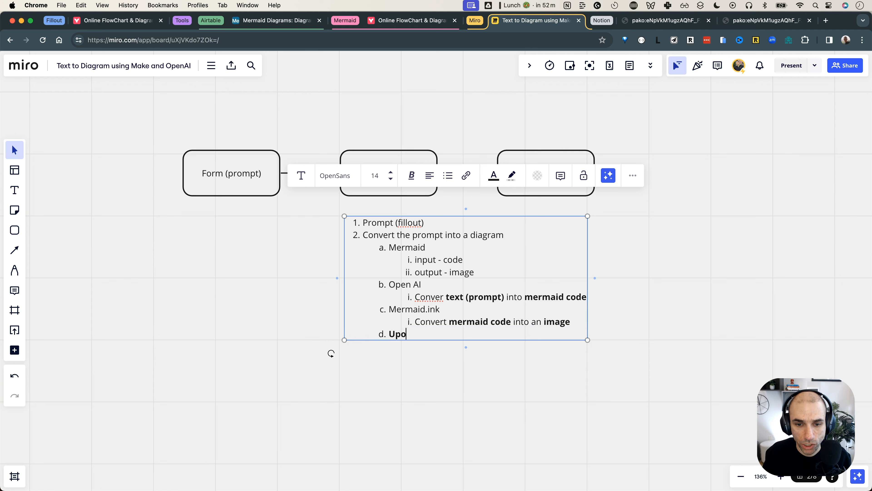
{"action": "key", "text": "BackSpace"}
{"action": "key", "text": "BackSpace"}
{"action": "key", "text": "BackSpace"}
{"action": "type", "text": "Uplo"}
{"action": "key", "text": "BackSpace"}
{"action": "key", "text": "BackSpace"}
{"action": "key", "text": "BackSpace"}
{"action": "key", "text": "BackSpace"}
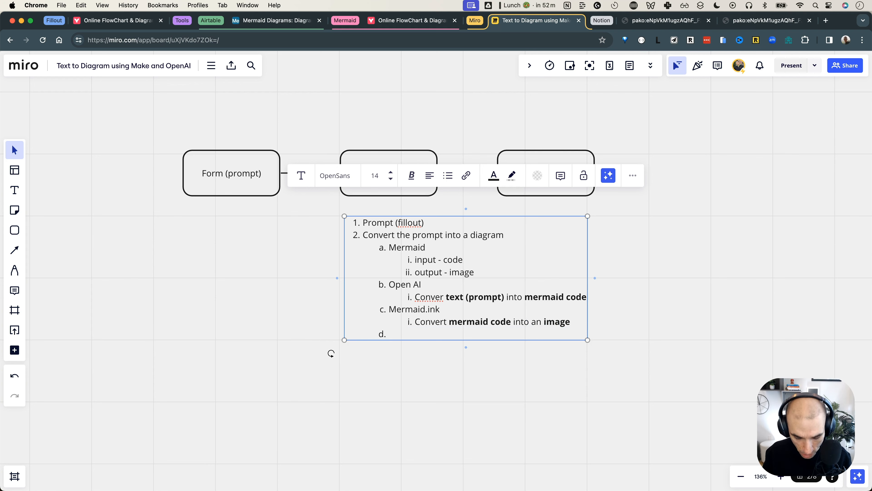
{"action": "type", "text": "Upload the imge"}
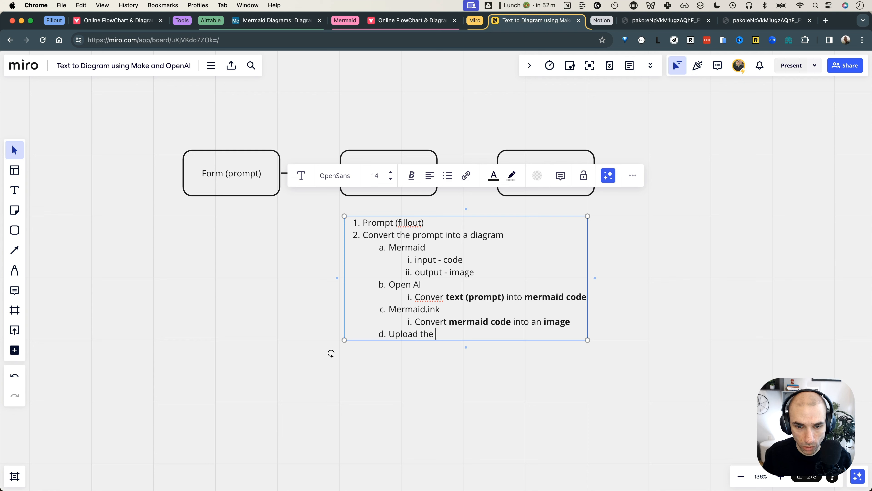
{"action": "key", "text": "BackSpace"}
{"action": "key", "text": "BackSpace"}
{"action": "type", "text": "age to"}
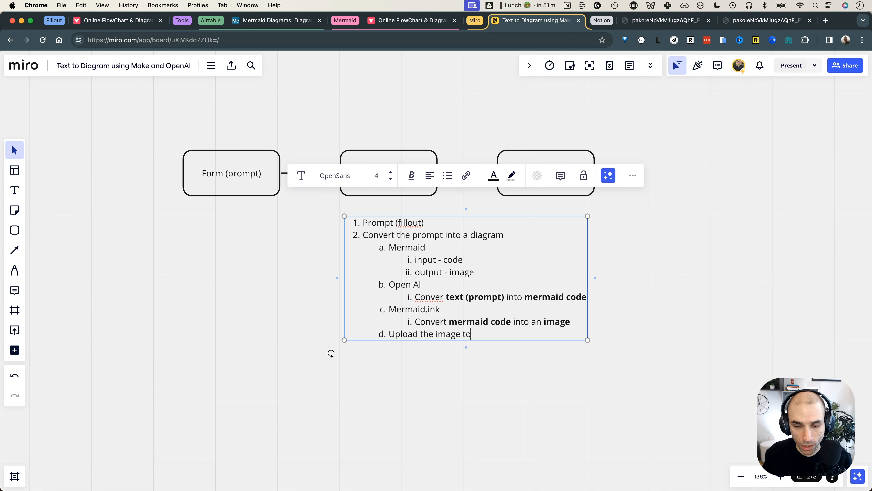
{"action": "type", "text": " an imag"}
{"action": "key", "text": "BackSpace"}
{"action": "key", "text": "BackSpace"}
{"action": "type", "text": "mage "}
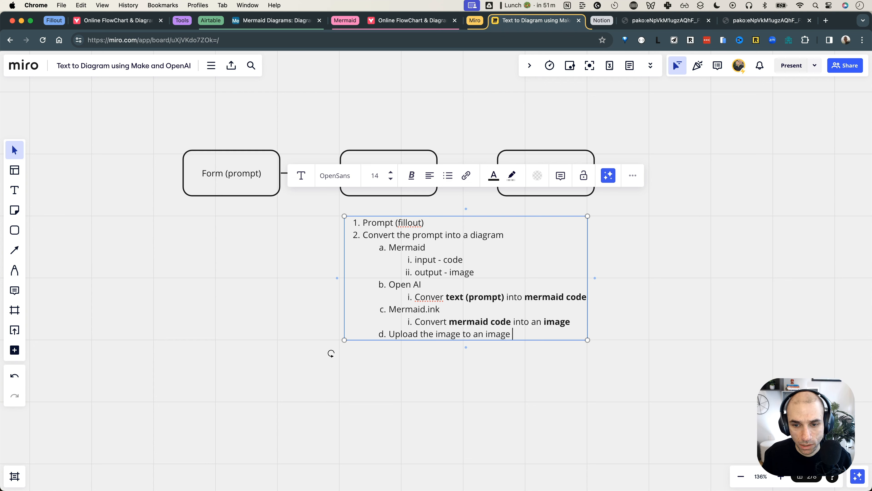
{"action": "type", "text": "service"}
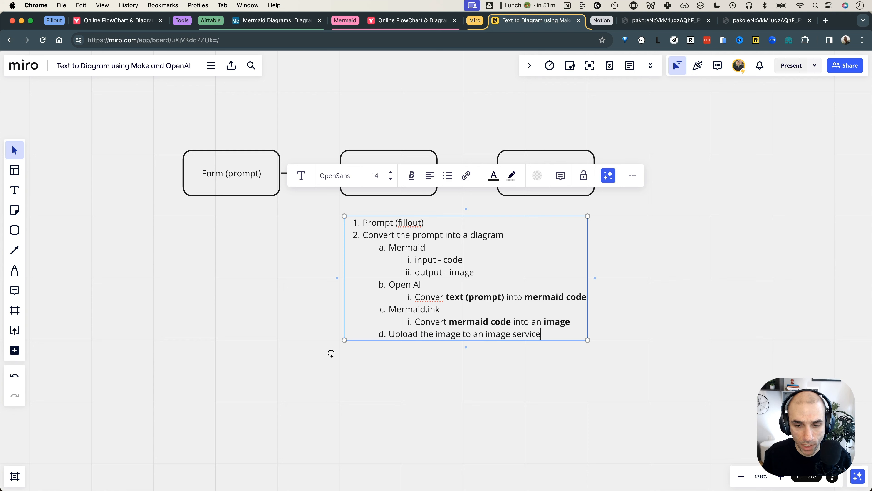
{"action": "type", "text": ", save it in Airtable"}
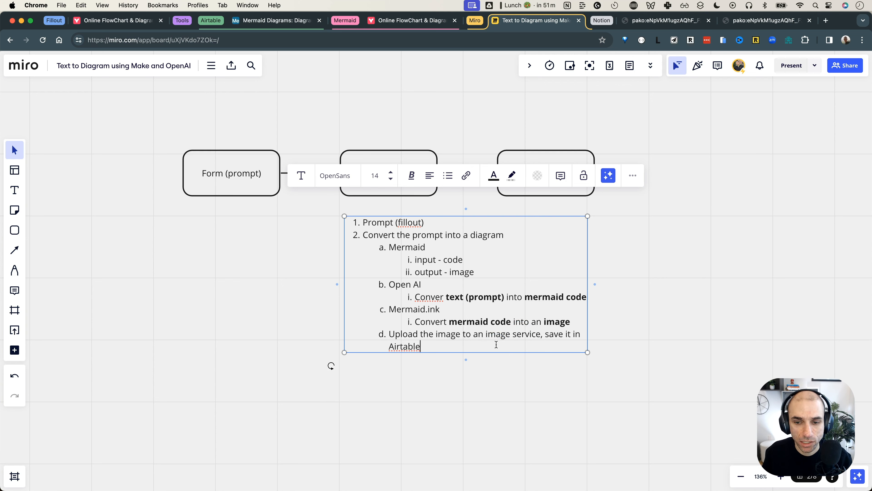
{"action": "double_click", "coordinate": [497, 335]}
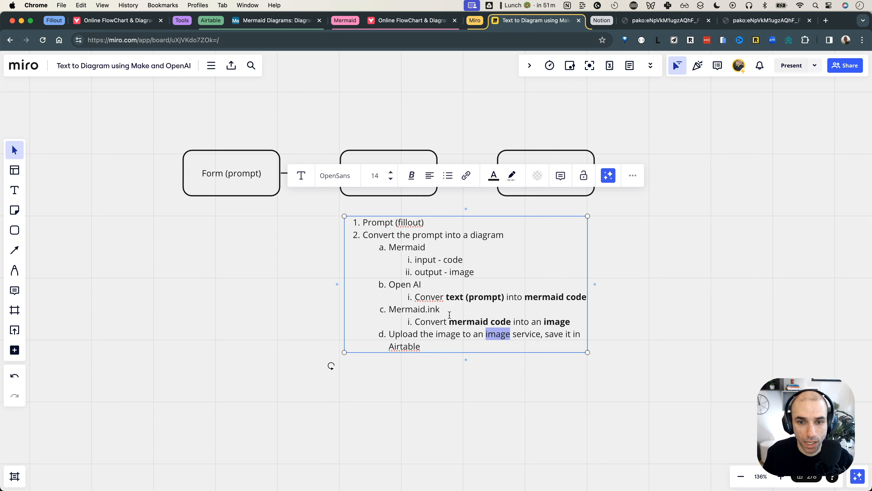
{"action": "key", "text": "Escape"}
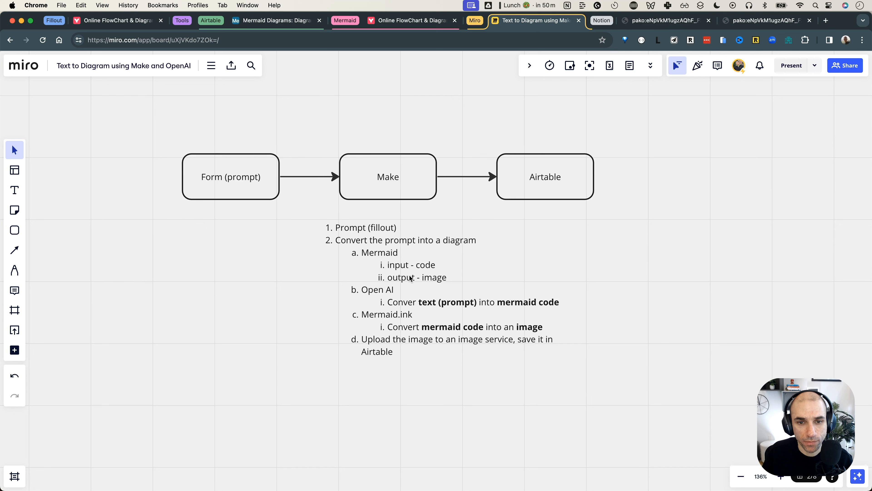
{"action": "left_click_drag", "start_coordinate": [280, 230], "coordinate": [458, 356]}
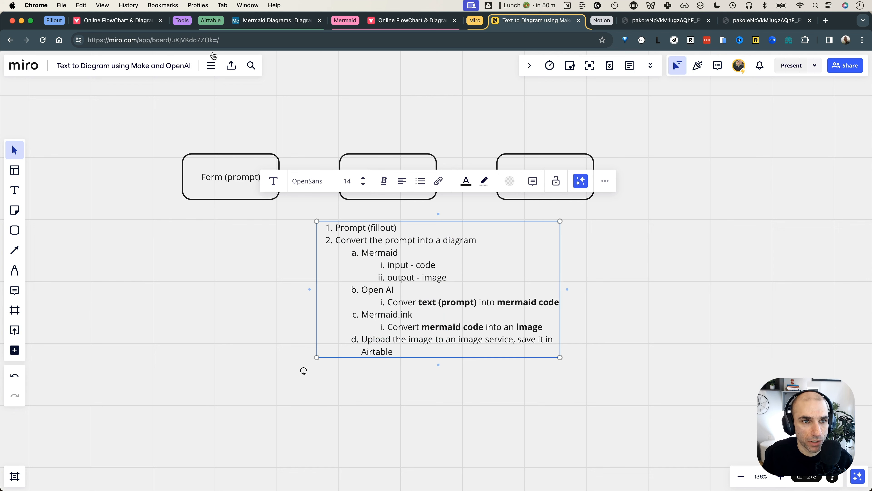
Close both pako image tabs, collapse the Miro, Mermaid and Airtable groups, and go to New scenario
{"action": "left_click", "coordinate": [180, 25]}
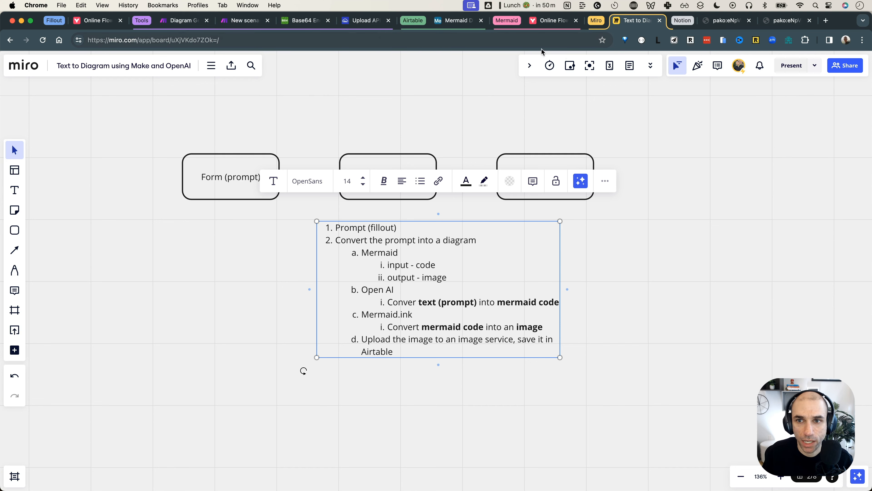
{"action": "left_click", "coordinate": [749, 21]}
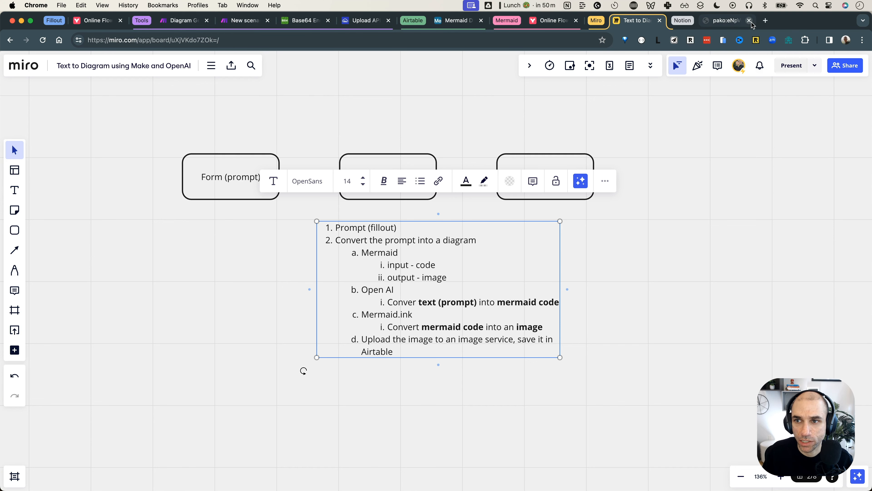
{"action": "left_click", "coordinate": [750, 21]}
{"action": "left_click", "coordinate": [698, 21]}
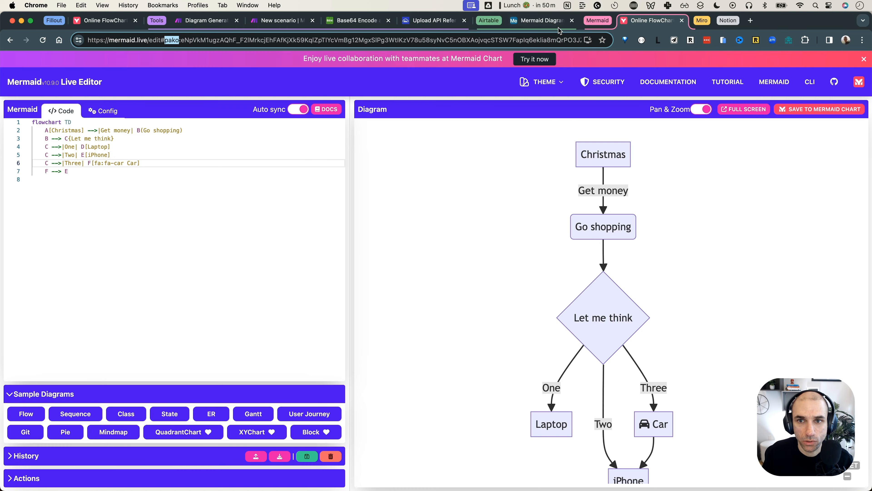
{"action": "left_click", "coordinate": [588, 22]}
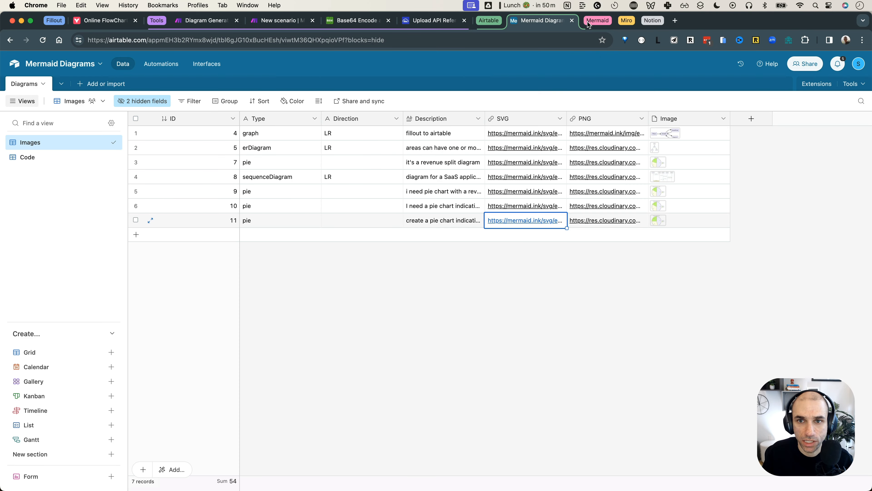
{"action": "left_click", "coordinate": [494, 23]}
{"action": "left_click", "coordinate": [213, 21]}
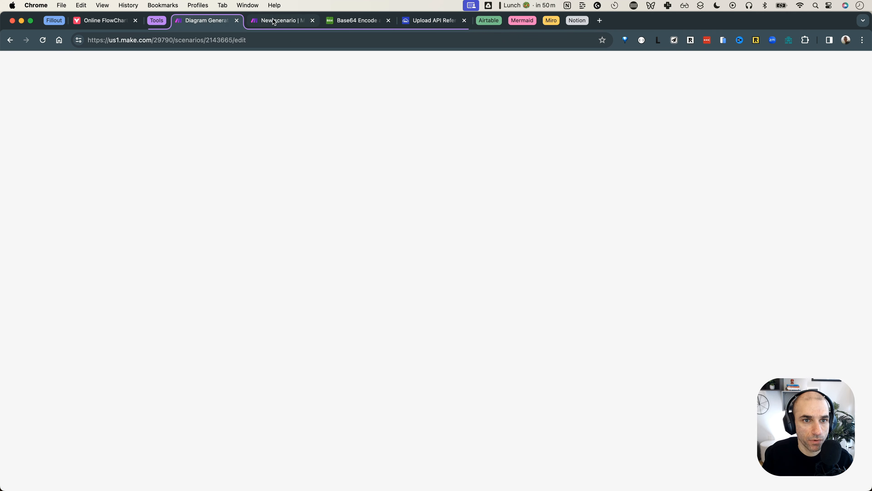
{"action": "left_click", "coordinate": [276, 21]}
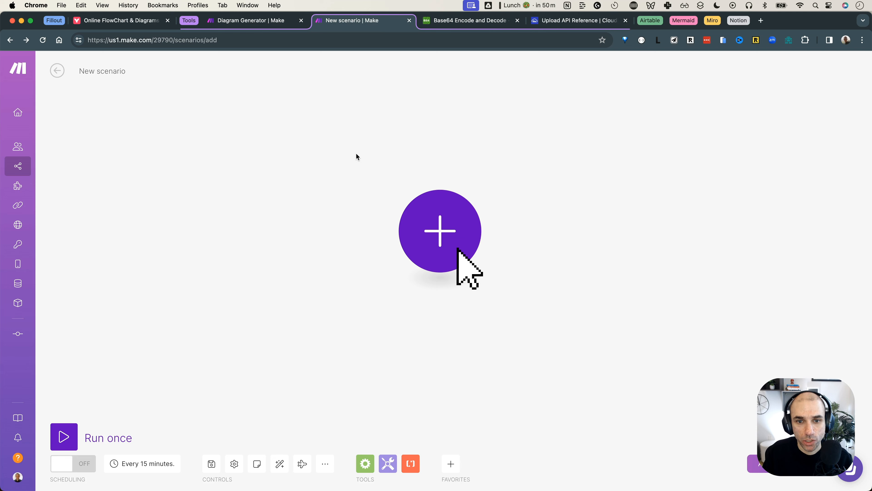
Add a Fillout Forms Watch New Responses trigger with webhook 'diagram-generator-yt-demo' on the Diagram Generator form
{"action": "left_click", "coordinate": [439, 225]}
{"action": "type", "text": "fillout"}
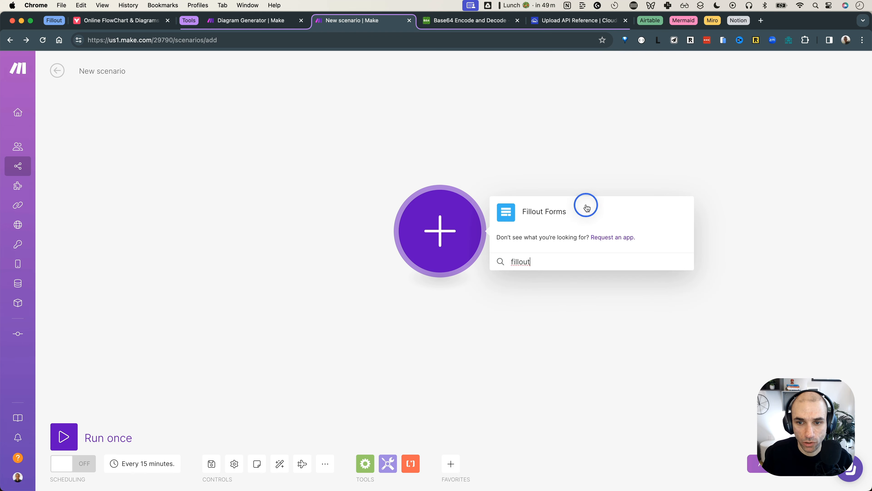
{"action": "left_click", "coordinate": [586, 203]}
{"action": "left_click", "coordinate": [559, 234]}
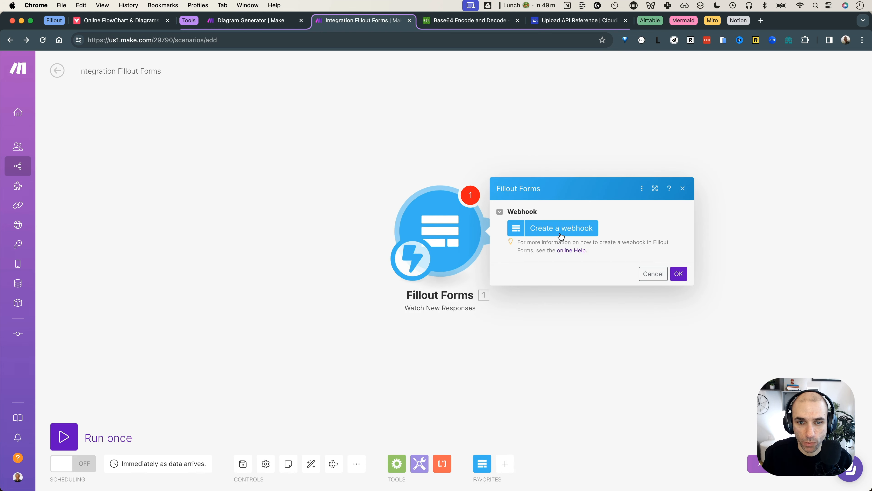
{"action": "left_click", "coordinate": [563, 229]}
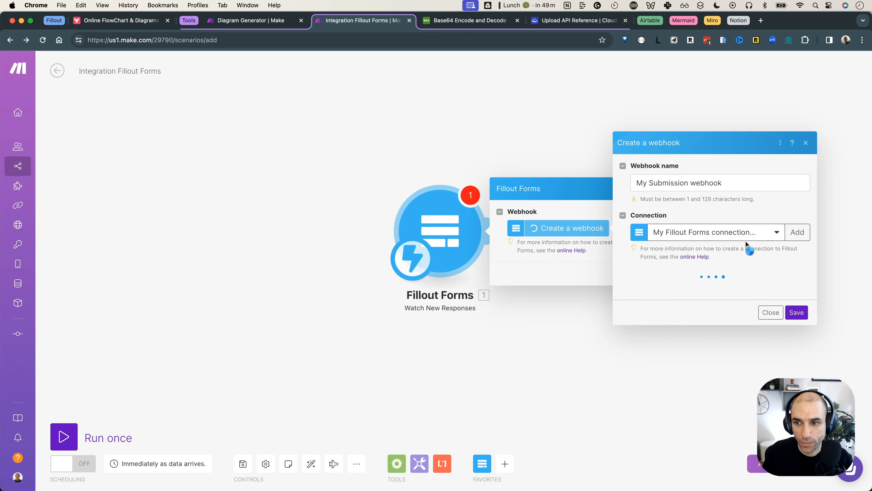
{"action": "triple_click", "coordinate": [700, 182]}
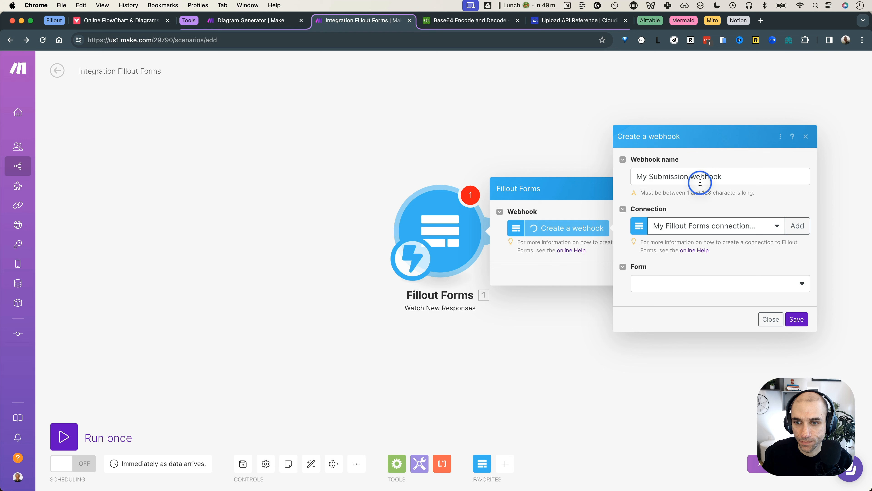
{"action": "type", "text": "diag"}
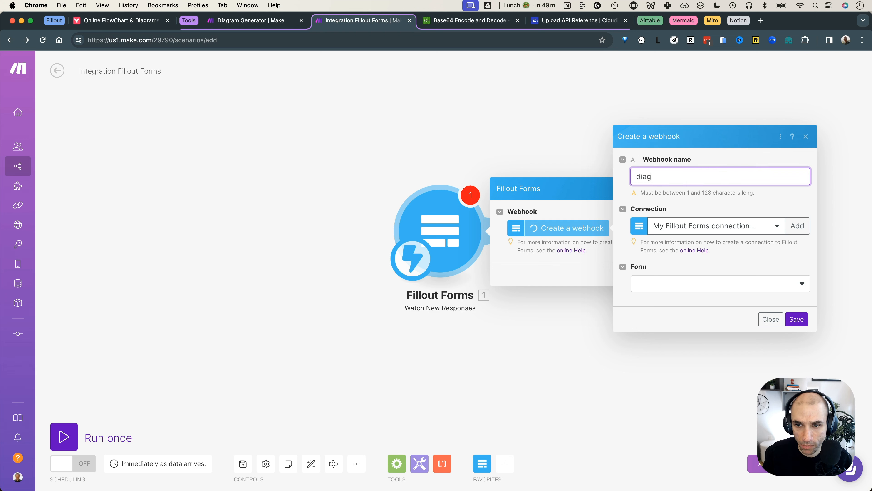
{"action": "type", "text": "ram-generat"}
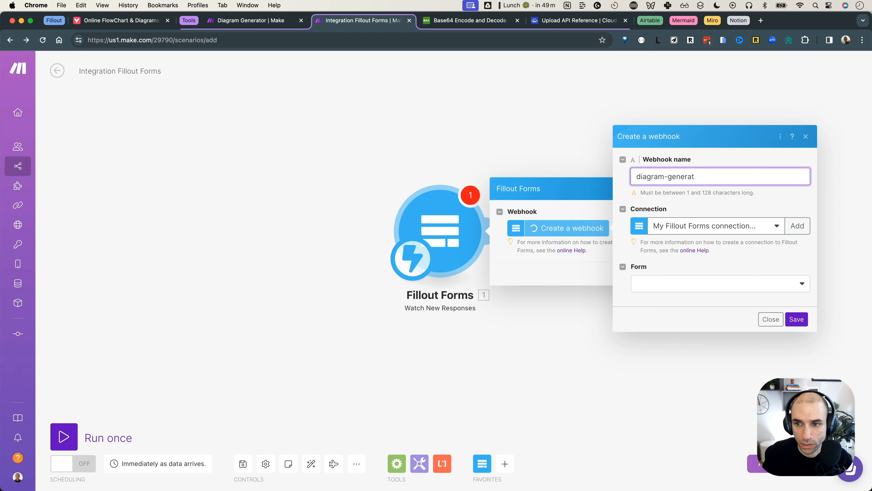
{"action": "type", "text": "or-yt-demo"}
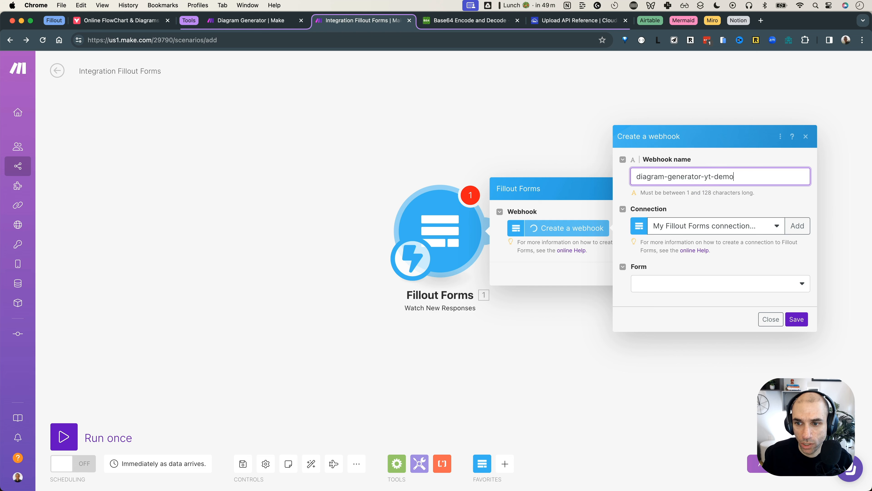
{"action": "left_click", "coordinate": [789, 286]}
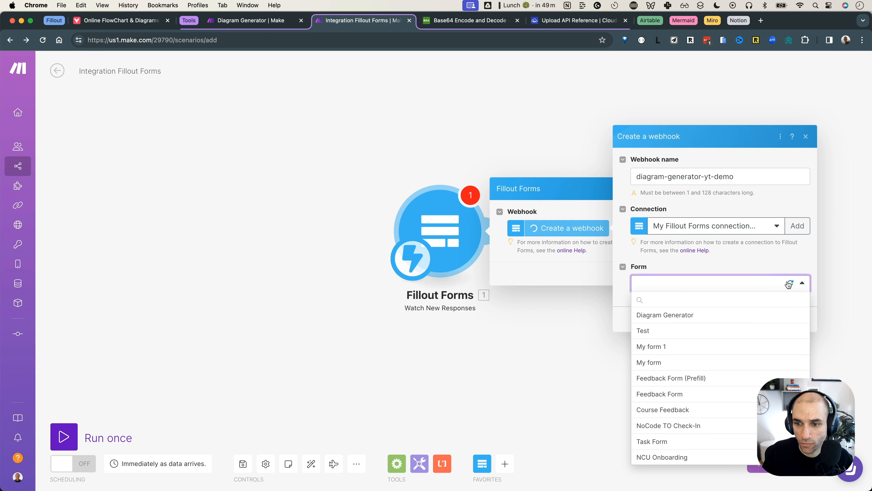
{"action": "left_click", "coordinate": [673, 314]}
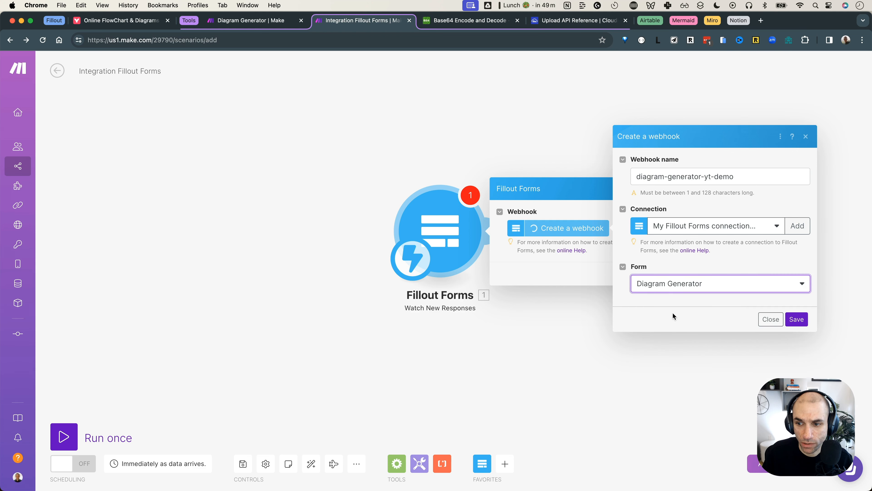
{"action": "left_click", "coordinate": [796, 320]}
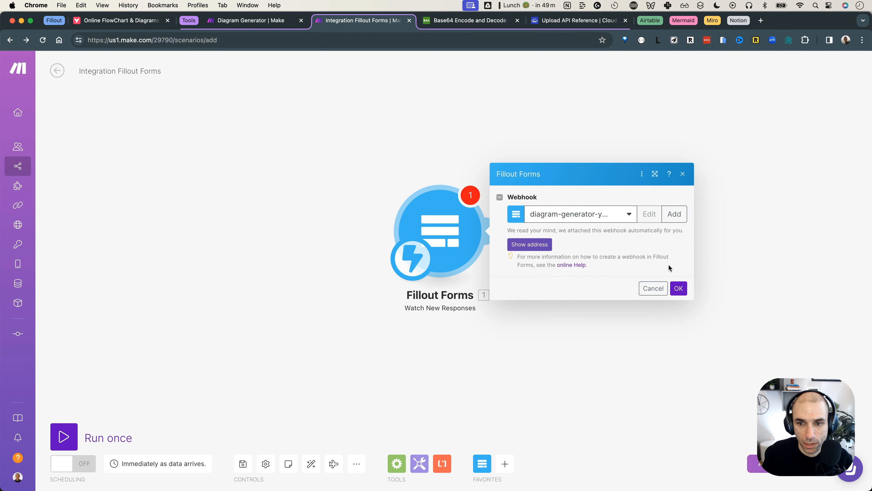
{"action": "left_click", "coordinate": [679, 288]}
Reopen the Diagram Generator form for a new response, then return to the scenario canvas
{"action": "left_click", "coordinate": [495, 230]}
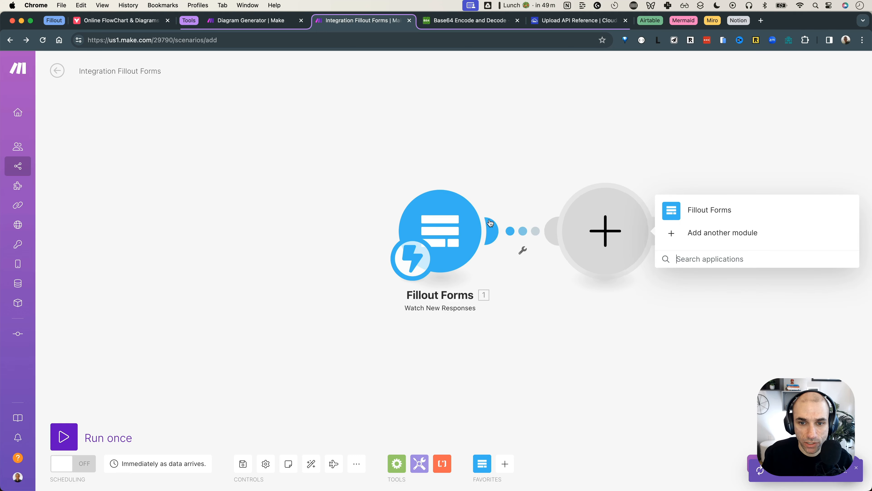
{"action": "left_click", "coordinate": [53, 20]}
{"action": "left_click", "coordinate": [107, 20]}
{"action": "left_click", "coordinate": [444, 224]}
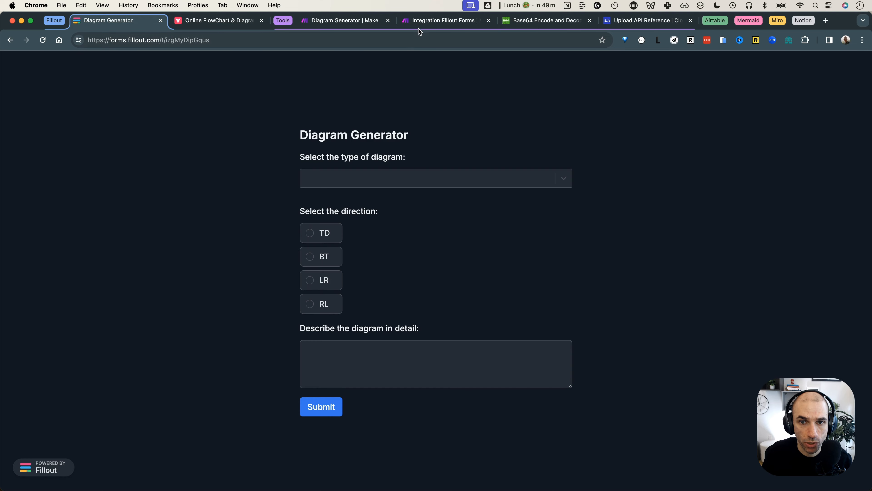
{"action": "left_click", "coordinate": [443, 21]}
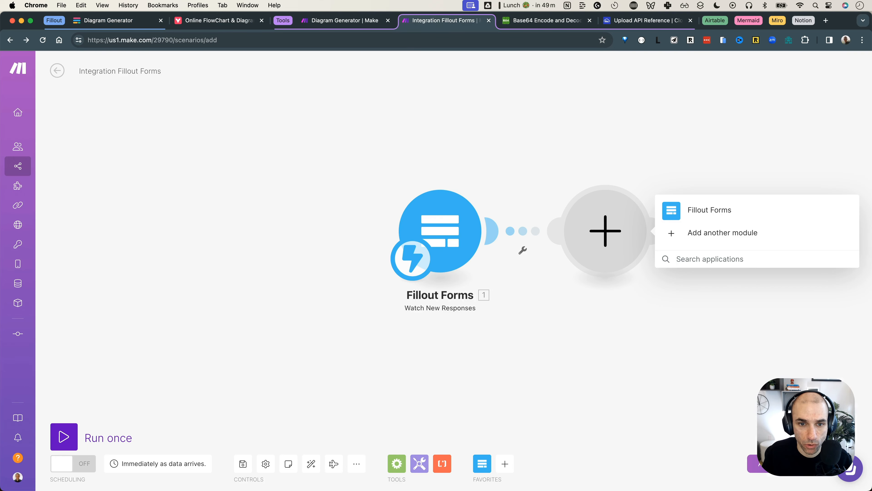
{"action": "left_click_drag", "start_coordinate": [352, 188], "coordinate": [273, 211]}
{"action": "left_click", "coordinate": [364, 150]}
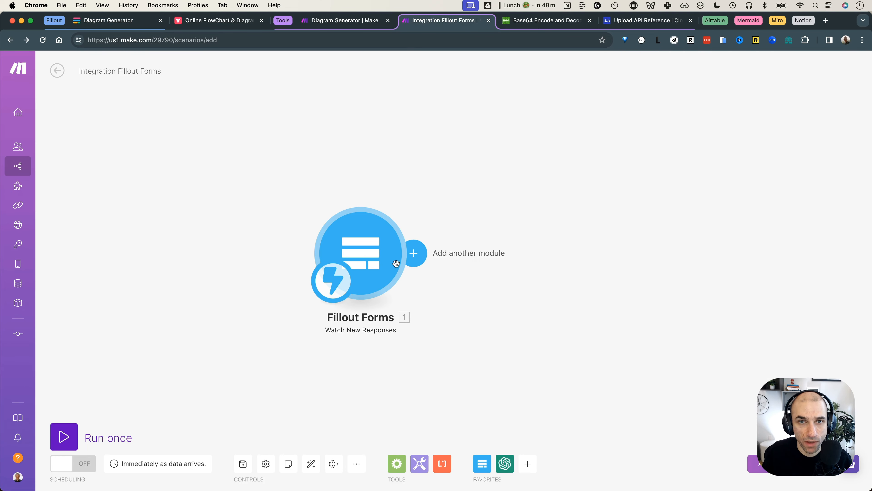
Add an OpenAI Create a Completion module using the gpt-4-turbo-preview model
{"action": "left_click", "coordinate": [414, 253]}
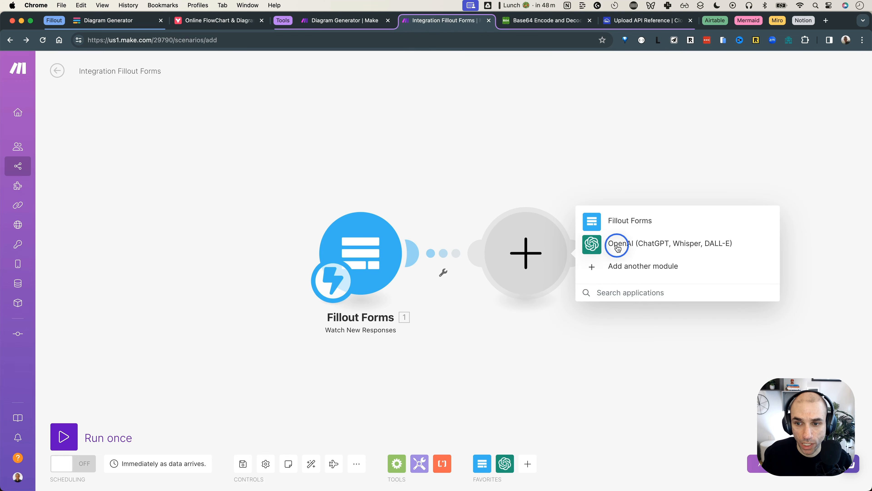
{"action": "left_click", "coordinate": [618, 247]}
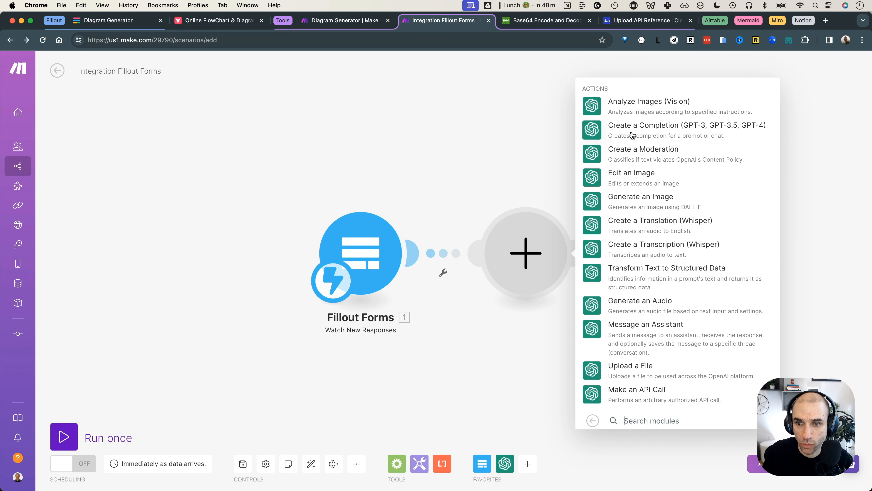
{"action": "left_click", "coordinate": [640, 135]}
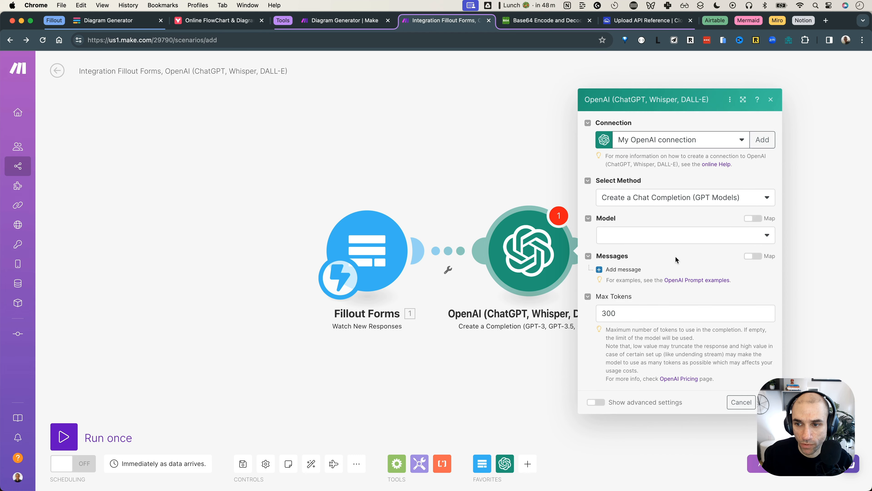
{"action": "left_click", "coordinate": [671, 240]}
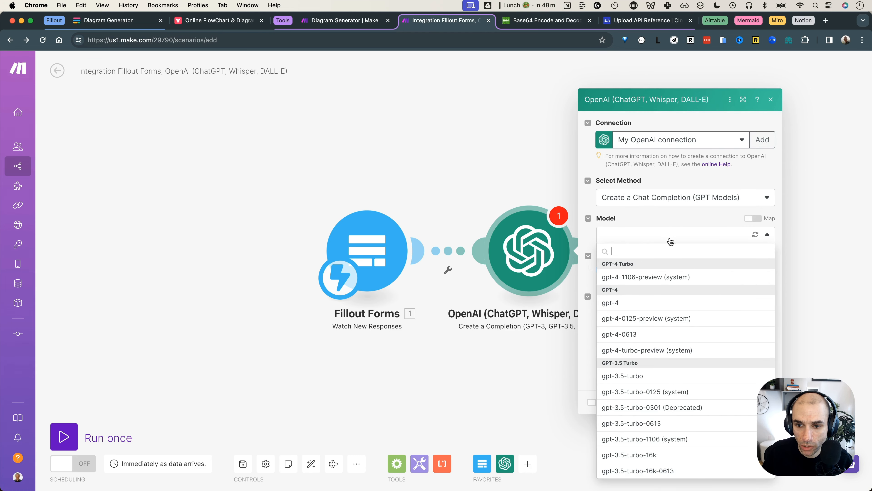
{"action": "left_click", "coordinate": [672, 350]}
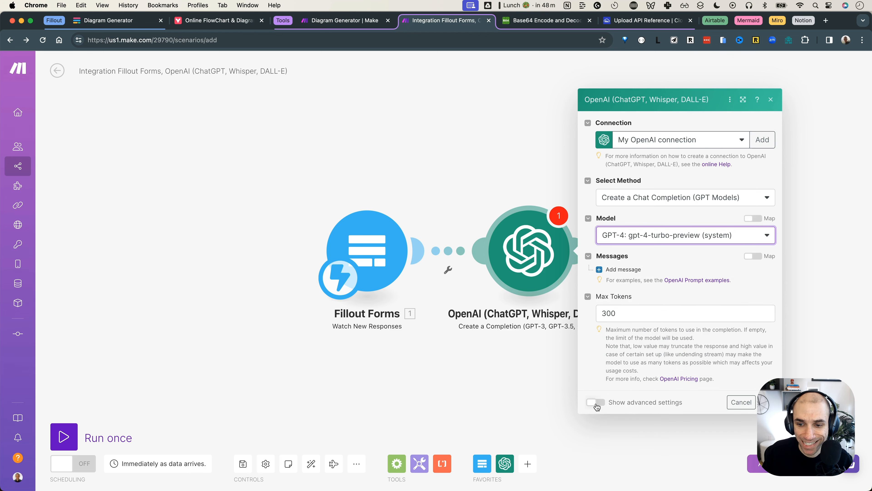
Enable advanced settings and set the response format to JSON Object
{"action": "left_click", "coordinate": [597, 403]}
{"action": "scroll", "coordinate": [629, 356], "scroll_direction": "down", "scroll_amount": 12}
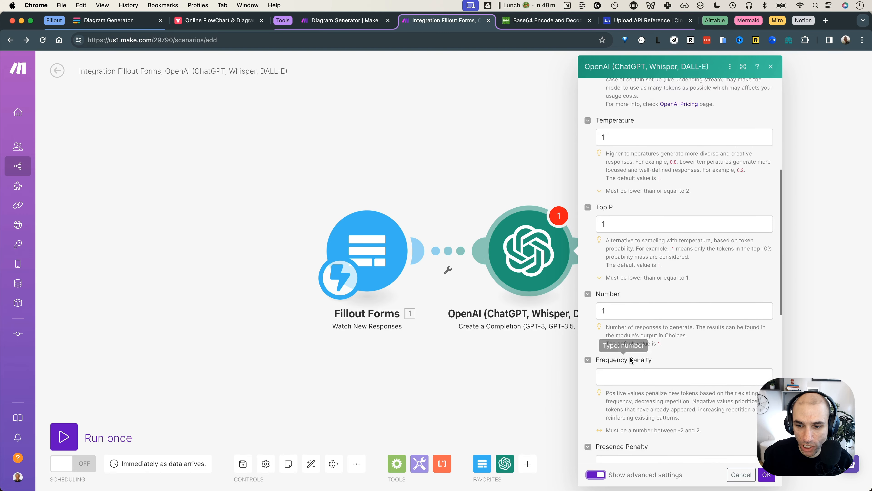
{"action": "scroll", "coordinate": [630, 358], "scroll_direction": "down", "scroll_amount": 6}
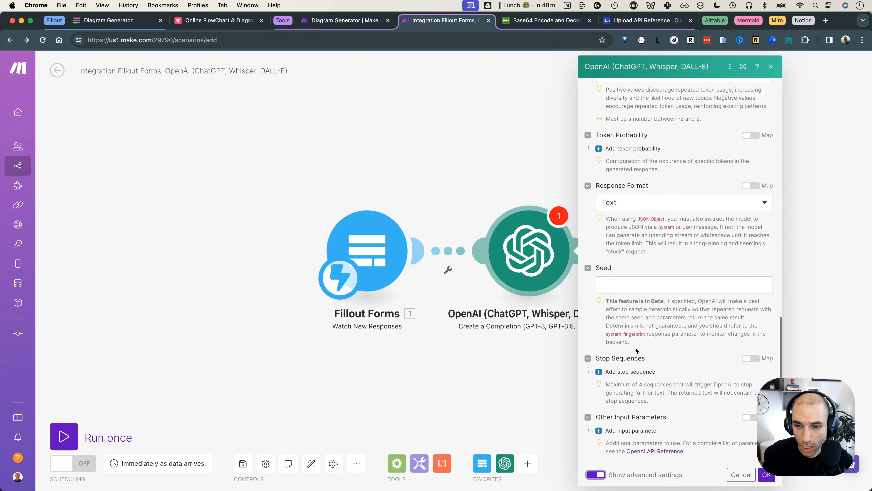
{"action": "scroll", "coordinate": [652, 388], "scroll_direction": "up", "scroll_amount": 3}
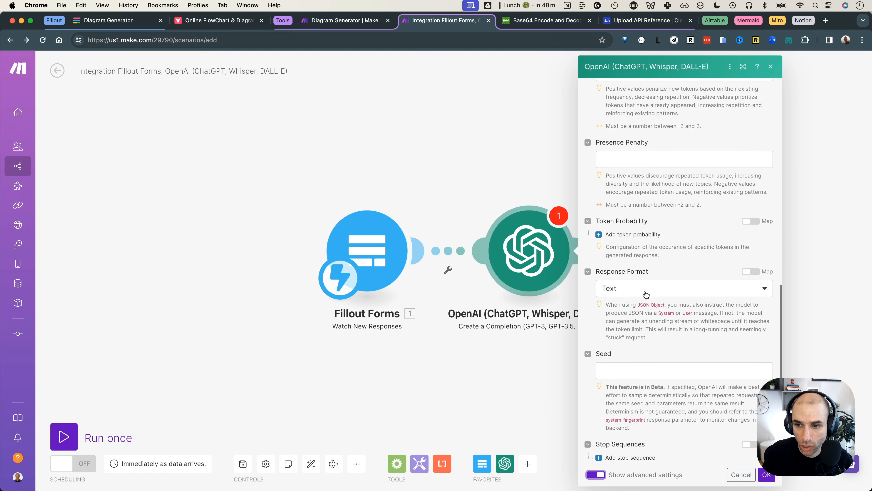
{"action": "left_click", "coordinate": [640, 292]}
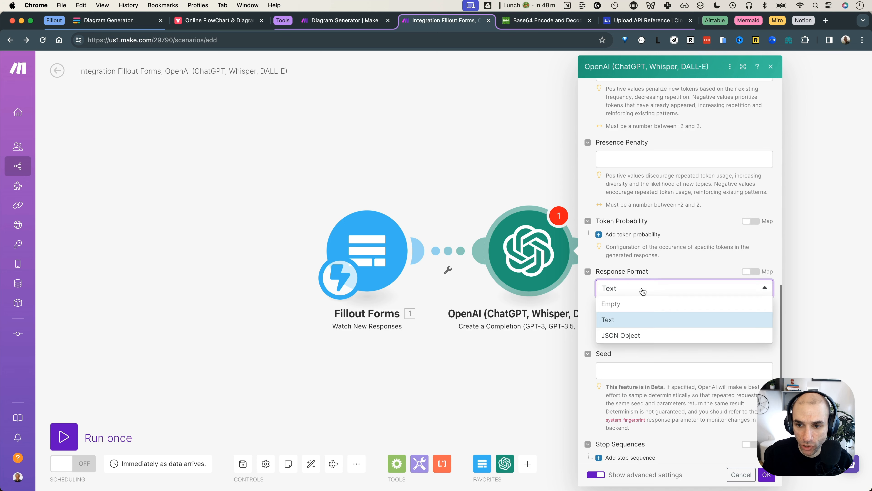
{"action": "left_click", "coordinate": [649, 338]}
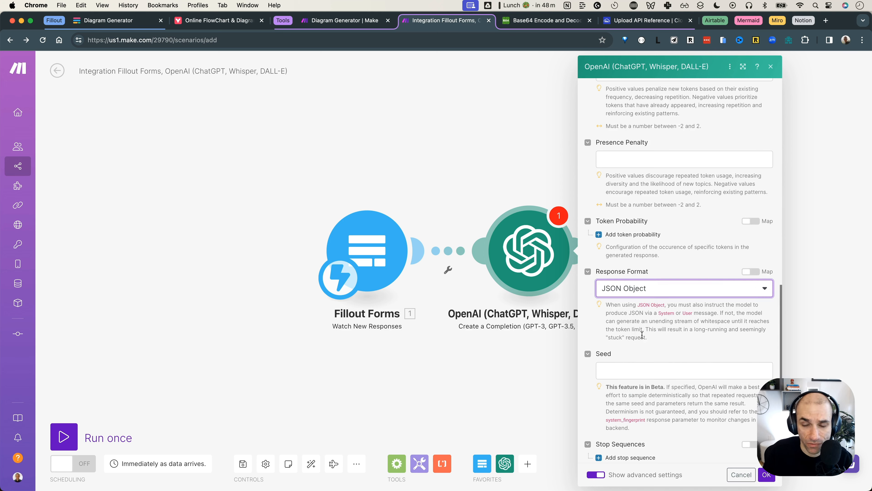
{"action": "scroll", "coordinate": [621, 314], "scroll_direction": "up", "scroll_amount": 15}
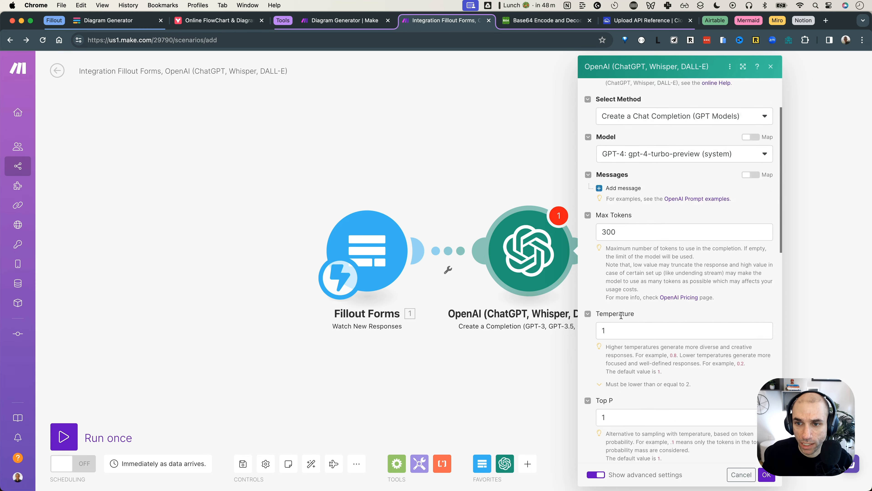
{"action": "scroll", "coordinate": [650, 246], "scroll_direction": "down", "scroll_amount": 3}
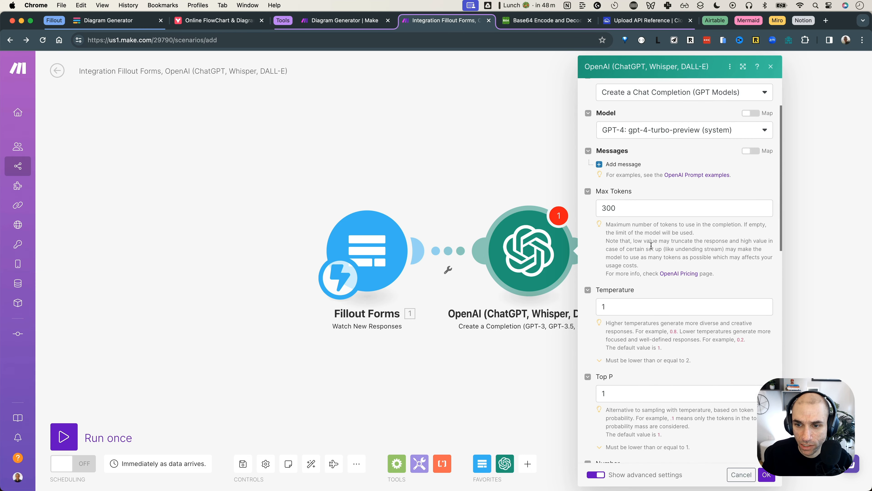
{"action": "left_click", "coordinate": [803, 20]}
Copy the whole prompt text from the Mermaid OpenAI Prompt page
{"action": "left_click", "coordinate": [769, 20]}
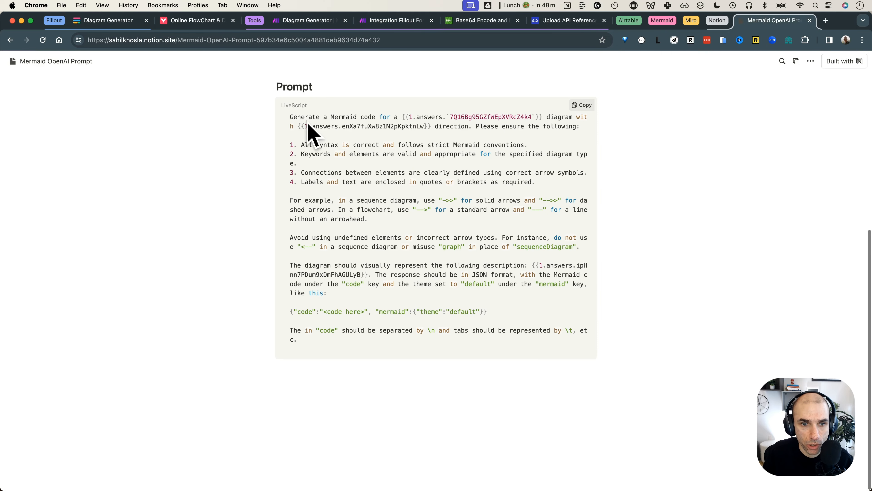
{"action": "left_click_drag", "start_coordinate": [289, 116], "coordinate": [360, 334]}
{"action": "key", "text": "super+c"}
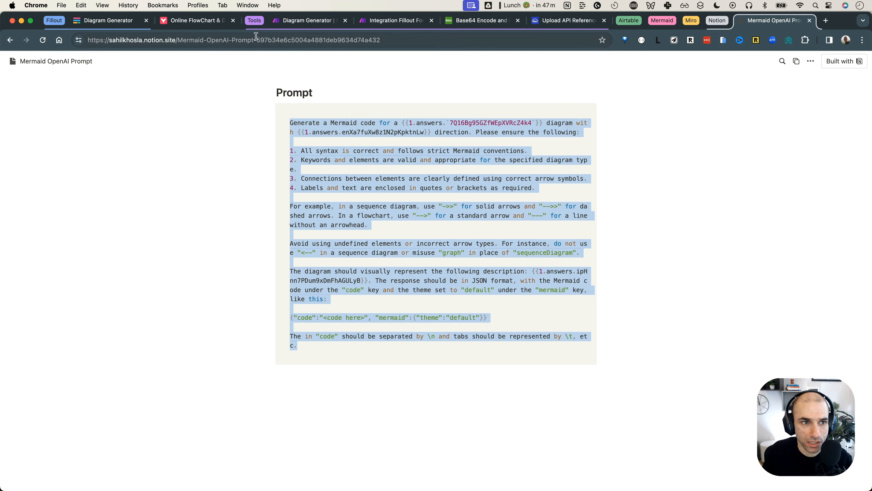
Add an Assistant message to the OpenAI chat completion containing the pasted Mermaid prompt
{"action": "left_click", "coordinate": [396, 25]}
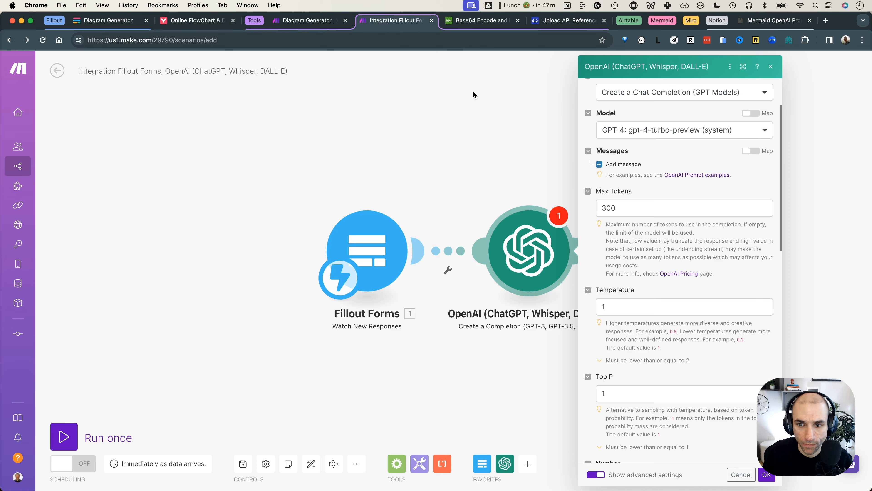
{"action": "scroll", "coordinate": [641, 256], "scroll_direction": "up", "scroll_amount": 3}
{"action": "scroll", "coordinate": [631, 213], "scroll_direction": "down", "scroll_amount": 2}
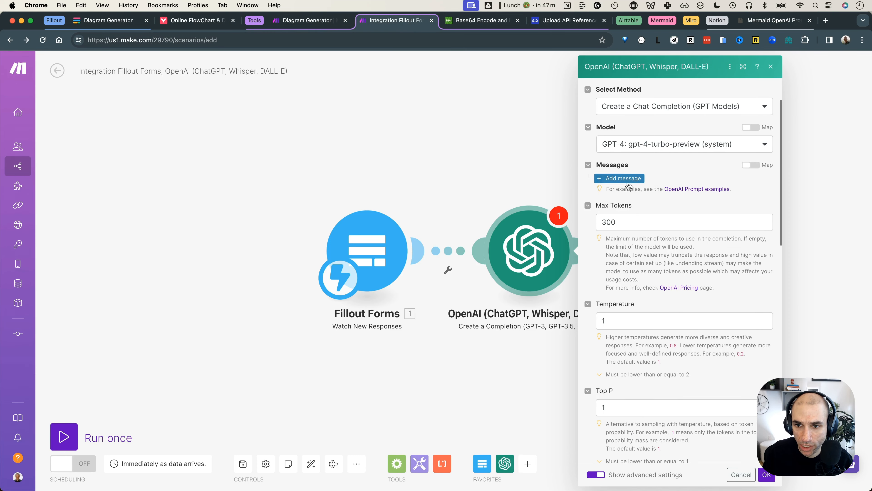
{"action": "left_click", "coordinate": [623, 178]}
{"action": "left_click", "coordinate": [654, 211]}
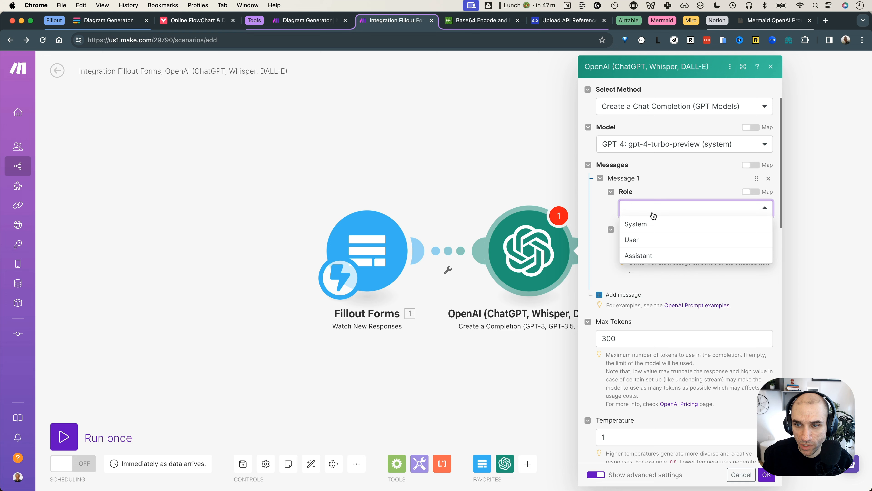
{"action": "left_click", "coordinate": [648, 256]}
{"action": "left_click", "coordinate": [651, 250]}
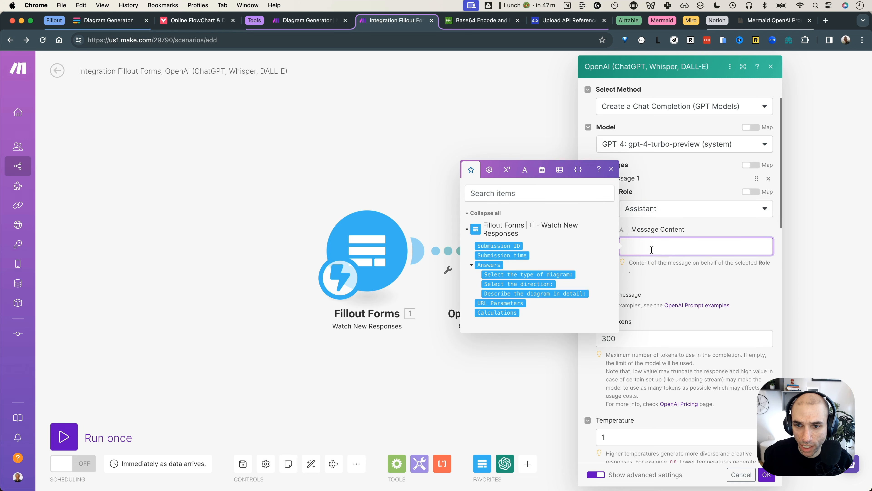
{"action": "key", "text": "super+v"}
Replace the old diagram-type token with the 'Select the type of diagram:' answer after 'for a'
{"action": "scroll", "coordinate": [688, 326], "scroll_direction": "up", "scroll_amount": 5}
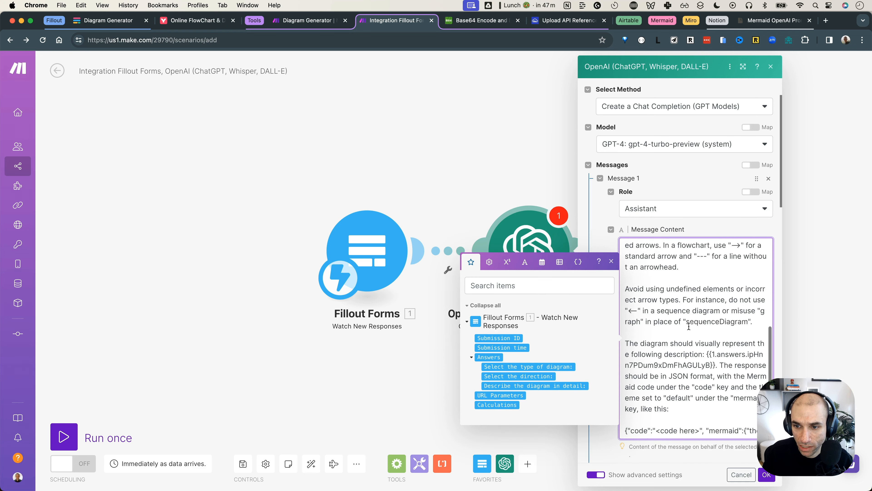
{"action": "scroll", "coordinate": [689, 326], "scroll_direction": "up", "scroll_amount": 5}
{"action": "left_click", "coordinate": [690, 326]}
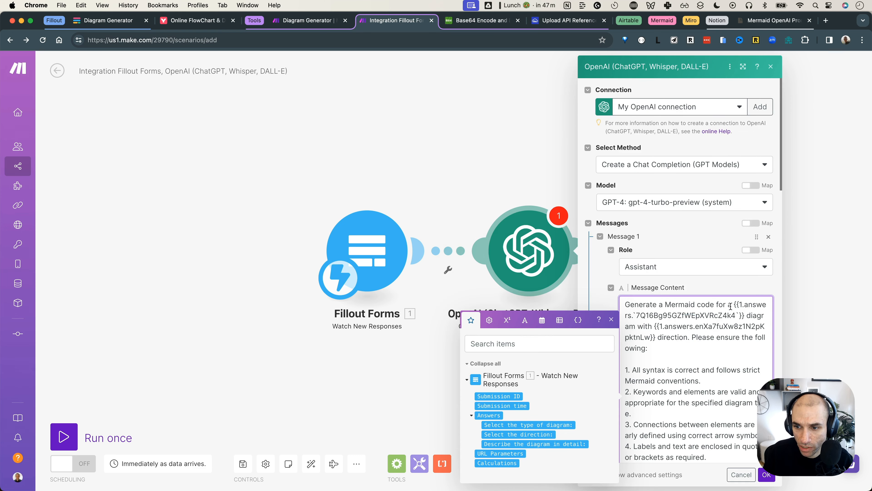
{"action": "left_click_drag", "start_coordinate": [734, 303], "coordinate": [745, 315]}
{"action": "key", "text": "BackSpace"}
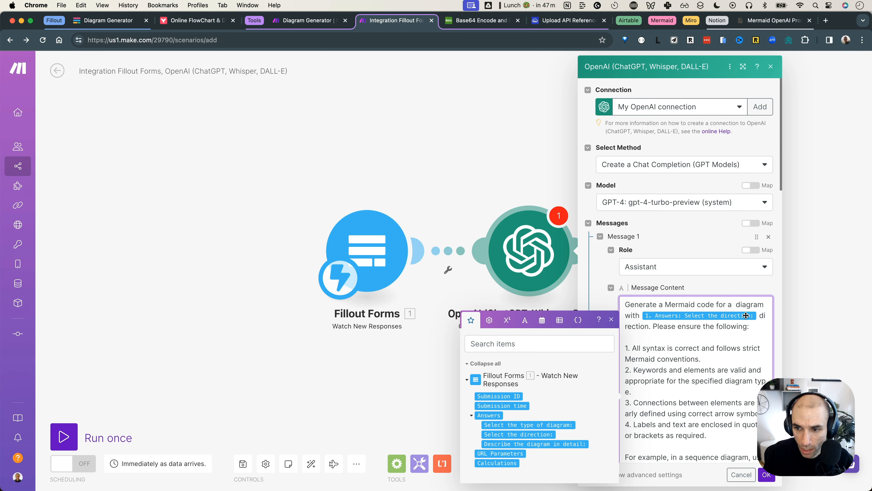
{"action": "left_click_drag", "start_coordinate": [521, 425], "coordinate": [649, 359]}
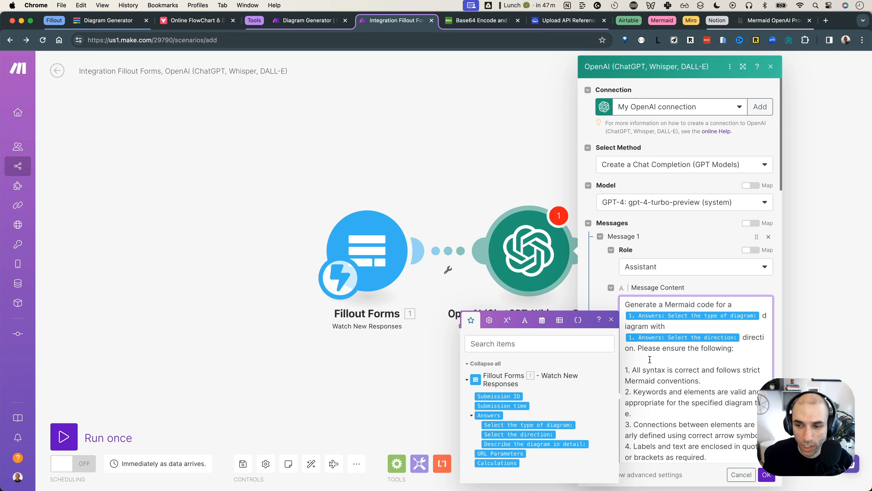
{"action": "left_click", "coordinate": [742, 337]}
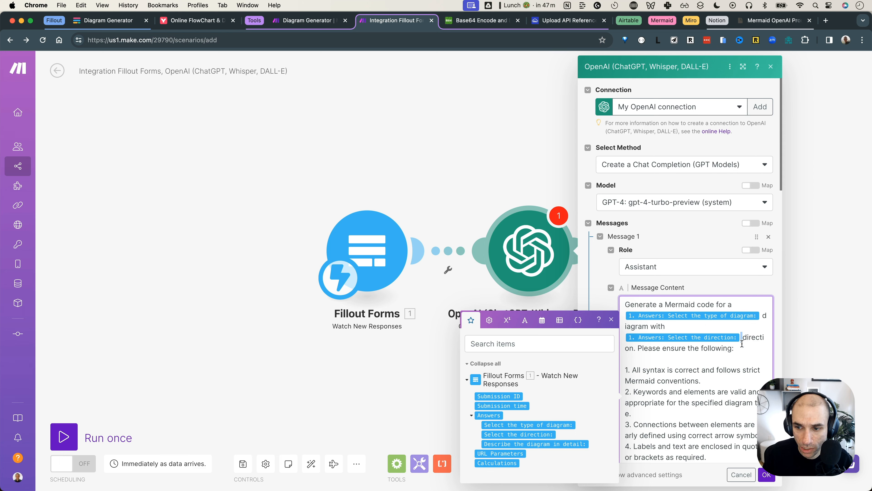
{"action": "key", "text": "BackSpace"}
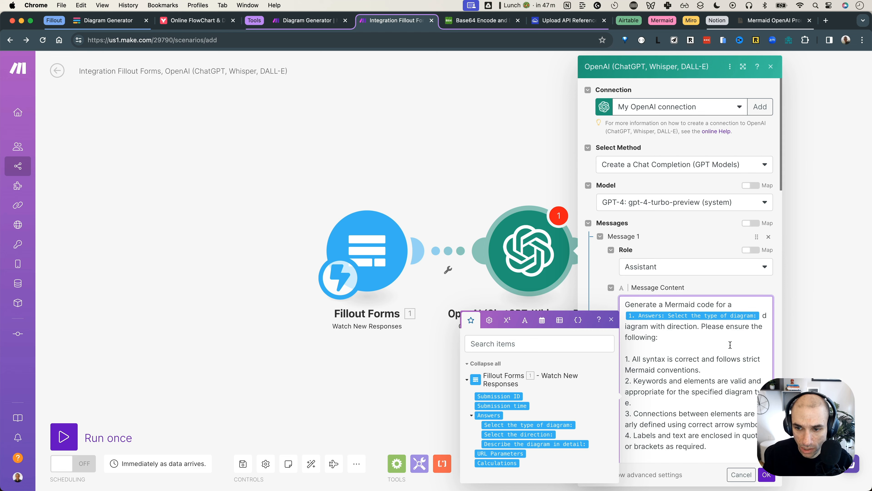
{"action": "key", "text": "super+z"}
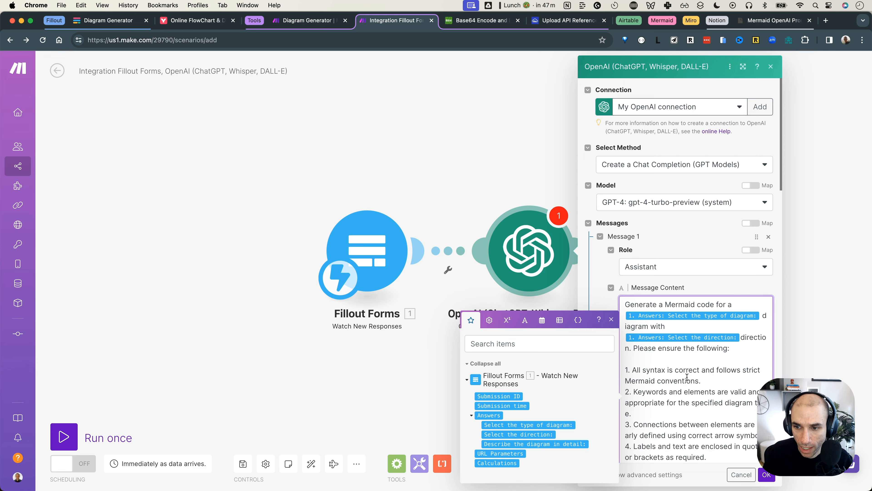
Check the mapped description wording in the prompt and save the OpenAI module's settings
{"action": "scroll", "coordinate": [687, 377], "scroll_direction": "down", "scroll_amount": 10}
{"action": "scroll", "coordinate": [687, 376], "scroll_direction": "down", "scroll_amount": 3}
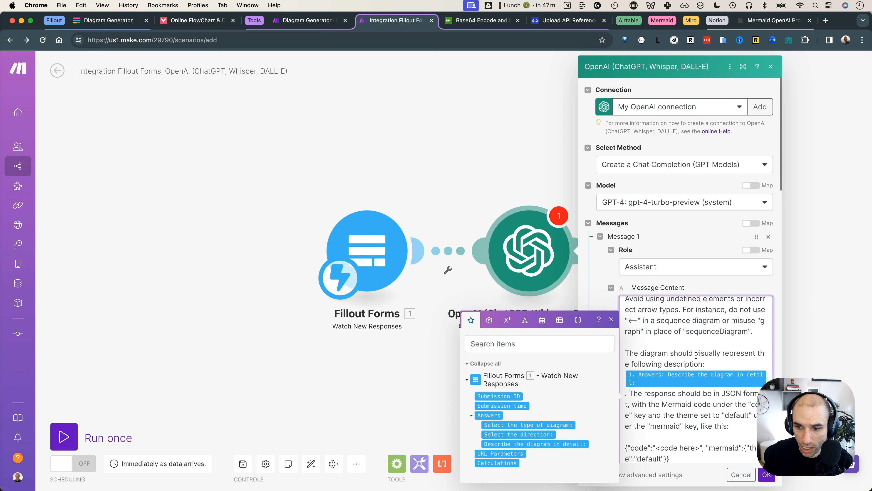
{"action": "double_click", "coordinate": [680, 361]}
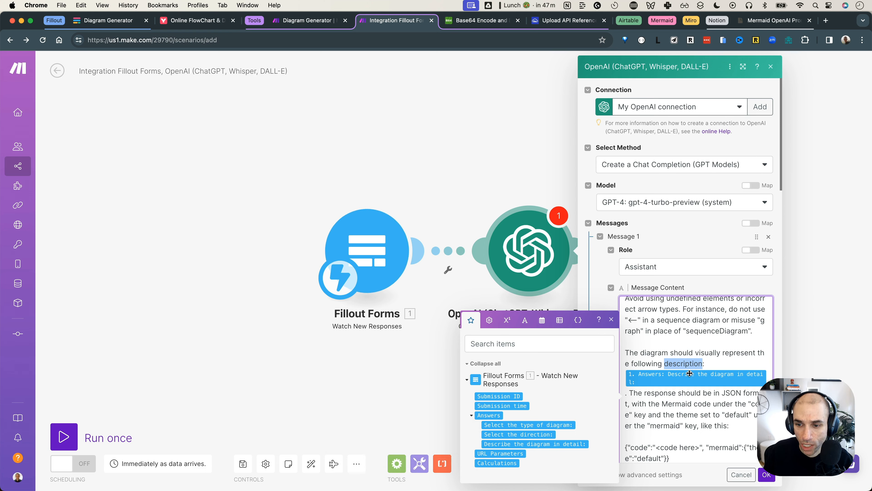
{"action": "left_click", "coordinate": [767, 475]}
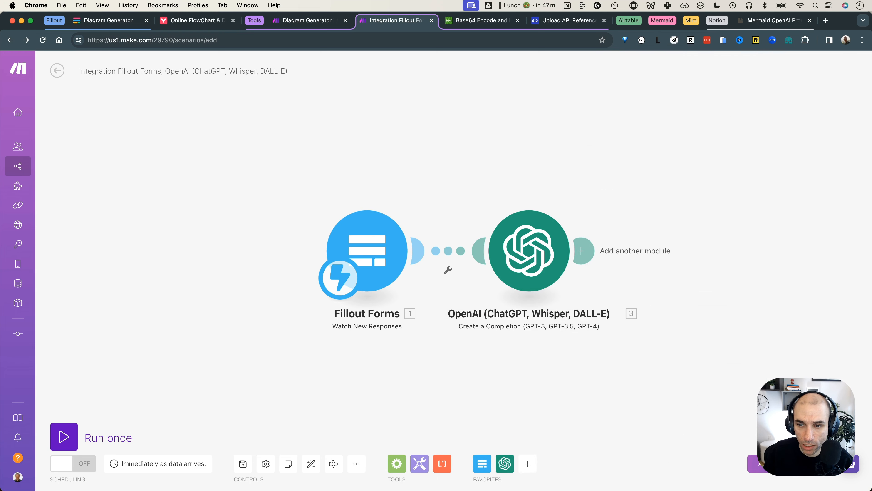
Add an HTTP 'Get a file' module as the next step after OpenAI
{"action": "left_click_drag", "start_coordinate": [613, 352], "coordinate": [467, 333]}
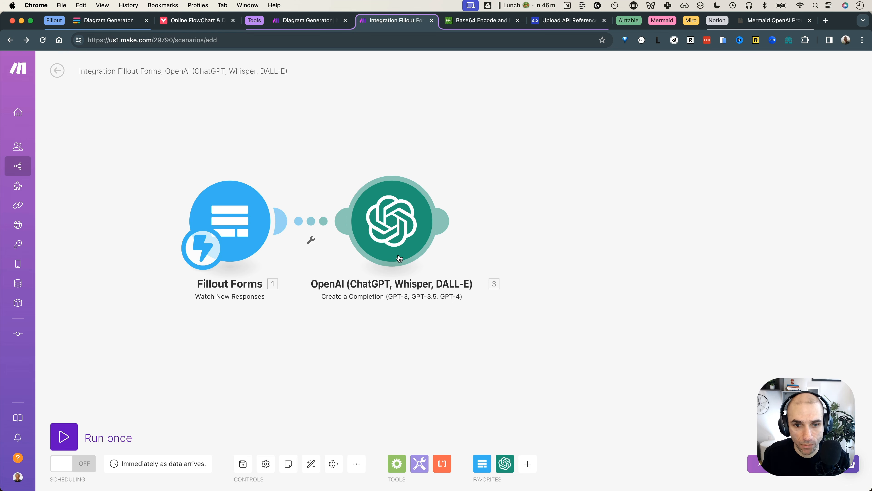
{"action": "left_click", "coordinate": [443, 220]}
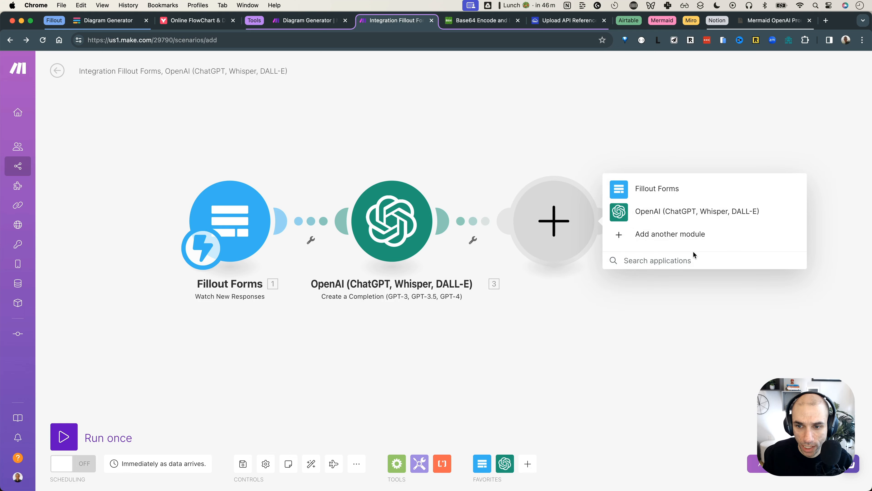
{"action": "type", "text": "http"}
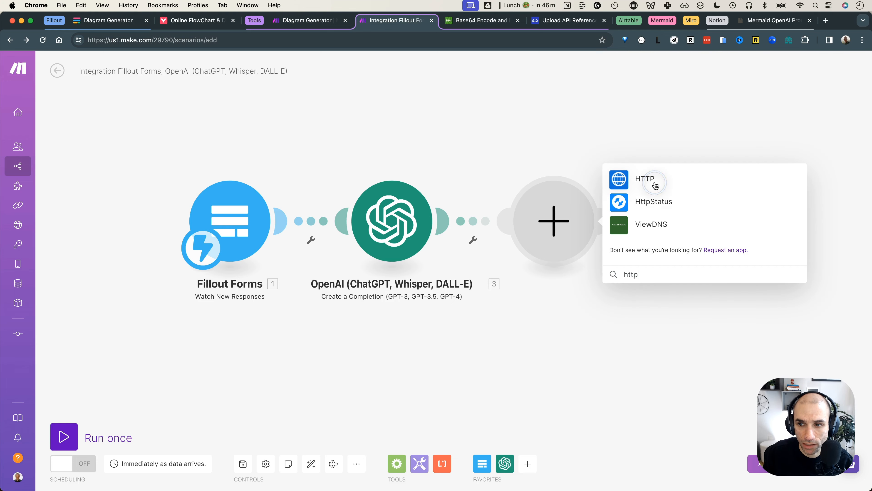
{"action": "left_click", "coordinate": [655, 185]}
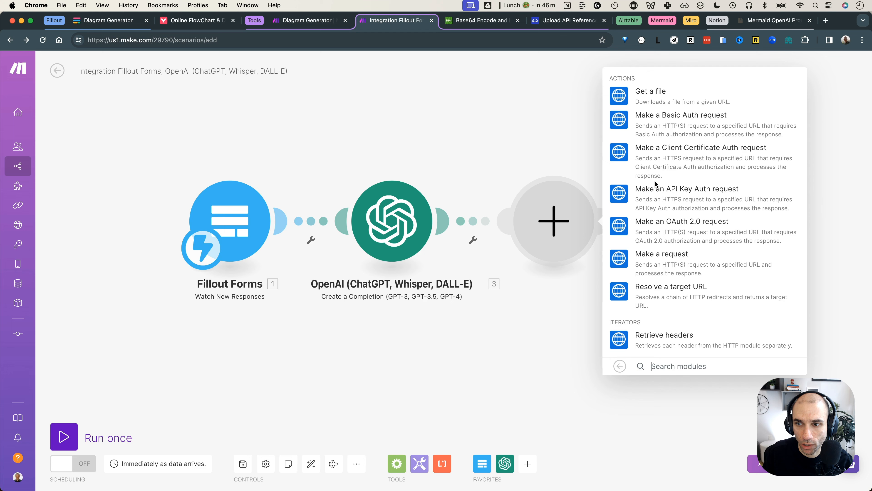
{"action": "left_click", "coordinate": [656, 86]}
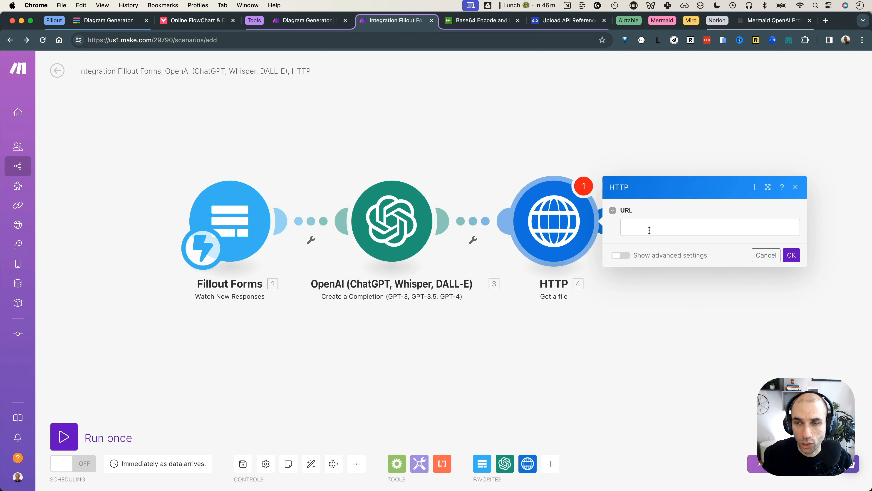
{"action": "left_click", "coordinate": [662, 21]}
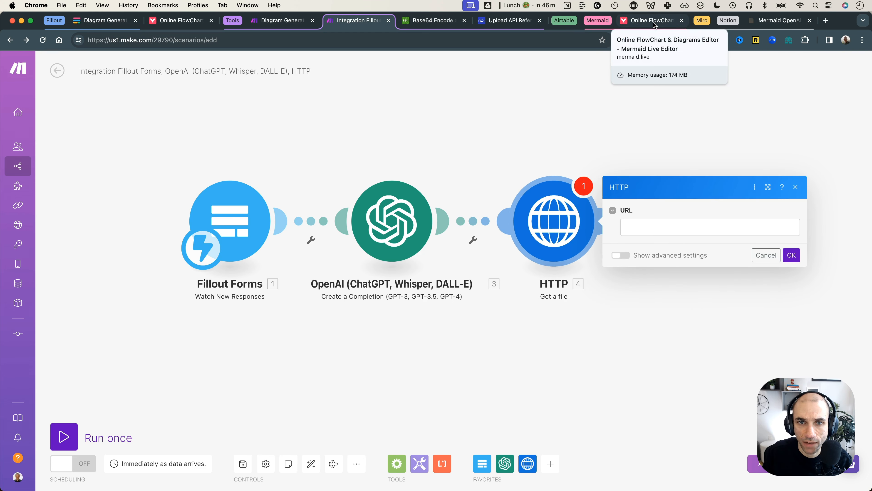
{"action": "left_click", "coordinate": [654, 21]}
{"action": "left_click", "coordinate": [286, 40]}
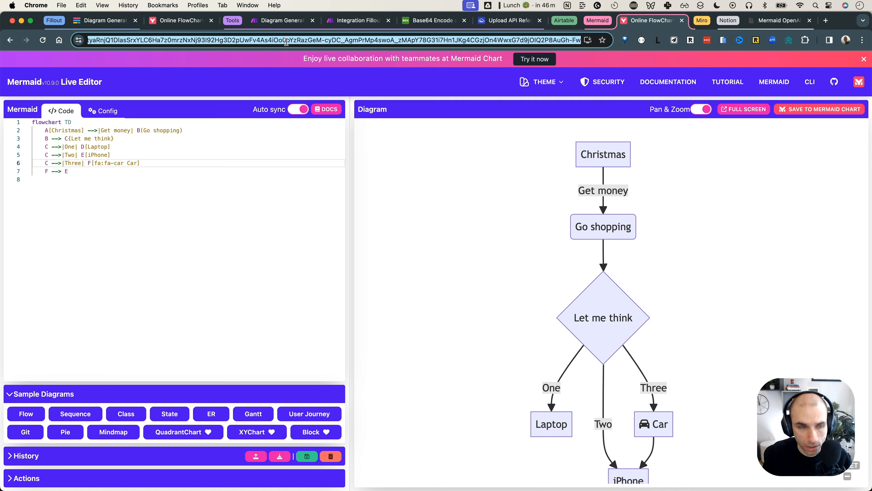
{"action": "type", "text": "mermaid.ink"}
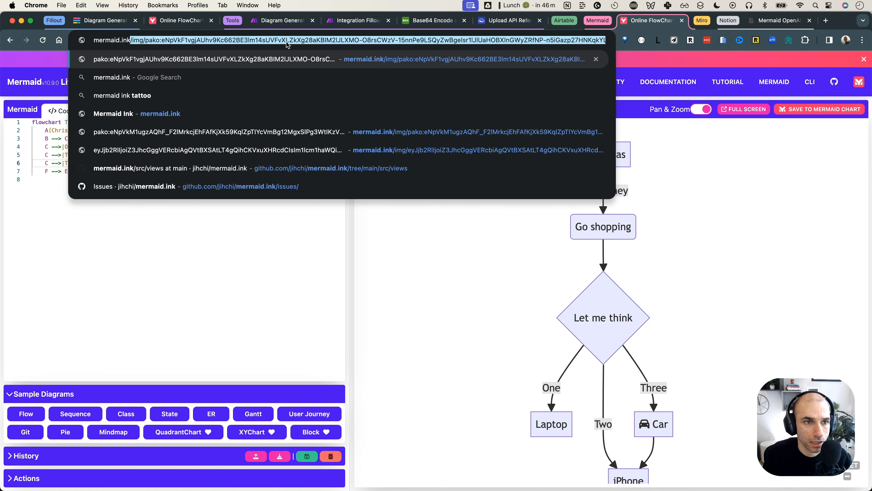
{"action": "key", "text": "Right"}
{"action": "key", "text": "Home"}
{"action": "key", "text": "shift+alt+Right"}
{"action": "key", "text": "shift+alt+Right"}
{"action": "key", "text": "shift+alt+Right"}
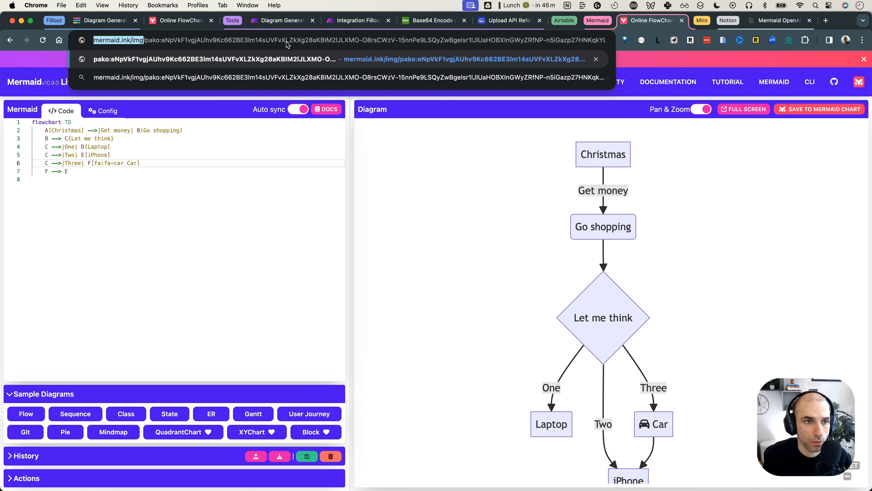
{"action": "key", "text": "shift+alt+Left"}
{"action": "key", "text": "super+c"}
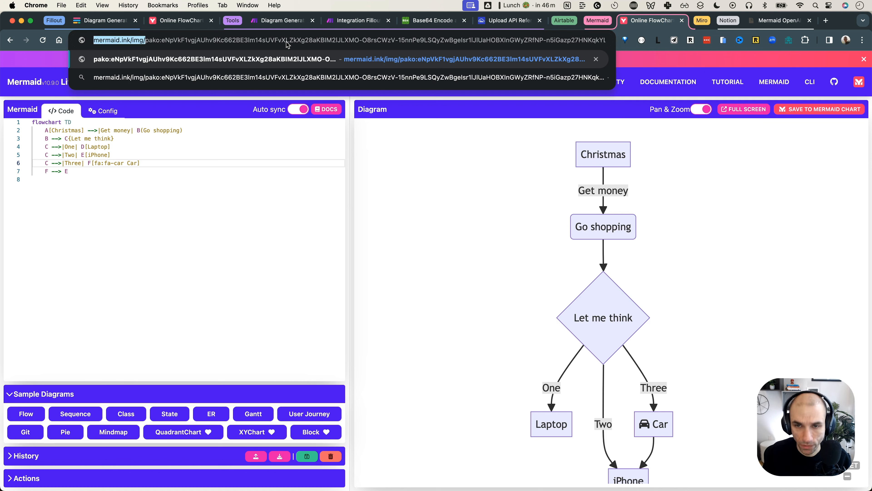
{"action": "left_click", "coordinate": [349, 23]}
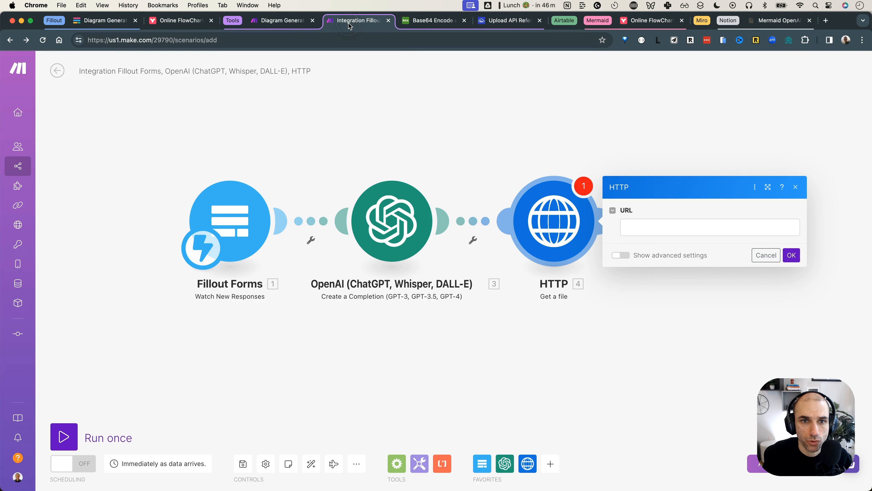
{"action": "left_click", "coordinate": [635, 224]}
{"action": "key", "text": "super+v"}
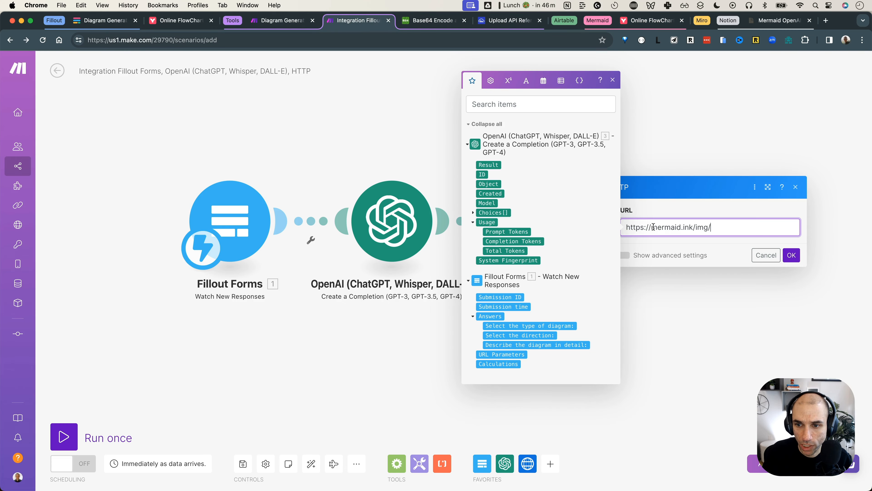
{"action": "left_click", "coordinate": [703, 227]}
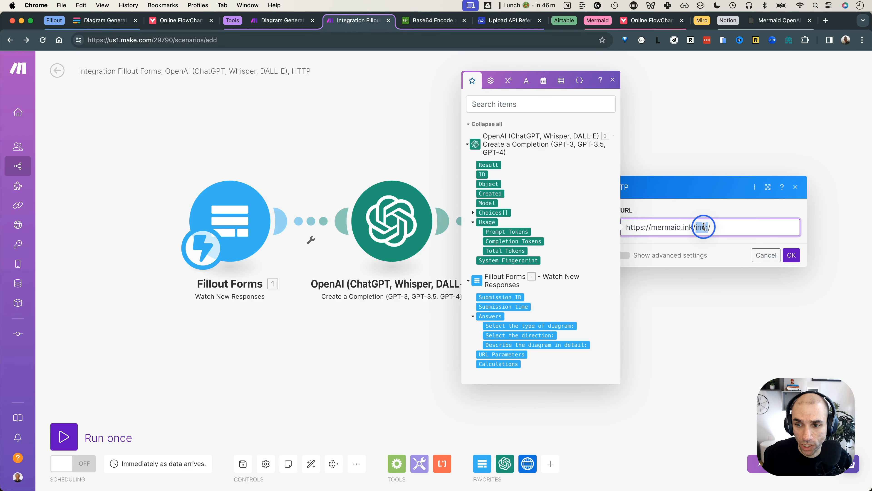
{"action": "left_click", "coordinate": [720, 226]}
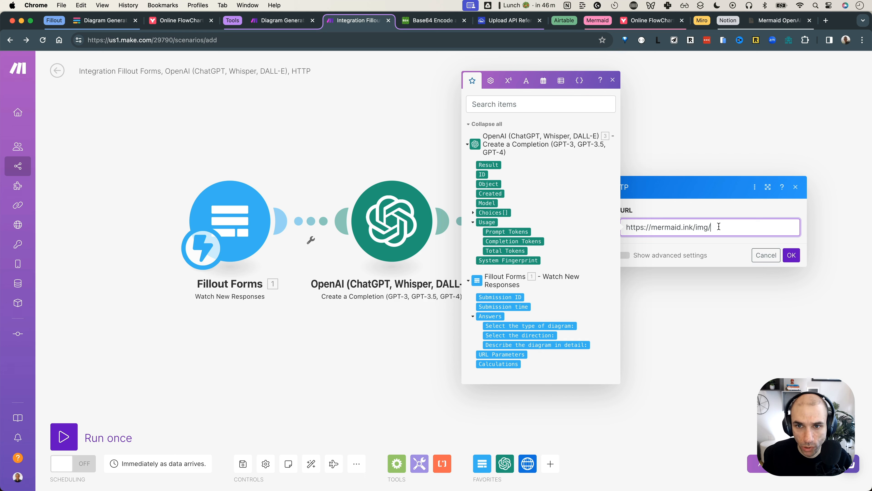
{"action": "left_click", "coordinate": [526, 80]}
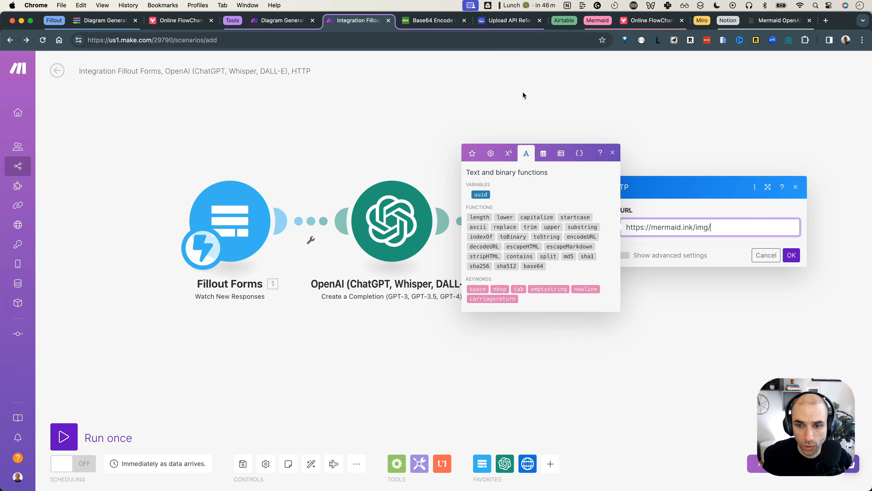
{"action": "left_click", "coordinate": [538, 263]}
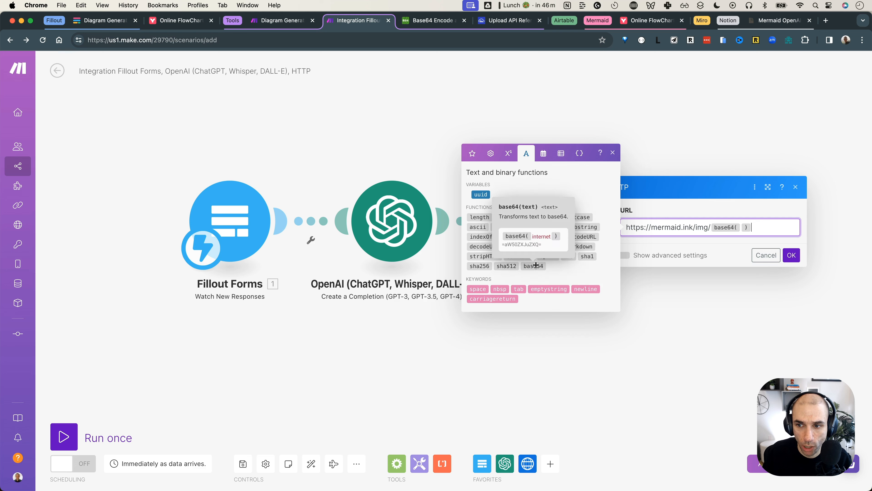
{"action": "left_click", "coordinate": [740, 227]}
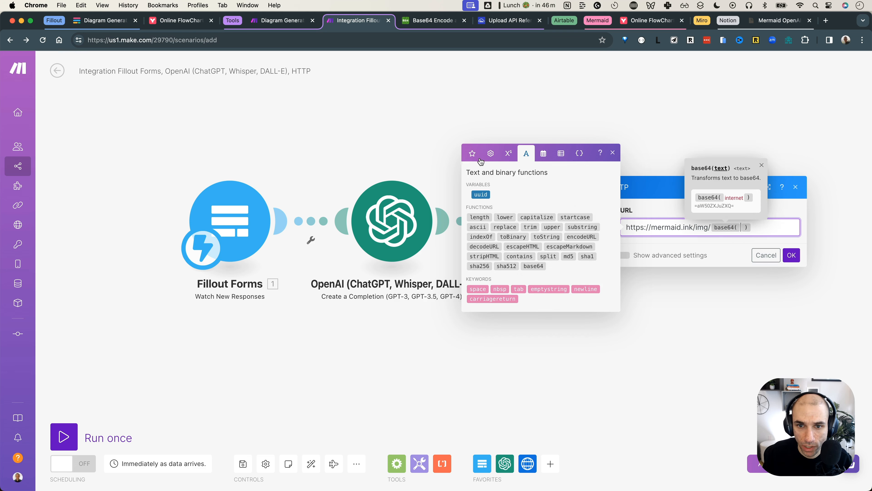
{"action": "left_click", "coordinate": [473, 154]}
{"action": "left_click", "coordinate": [488, 164]}
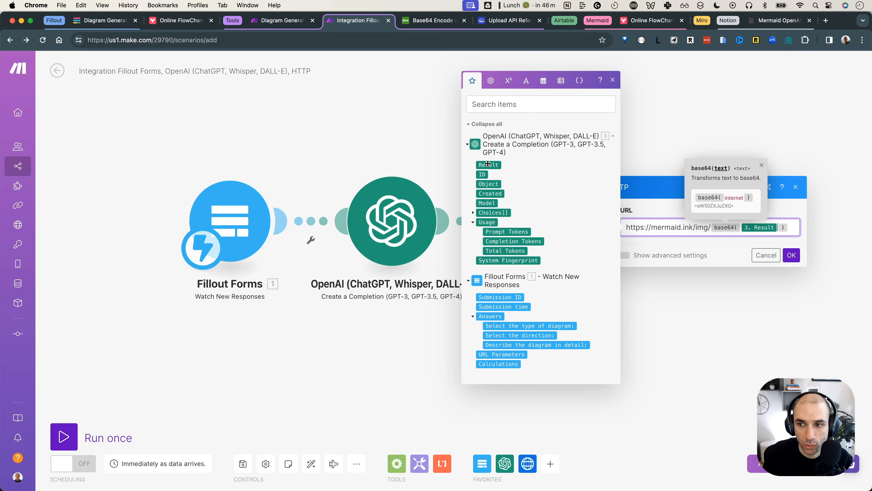
{"action": "left_click", "coordinate": [791, 254]}
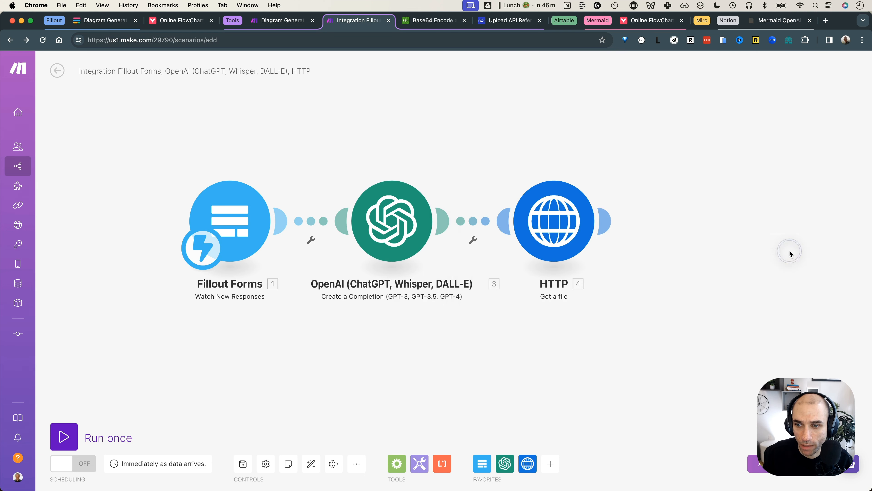
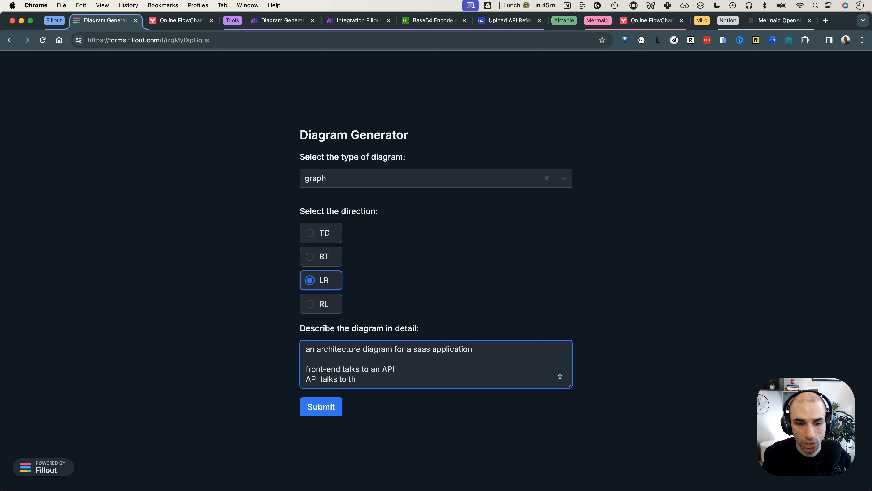
Finish the description with lines 'front-end talks to API 2' and 'API 2 talks to a payment micro-service'
{"action": "key", "text": "BackSpace"}
{"action": "key", "text": "BackSpace"}
{"action": "key", "text": "BackSpace"}
{"action": "type", "text": "abase"}
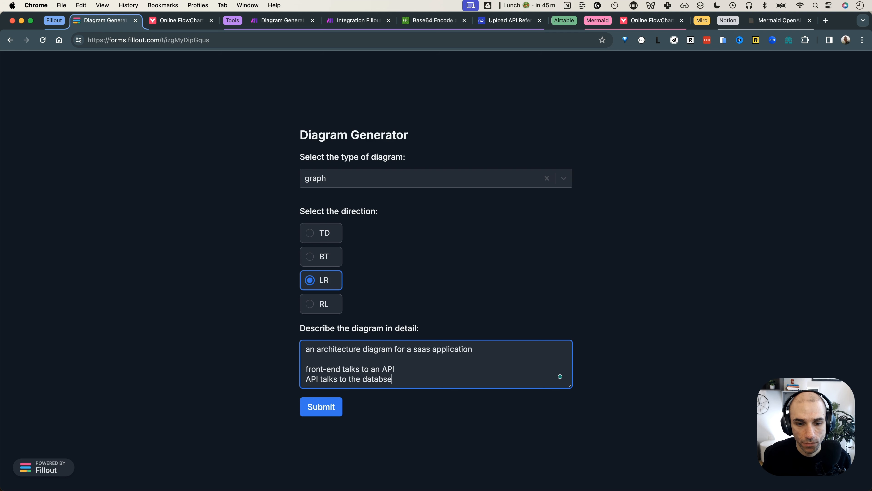
{"action": "key", "text": "Return"}
{"action": "type", "text": "front-end talk"}
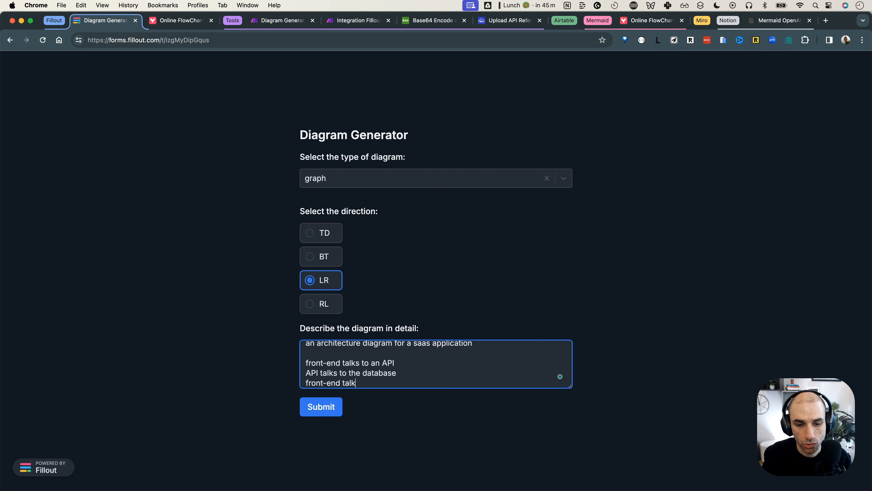
{"action": "type", "text": "s to API 2"}
{"action": "key", "text": "Return"}
{"action": "type", "text": "API"}
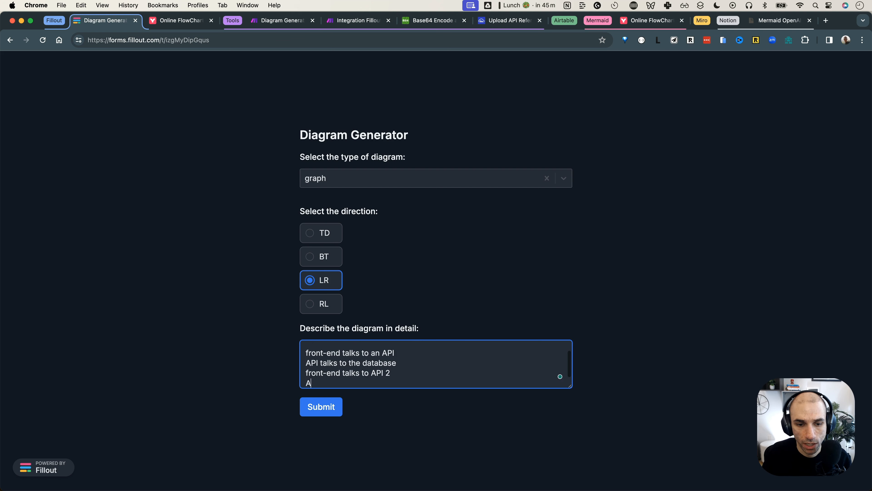
{"action": "type", "text": " 2 is"}
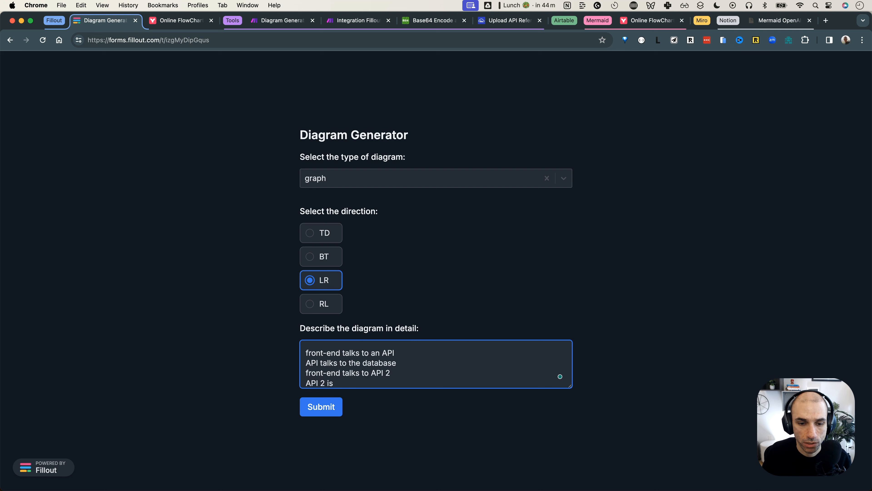
{"action": "key", "text": "BackSpace"}
{"action": "key", "text": "BackSpace"}
{"action": "type", "text": "talks to"}
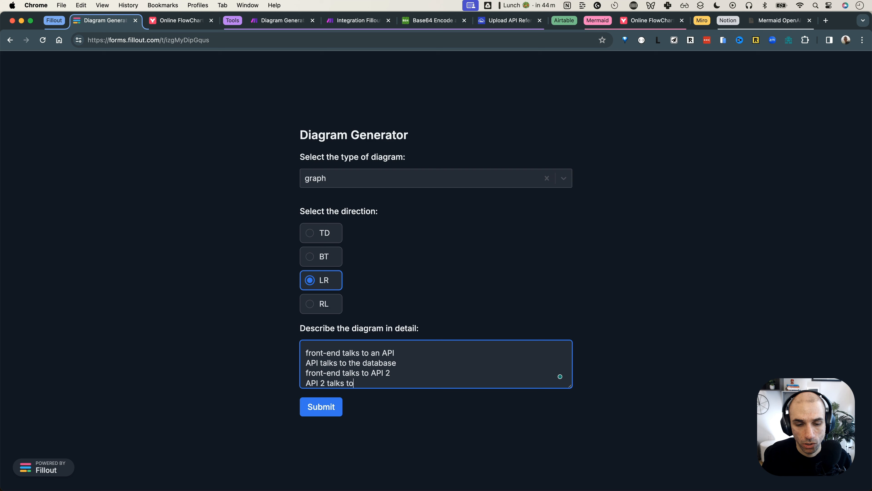
{"action": "type", "text": "a payment micro-service"}
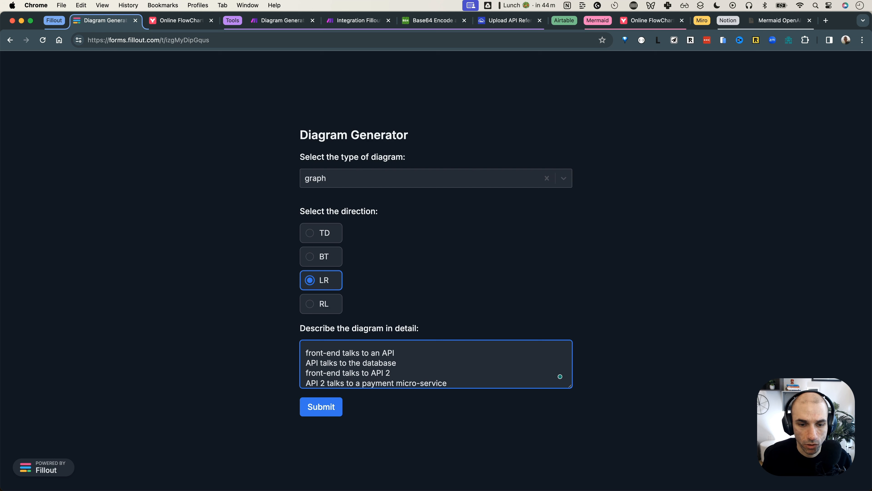
Submit the Diagram Generator form and return to the Make scenario
{"action": "left_click", "coordinate": [329, 412]}
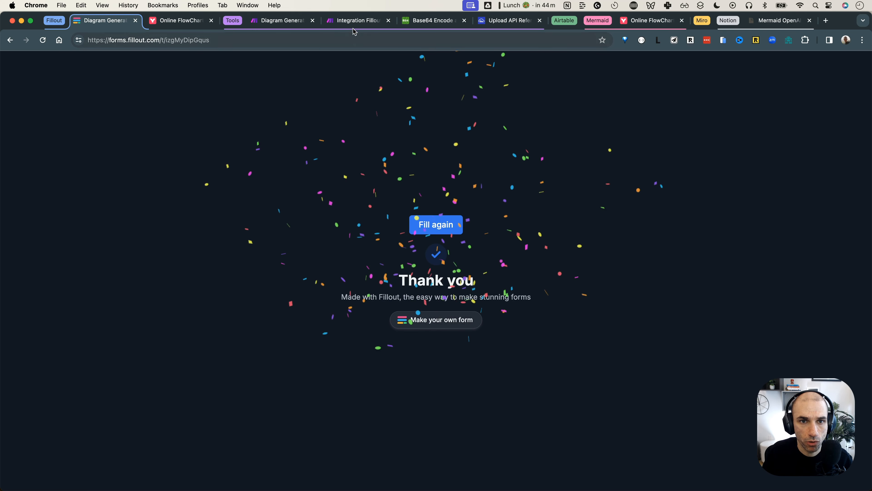
{"action": "left_click", "coordinate": [355, 21]}
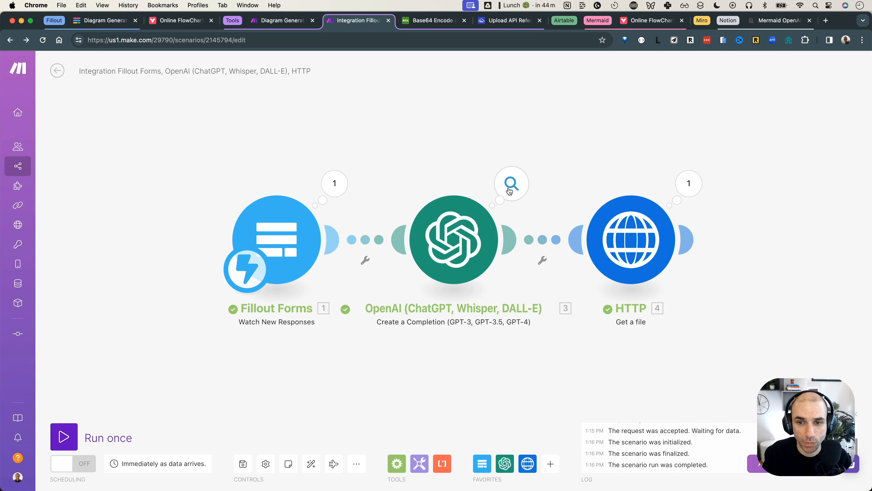
Inspect the OpenAI module's generated 'graph LR' Mermaid Result and check the HTTP URL settings
{"action": "left_click", "coordinate": [510, 189]}
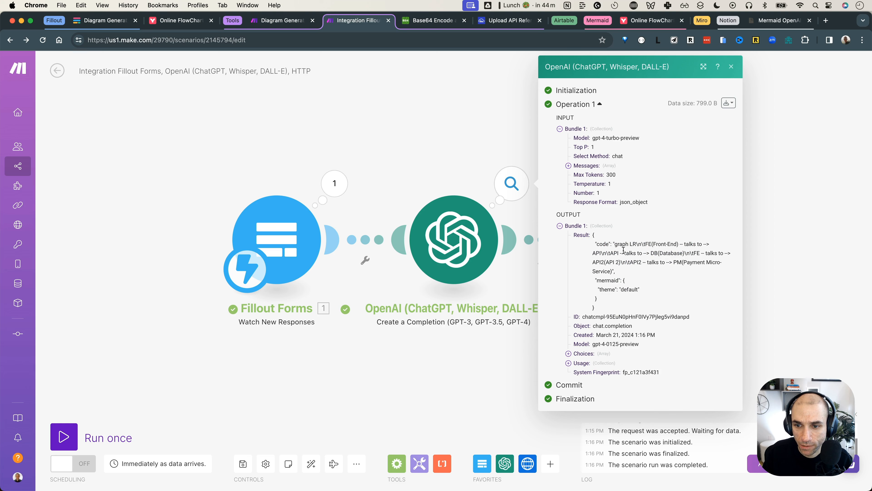
{"action": "left_click_drag", "start_coordinate": [595, 238], "coordinate": [613, 304]}
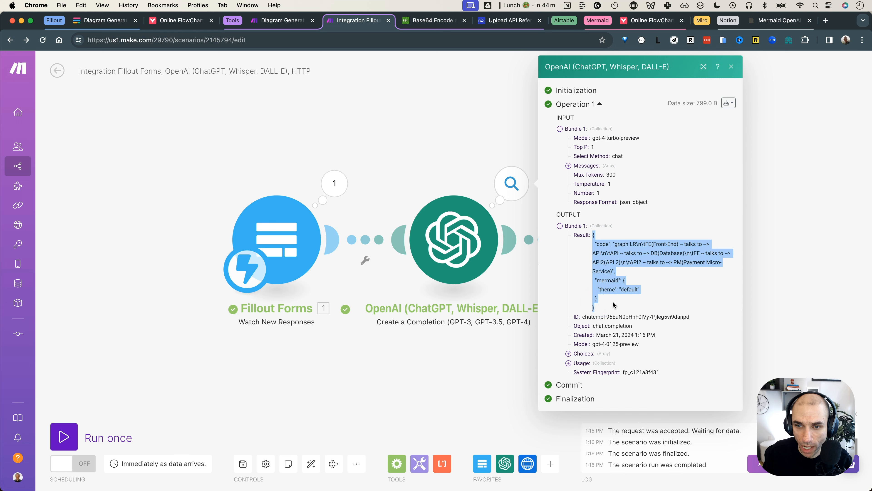
{"action": "left_click", "coordinate": [631, 270]}
{"action": "double_click", "coordinate": [622, 246]}
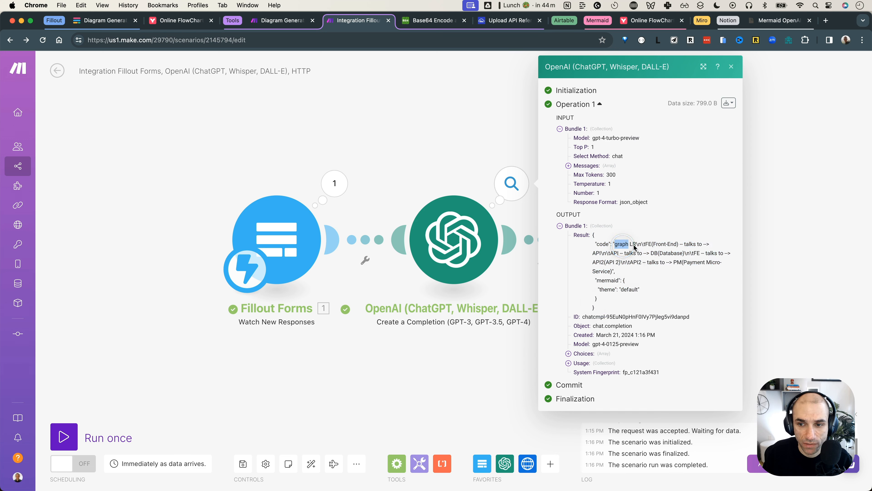
{"action": "double_click", "coordinate": [634, 246]}
{"action": "left_click_drag", "start_coordinate": [642, 245], "coordinate": [620, 277]}
{"action": "left_click", "coordinate": [765, 253]}
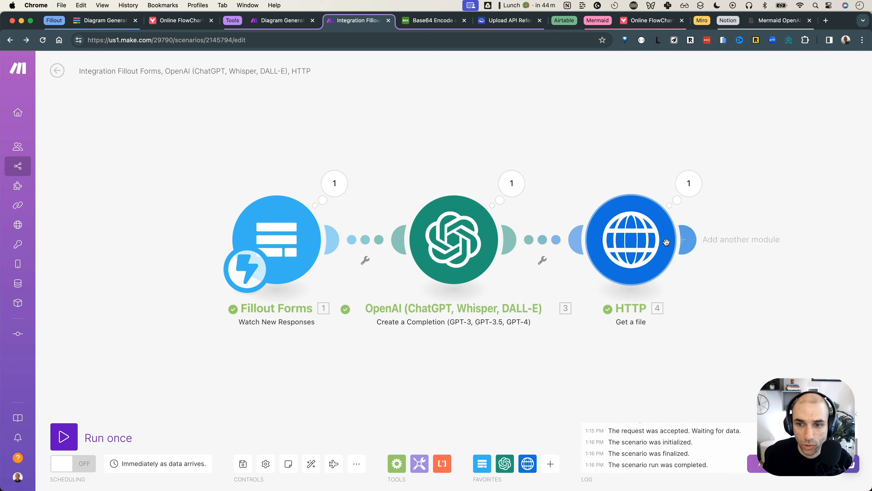
{"action": "left_click", "coordinate": [674, 243]}
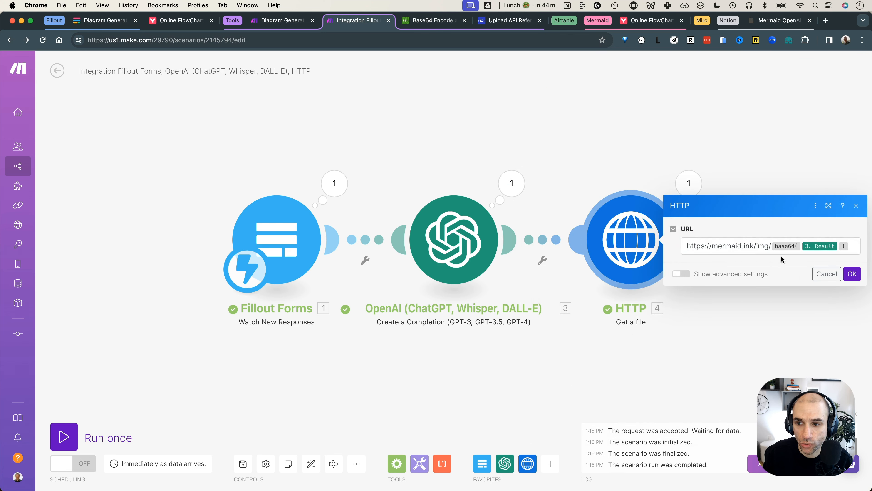
{"action": "left_click", "coordinate": [749, 178]}
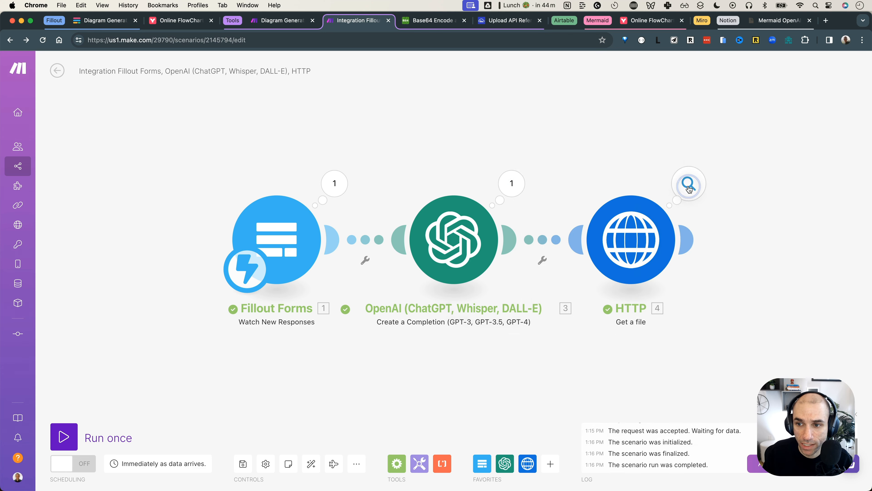
Copy the full mermaid.ink image URL from the HTTP module's input bundle content
{"action": "left_click", "coordinate": [689, 189]}
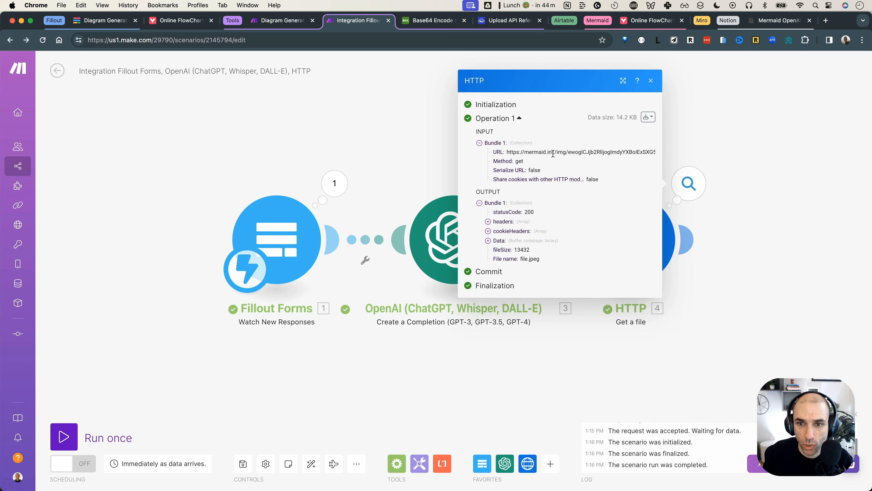
{"action": "left_click", "coordinate": [647, 117]}
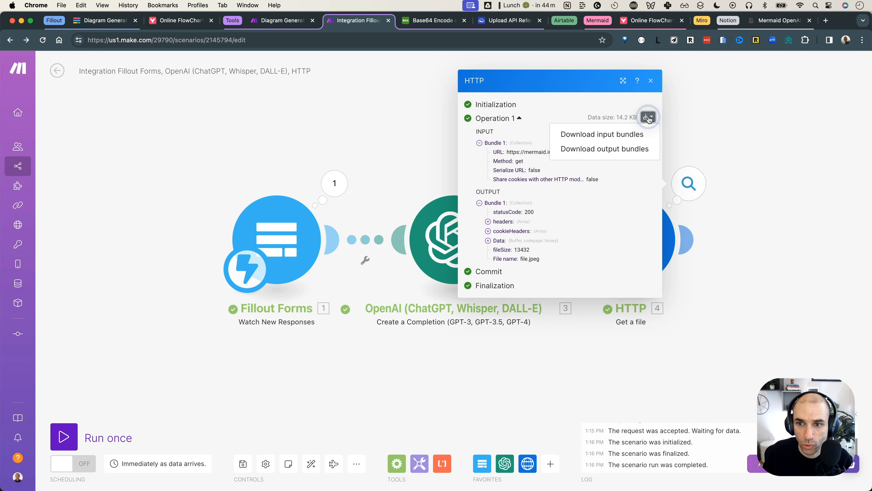
{"action": "left_click", "coordinate": [628, 138]}
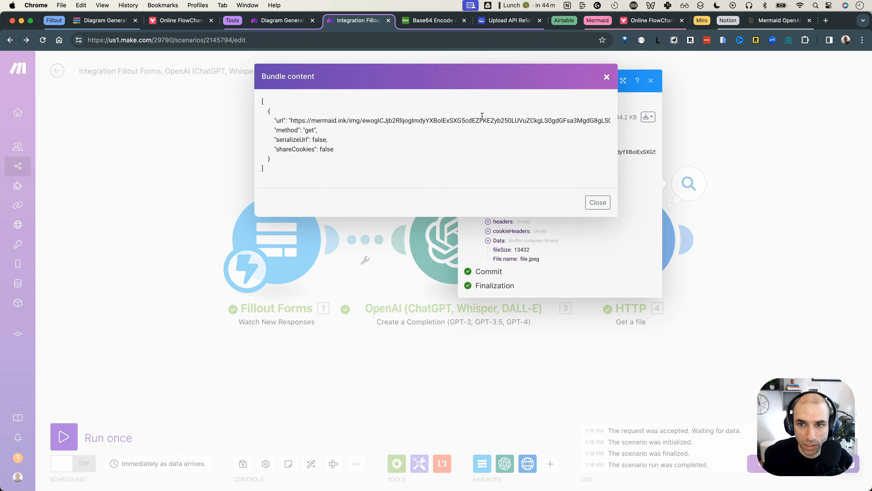
{"action": "left_click_drag", "start_coordinate": [290, 120], "coordinate": [607, 122]}
{"action": "left_click", "coordinate": [732, 131]}
{"action": "key", "text": "super+t"}
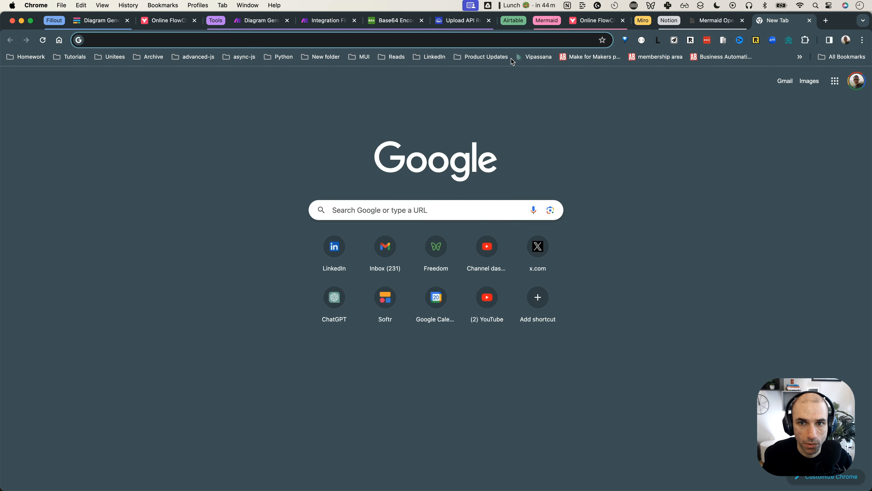
Load the copied mermaid.ink URL in a new tab to view the rendered Front-End/API flowchart
{"action": "key", "text": "super+v"}
{"action": "key", "text": "Return"}
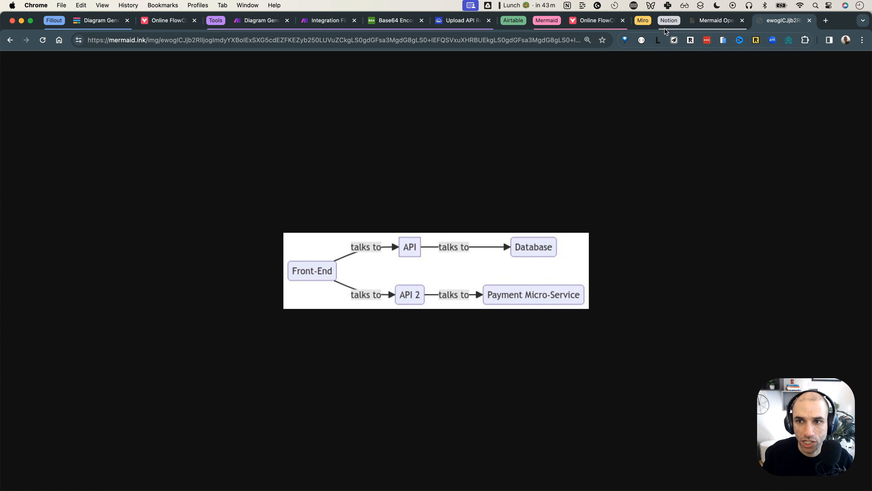
{"action": "left_click", "coordinate": [666, 21]}
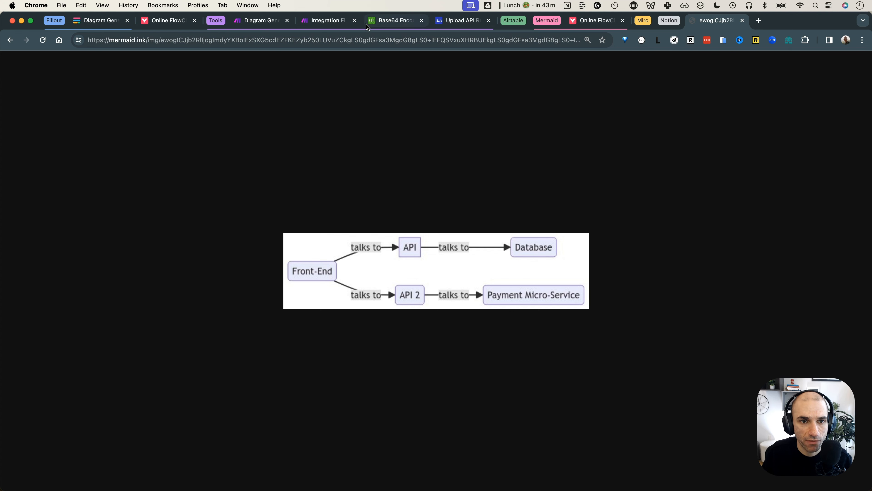
{"action": "left_click", "coordinate": [314, 24]}
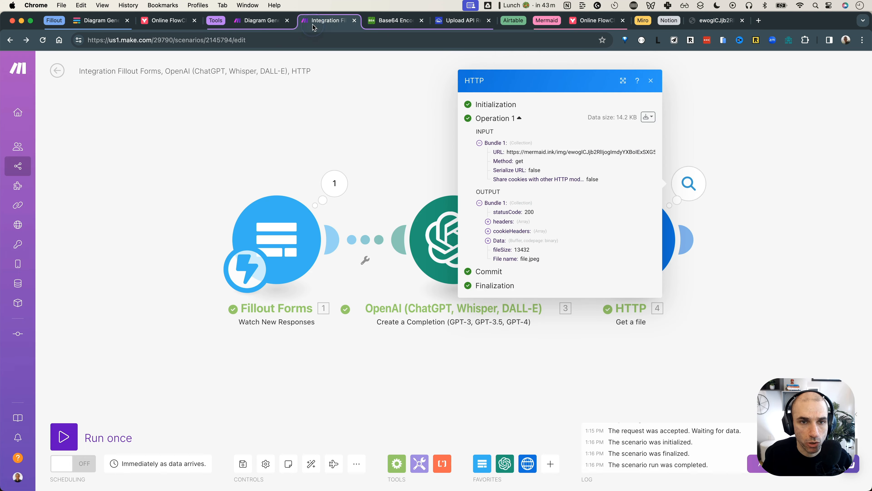
Add a Cloudinary Upload a Resource module after HTTP, using Base64 Encoded Data URI file type
{"action": "left_click", "coordinate": [650, 80]}
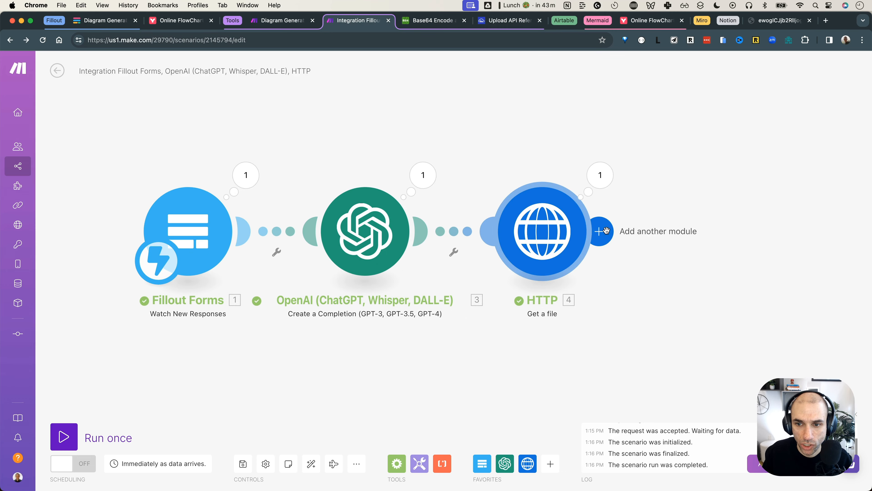
{"action": "left_click", "coordinate": [606, 231]}
{"action": "type", "text": "cloudinary"}
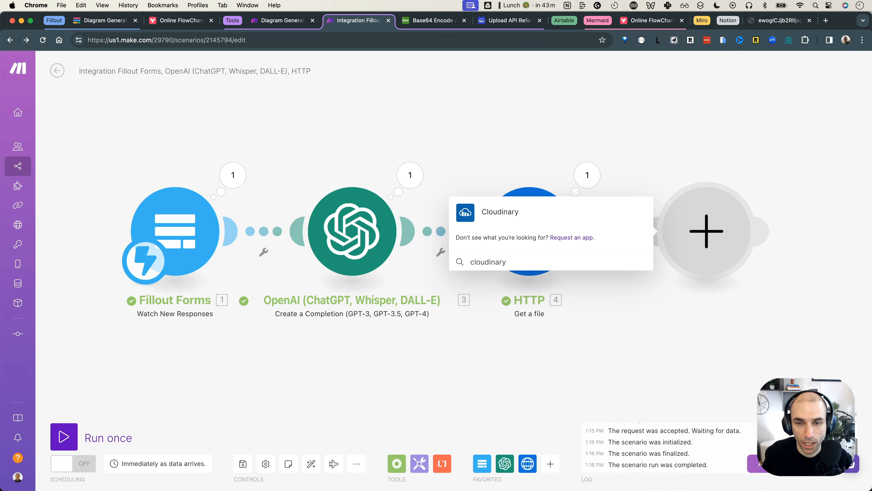
{"action": "left_click", "coordinate": [545, 220]}
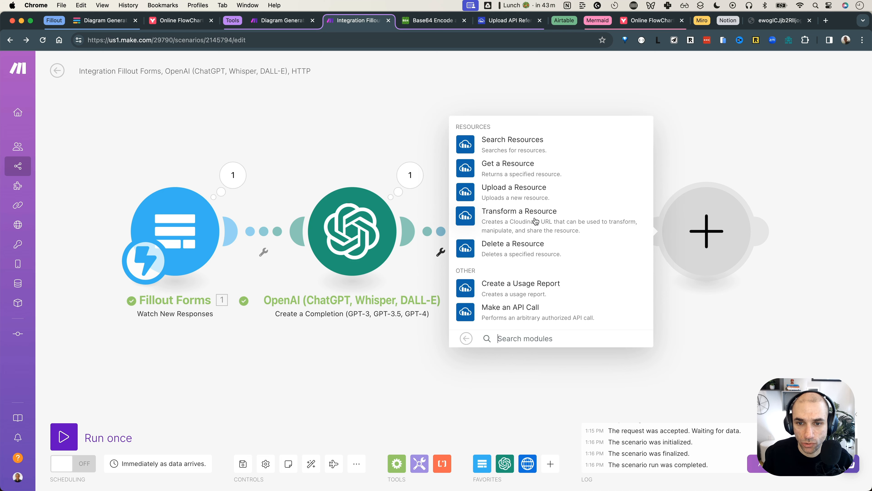
{"action": "left_click", "coordinate": [522, 193]}
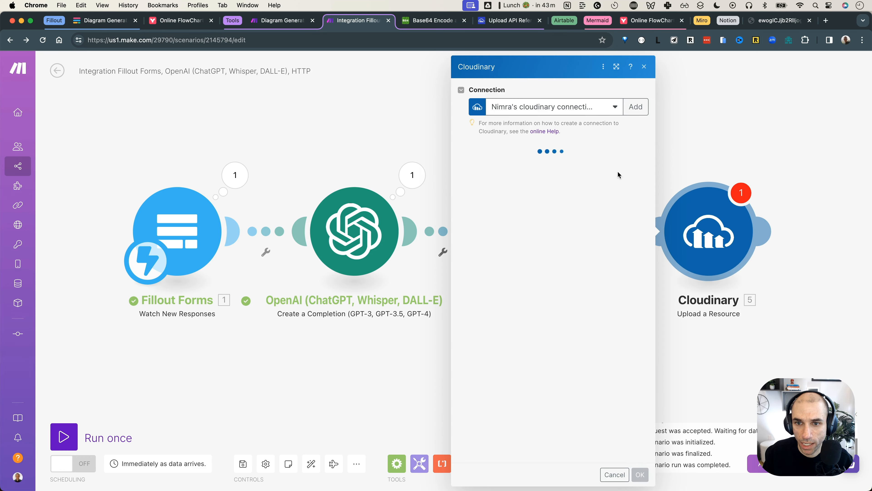
{"action": "left_click", "coordinate": [583, 215]}
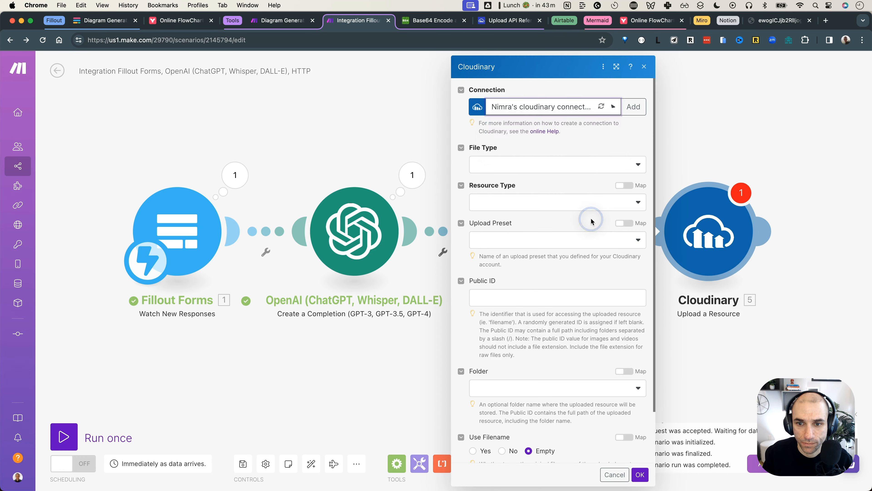
{"action": "left_click", "coordinate": [576, 141]}
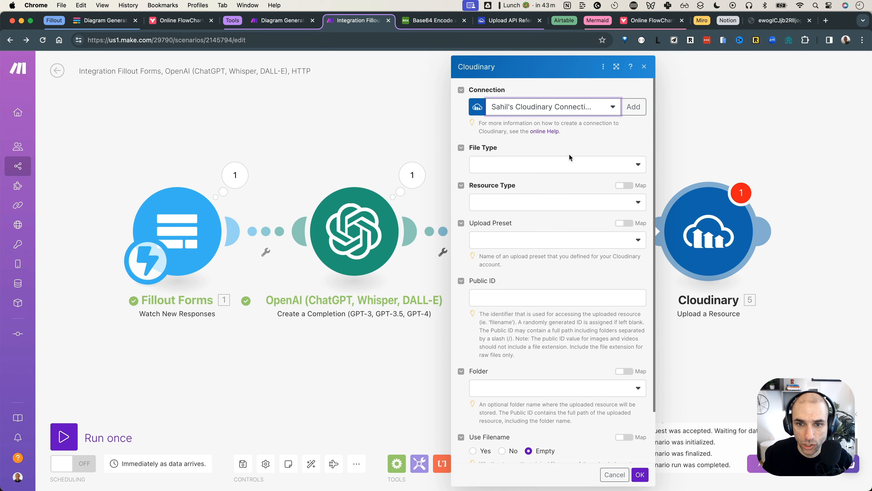
{"action": "left_click", "coordinate": [562, 171]}
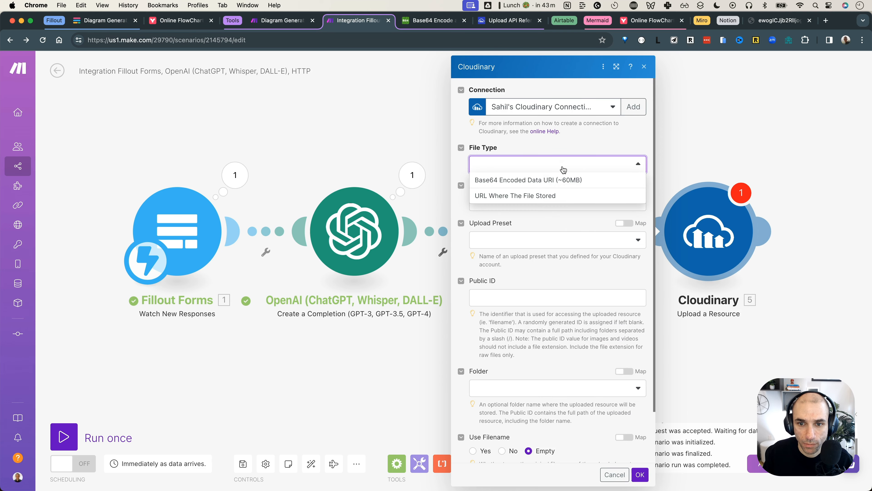
{"action": "left_click", "coordinate": [541, 182]}
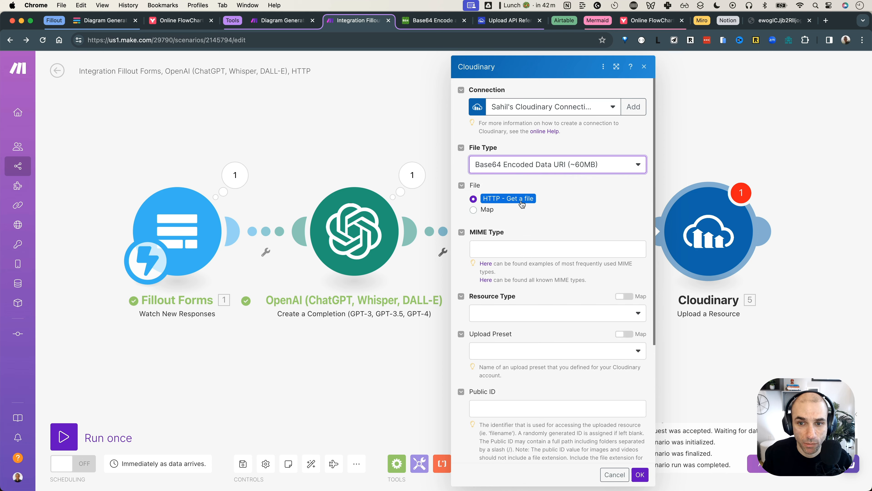
Set the upload's MIME type to type/svg+xml, resource type image and upload preset gccokder
{"action": "left_click", "coordinate": [535, 250]}
{"action": "type", "text": "tyt"}
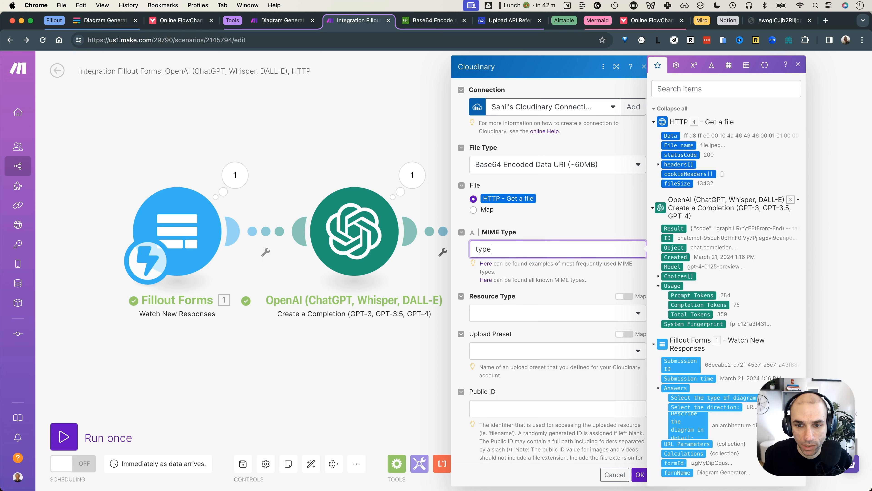
{"action": "type", "text": "e/svg"}
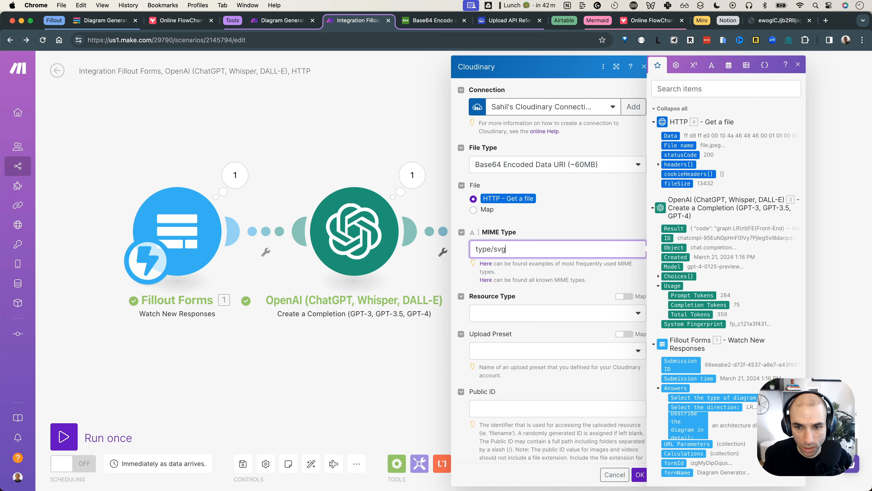
{"action": "key", "text": "BackSpace"}
{"action": "key", "text": "BackSpace"}
{"action": "key", "text": "BackSpace"}
{"action": "type", "text": "pn"}
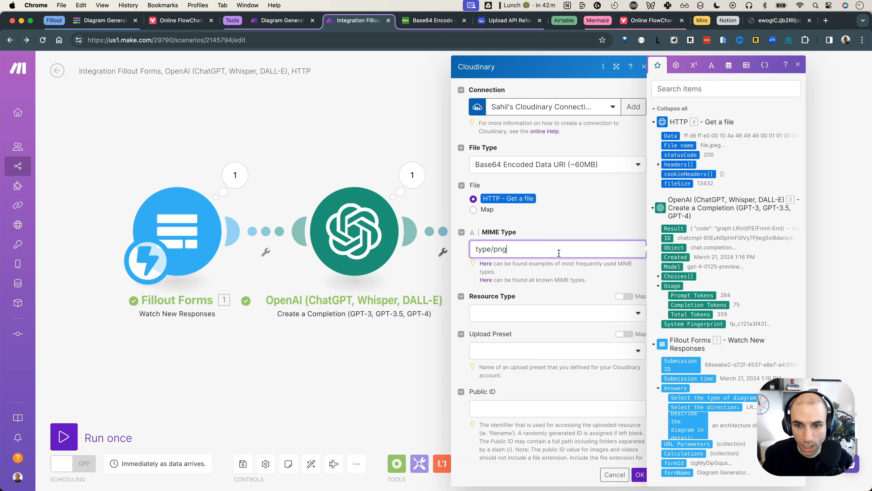
{"action": "key", "text": "BackSpace"}
{"action": "key", "text": "BackSpace"}
{"action": "key", "text": "BackSpace"}
{"action": "type", "text": "svg+xml"}
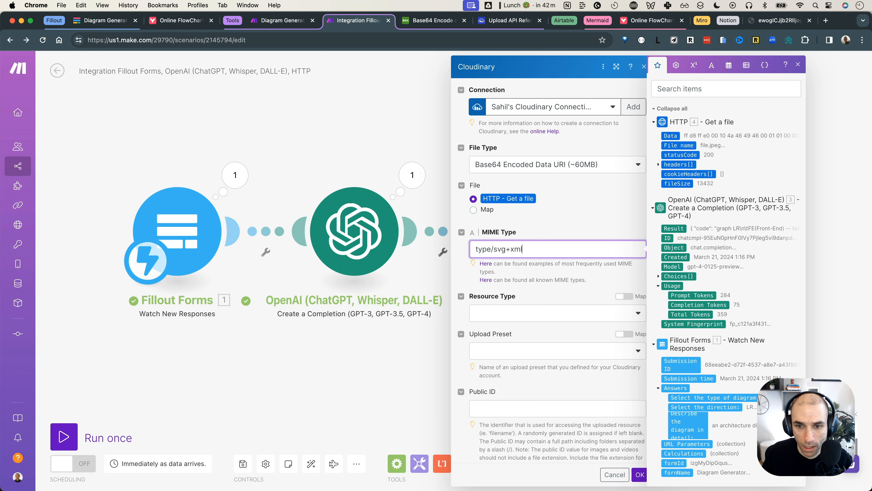
{"action": "scroll", "coordinate": [575, 280], "scroll_direction": "down", "scroll_amount": 3}
{"action": "left_click", "coordinate": [563, 250]}
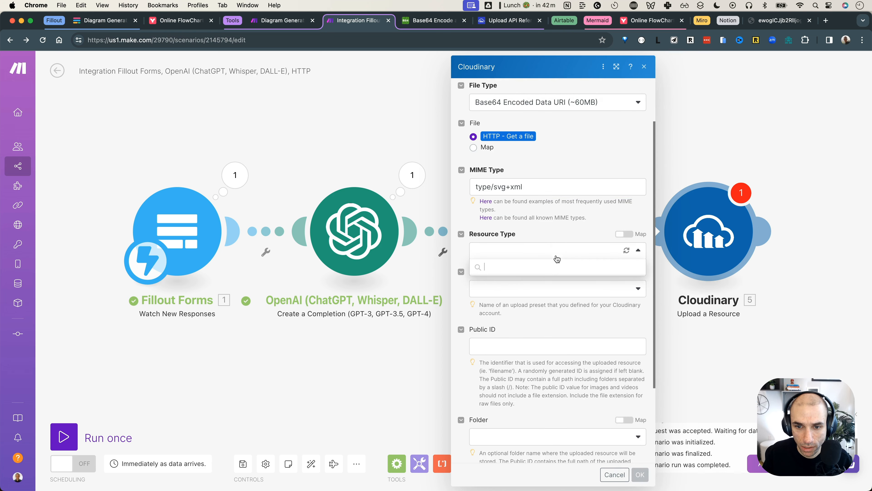
{"action": "left_click", "coordinate": [546, 267]}
{"action": "left_click", "coordinate": [544, 290]}
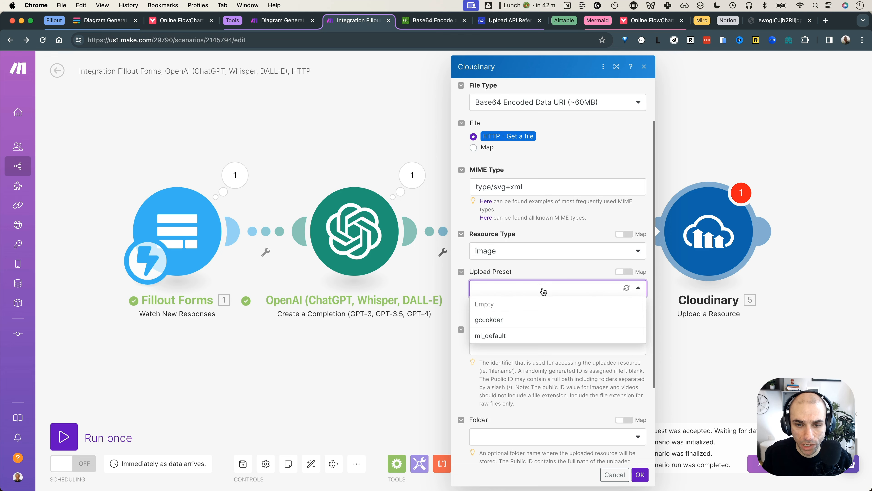
{"action": "left_click", "coordinate": [524, 321]}
{"action": "scroll", "coordinate": [524, 314], "scroll_direction": "down", "scroll_amount": 3}
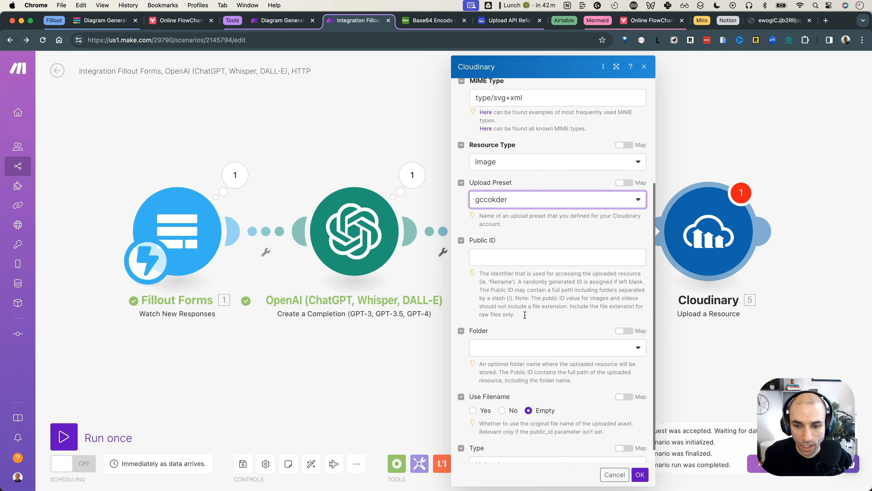
{"action": "left_click", "coordinate": [640, 476]}
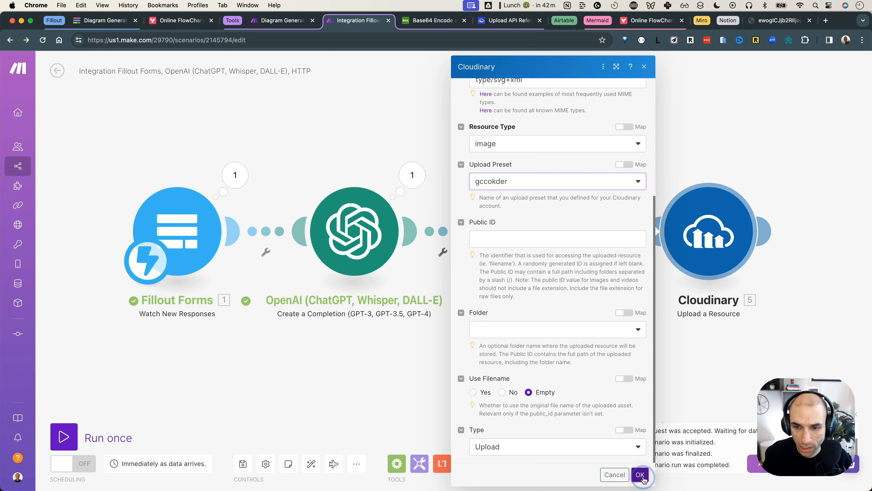
Change the HTTP module's URL path from mermaid.ink/img/ to mermaid.ink/svg/
{"action": "left_click", "coordinate": [551, 240]}
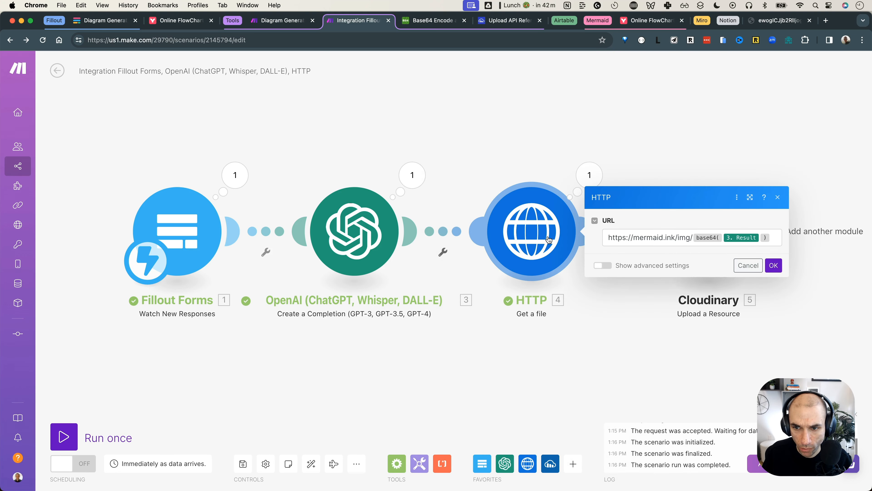
{"action": "double_click", "coordinate": [684, 239]}
{"action": "key", "text": "BackSpace"}
{"action": "type", "text": "svg"}
{"action": "left_click", "coordinate": [773, 266]}
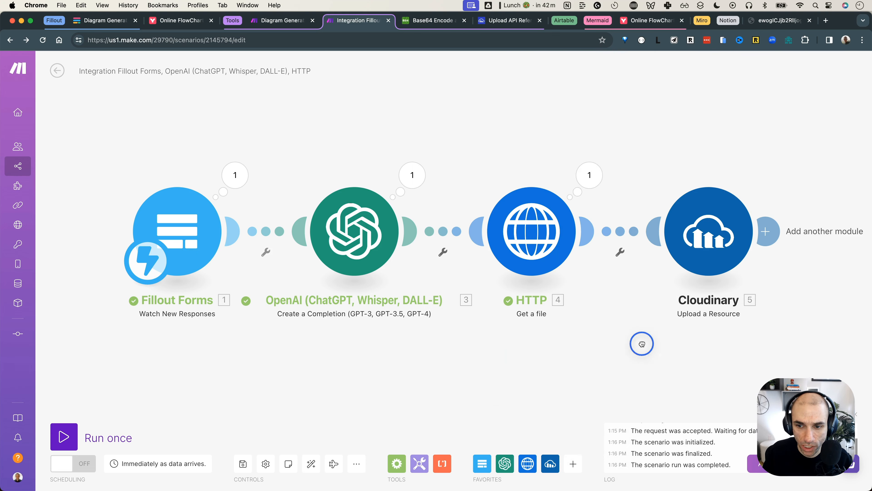
Add a Cloudinary Transform a Resource module after the upload
{"action": "left_click_drag", "start_coordinate": [642, 344], "coordinate": [488, 333]}
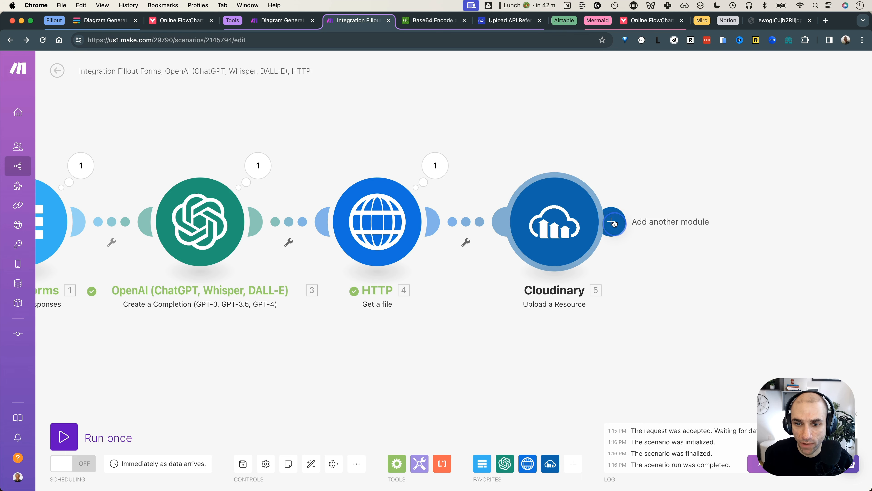
{"action": "left_click", "coordinate": [613, 222]}
{"action": "left_click", "coordinate": [580, 237]}
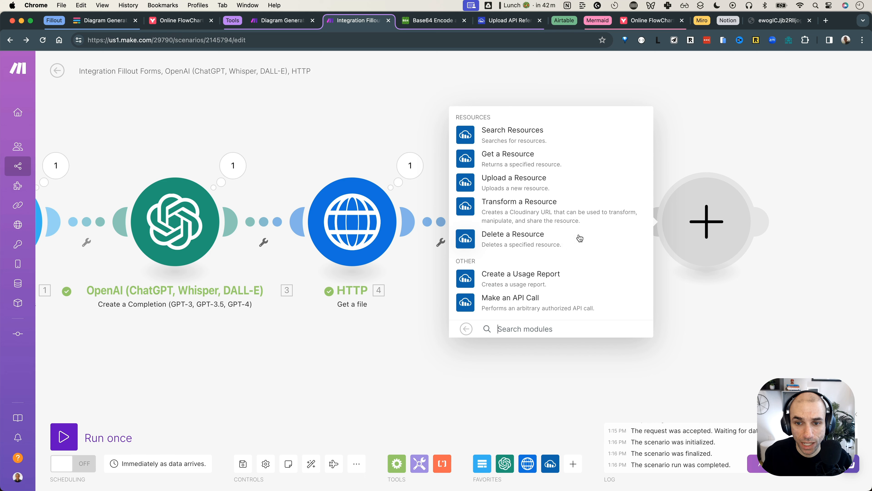
{"action": "left_click", "coordinate": [568, 210]}
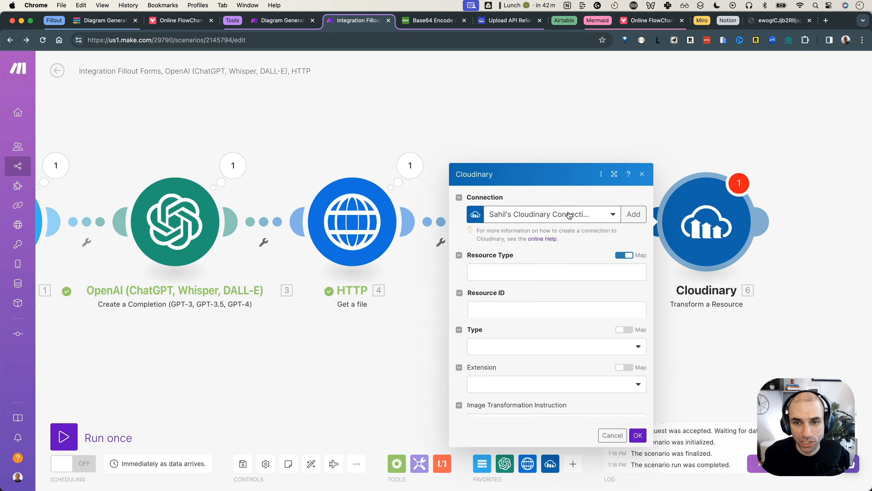
Map the upload's 5. Resource Type and 5. Public ID, with type Upload and extension PNG
{"action": "left_click", "coordinate": [542, 176]}
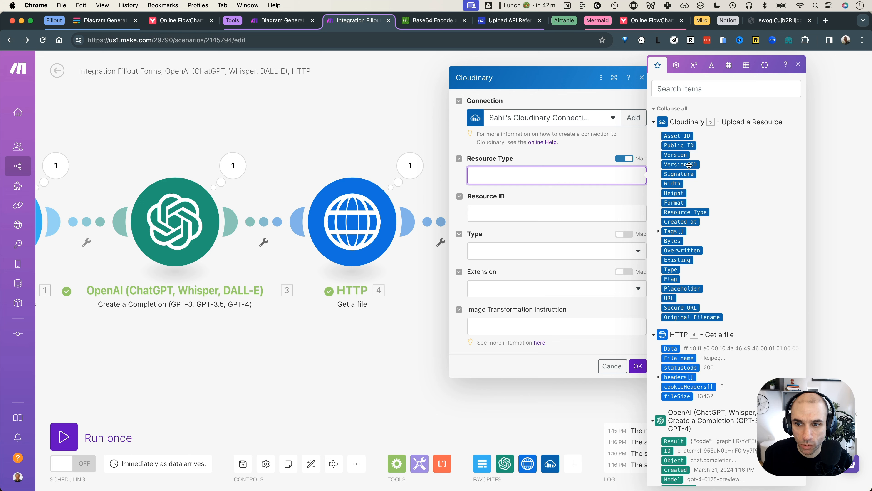
{"action": "left_click", "coordinate": [689, 212]}
{"action": "left_click", "coordinate": [579, 217]}
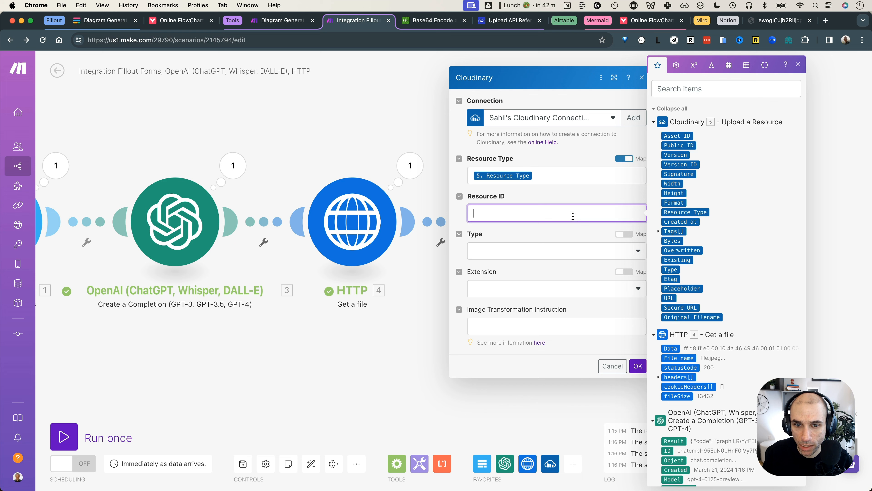
{"action": "left_click", "coordinate": [676, 146]}
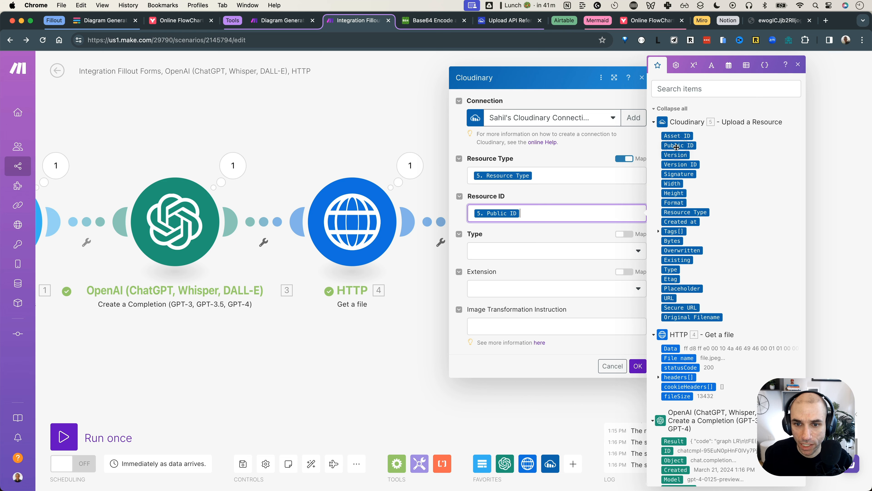
{"action": "left_click", "coordinate": [545, 252]}
{"action": "left_click", "coordinate": [539, 281]}
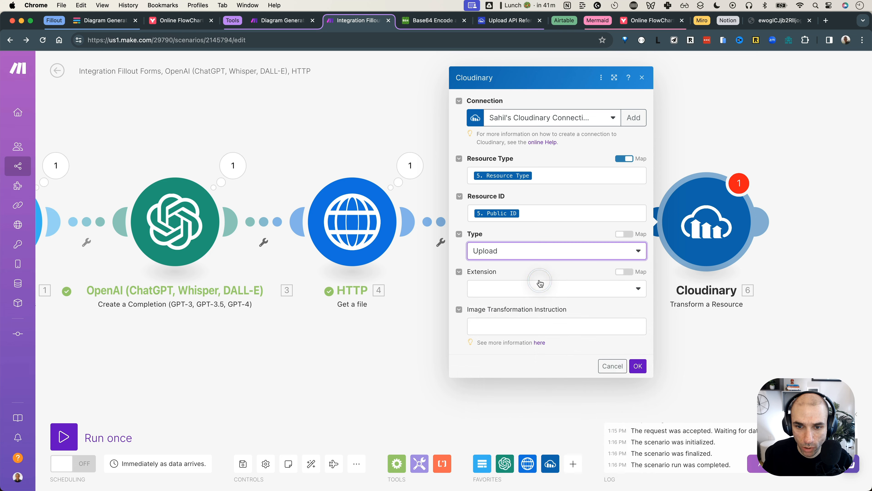
{"action": "left_click", "coordinate": [545, 288]}
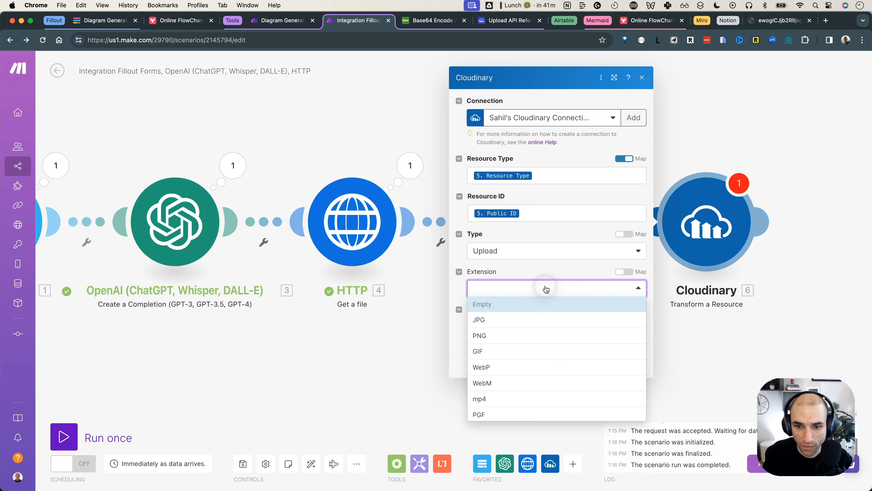
{"action": "left_click", "coordinate": [532, 335]}
{"action": "left_click", "coordinate": [636, 365]}
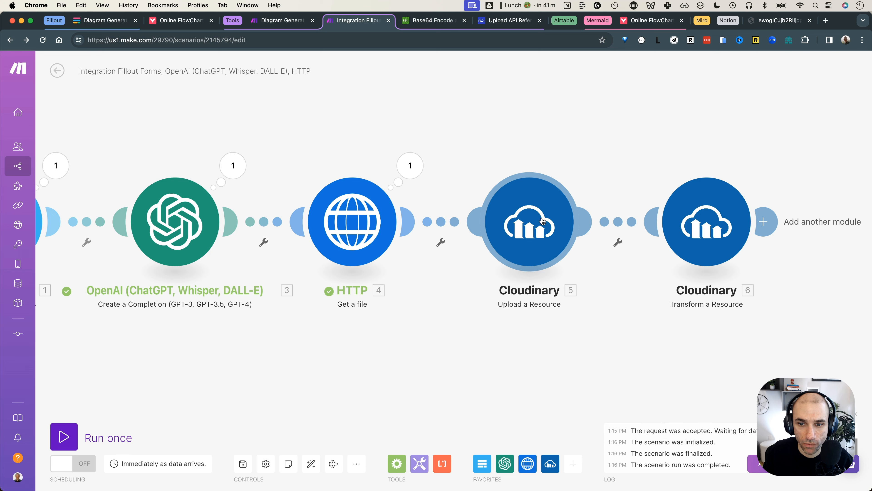
Add an Airtable Create a Record module targeting the Mermaid Diagrams base and its Diagrams table
{"action": "left_click", "coordinate": [763, 222]}
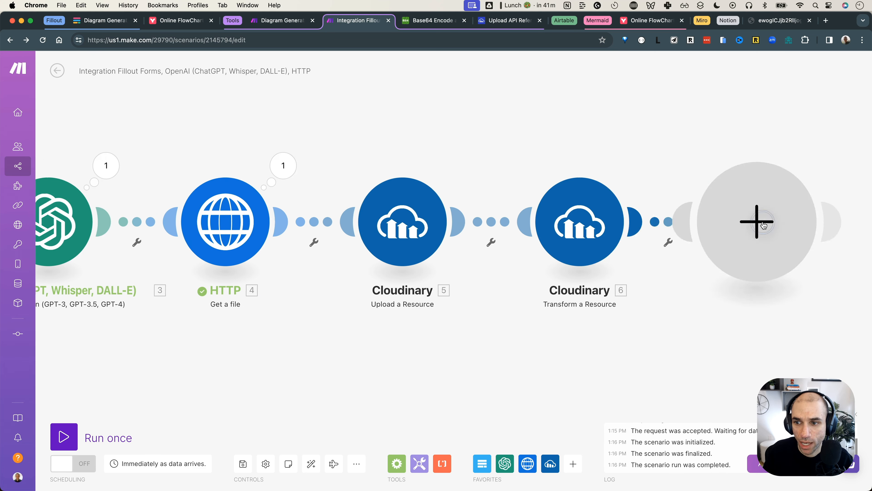
{"action": "left_click", "coordinate": [535, 284]}
{"action": "type", "text": "airtable"}
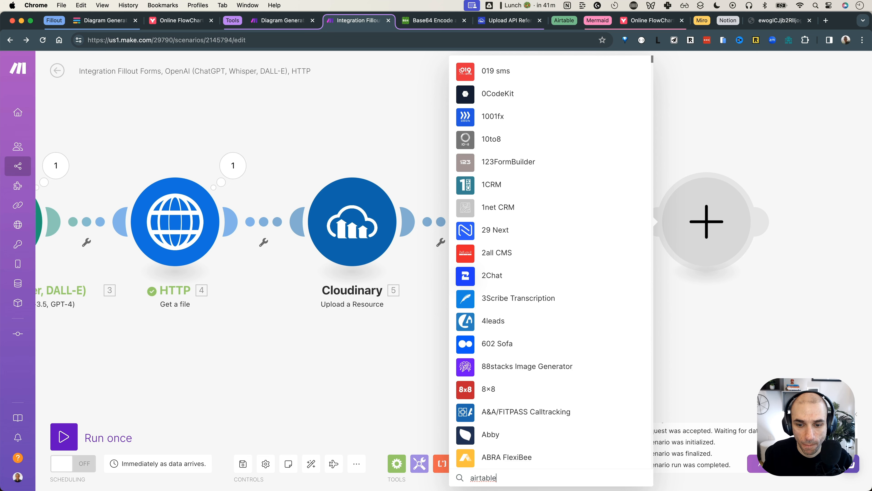
{"action": "left_click", "coordinate": [491, 206]}
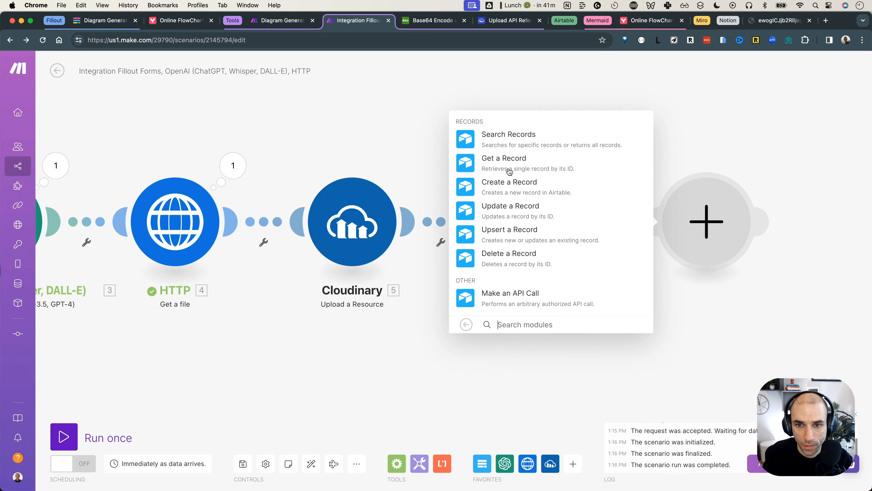
{"action": "left_click", "coordinate": [512, 182]}
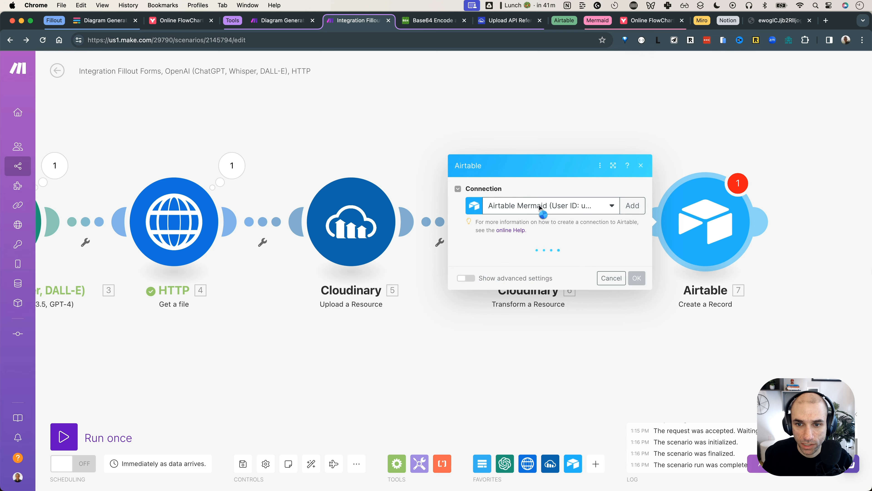
{"action": "left_click", "coordinate": [537, 208]}
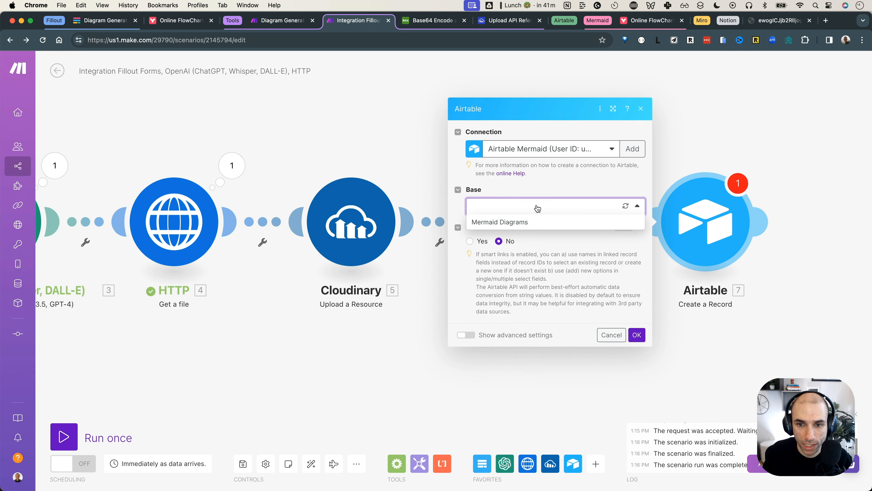
{"action": "left_click", "coordinate": [531, 220]}
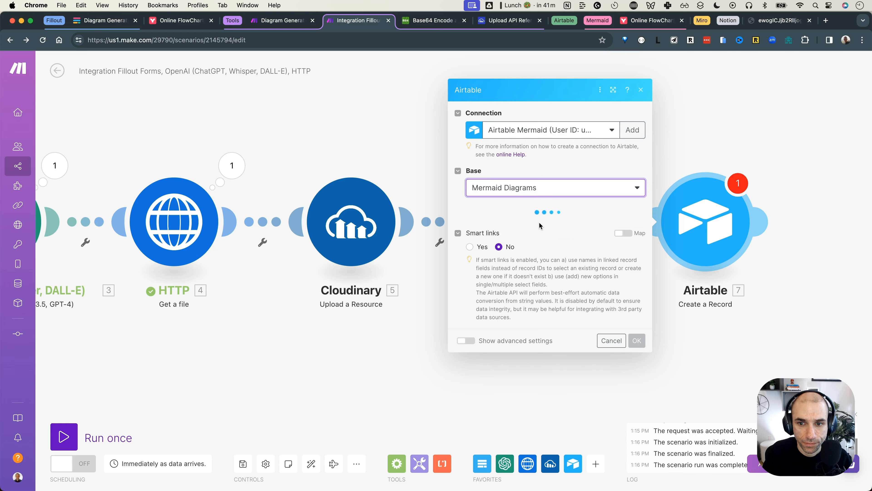
{"action": "left_click", "coordinate": [540, 224]}
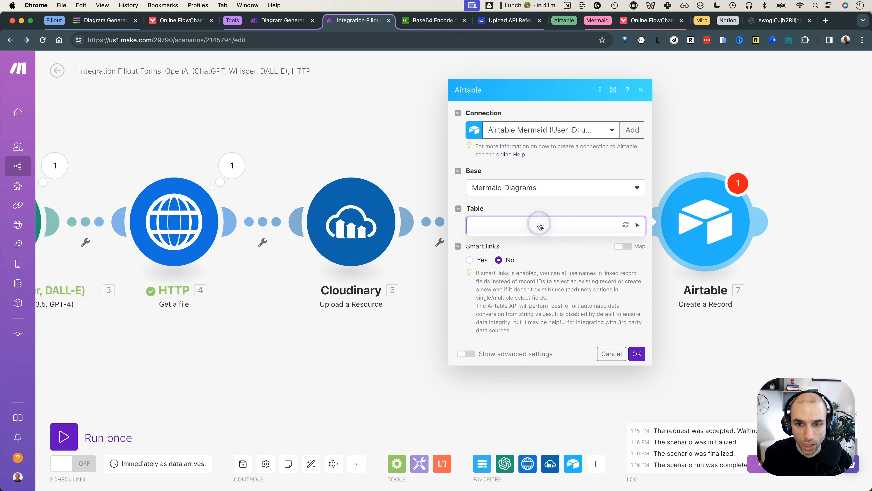
{"action": "left_click", "coordinate": [532, 244]}
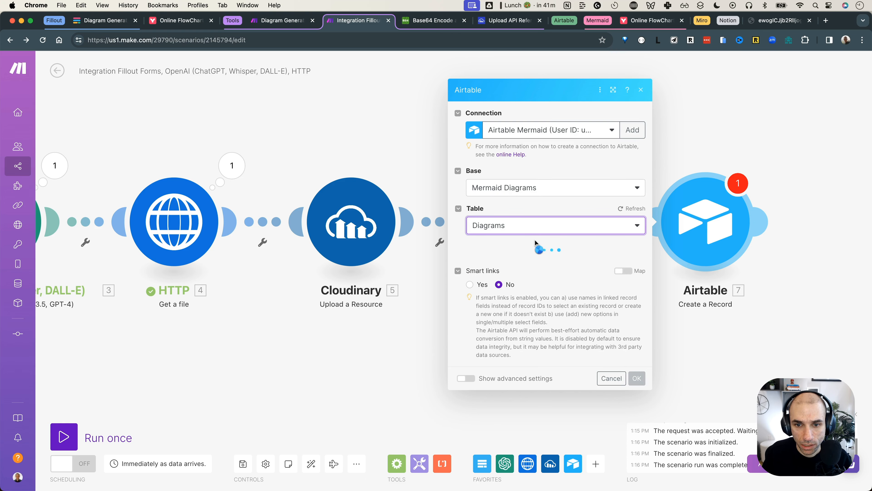
{"action": "scroll", "coordinate": [534, 238], "scroll_direction": "down", "scroll_amount": 3}
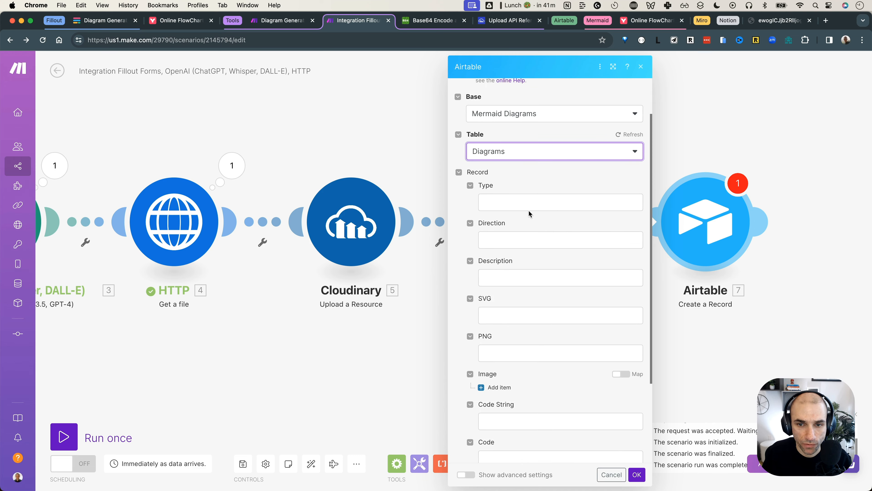
{"action": "left_click", "coordinate": [528, 203]}
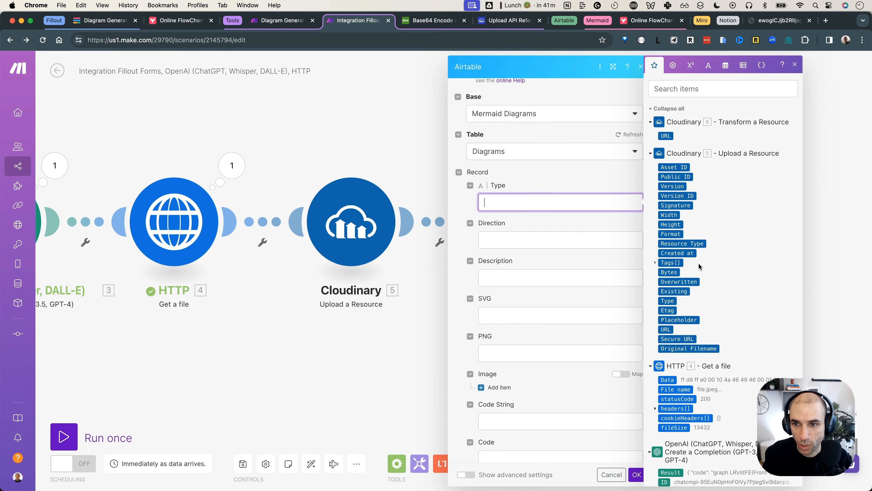
Map the form's diagram type, direction and description answers into Type, Direction and Description
{"action": "scroll", "coordinate": [699, 267], "scroll_direction": "down", "scroll_amount": 8}
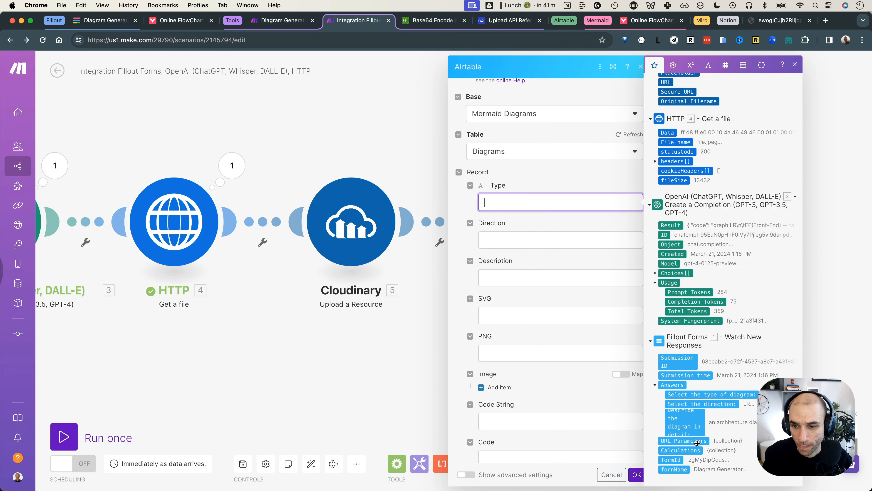
{"action": "left_click", "coordinate": [710, 394]}
{"action": "left_click", "coordinate": [519, 239]}
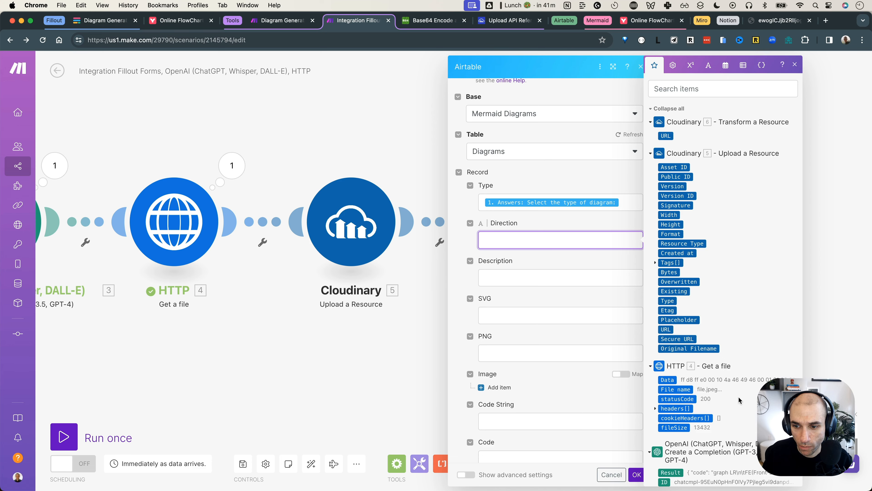
{"action": "scroll", "coordinate": [738, 400], "scroll_direction": "down", "scroll_amount": 8}
{"action": "left_click", "coordinate": [726, 401]}
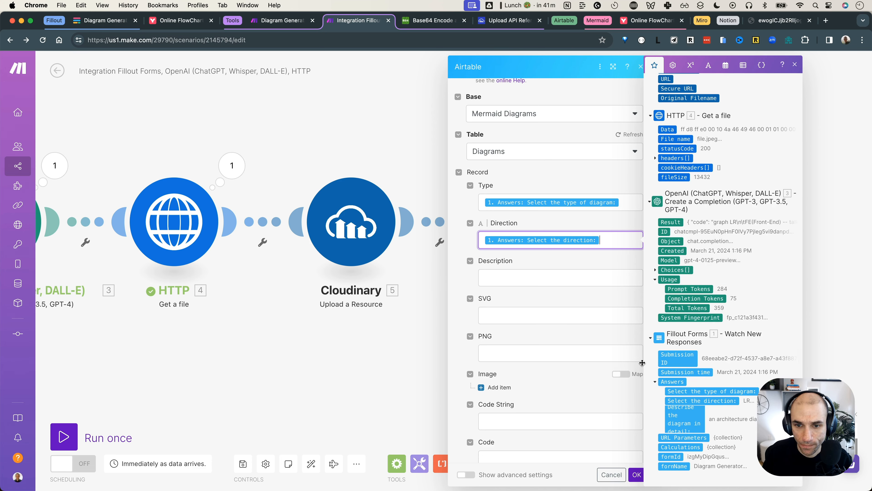
{"action": "left_click", "coordinate": [546, 284]}
{"action": "scroll", "coordinate": [691, 416], "scroll_direction": "down", "scroll_amount": 8}
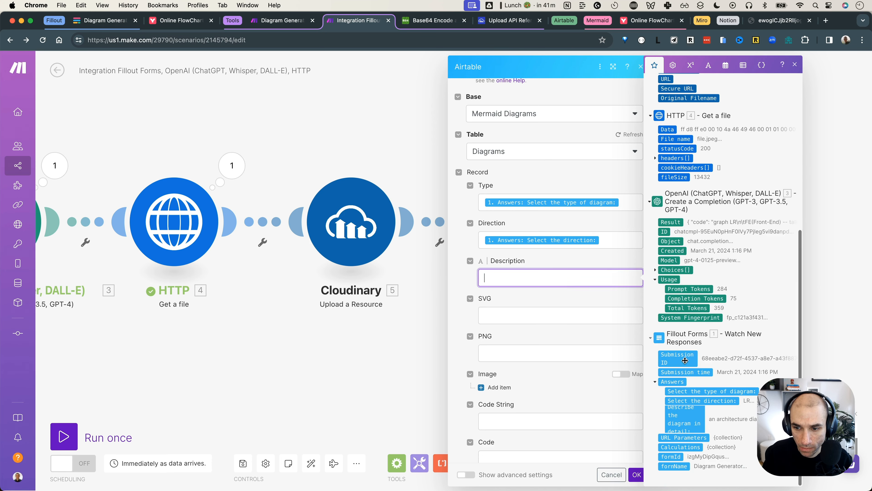
{"action": "left_click", "coordinate": [691, 417]}
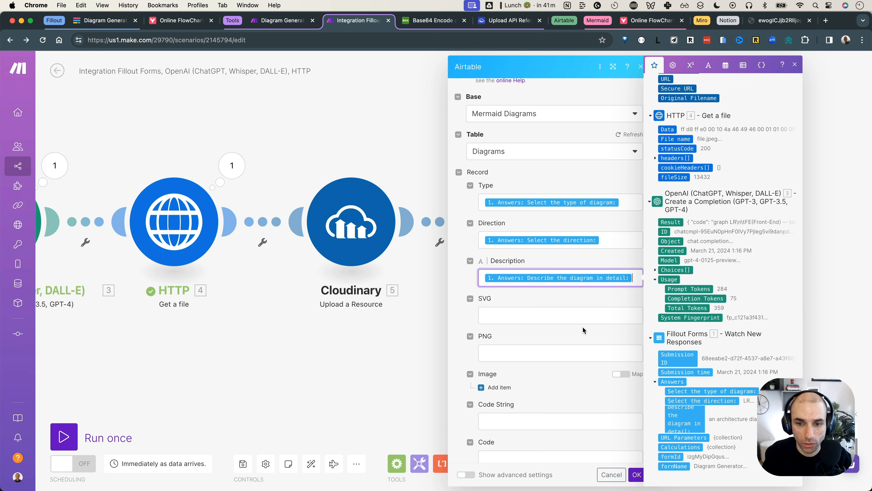
Select the still-empty SVG field, then view the rendered mermaid.ink diagram tab
{"action": "left_click", "coordinate": [580, 317]}
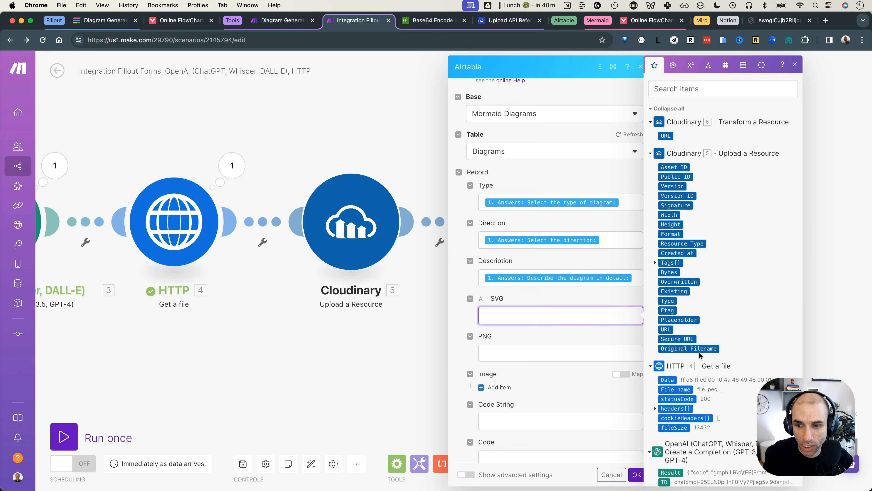
{"action": "scroll", "coordinate": [699, 355], "scroll_direction": "down", "scroll_amount": 5}
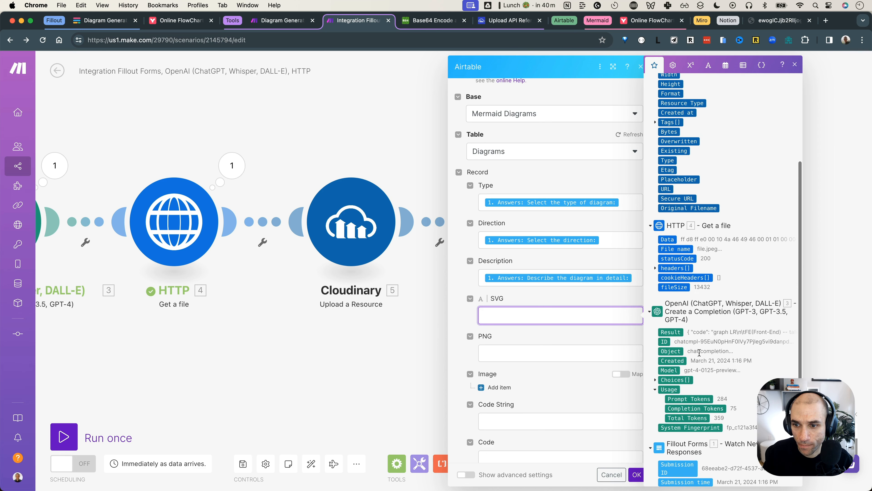
{"action": "scroll", "coordinate": [699, 355], "scroll_direction": "down", "scroll_amount": 3}
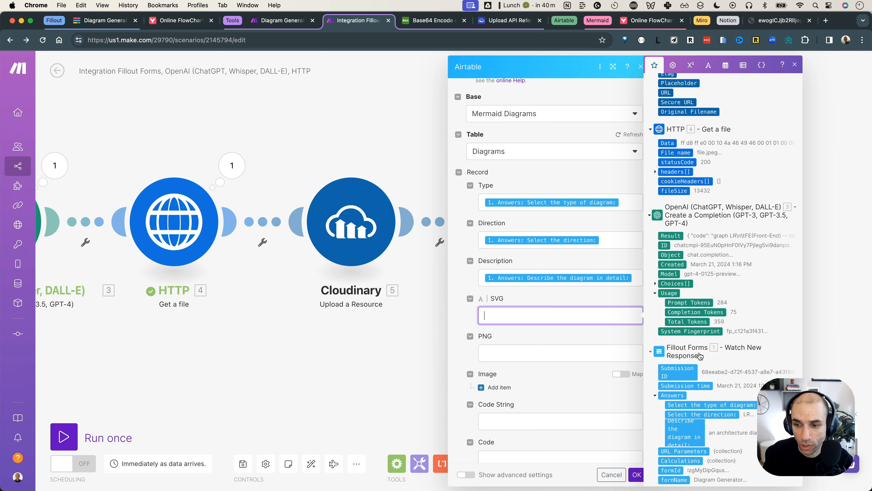
{"action": "left_click", "coordinate": [532, 314]}
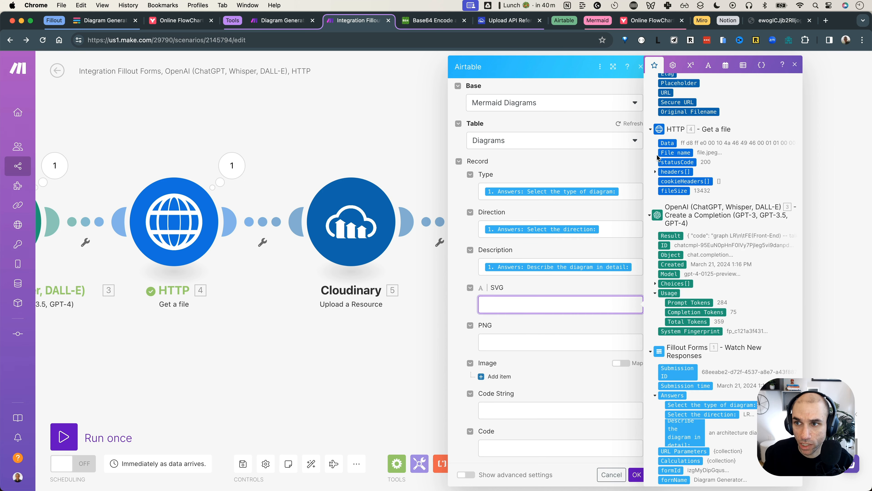
{"action": "left_click", "coordinate": [772, 21]}
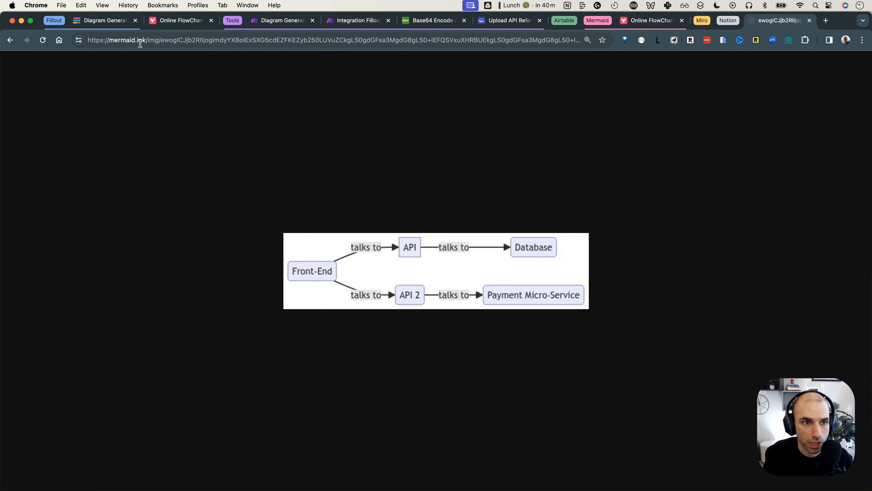
{"action": "left_click", "coordinate": [161, 40]}
{"action": "key", "text": "Left"}
{"action": "key", "text": "alt+shift+Right"}
{"action": "key", "text": "alt+shift+Right"}
{"action": "key", "text": "alt+shift+Right"}
{"action": "key", "text": "alt+shift+Right"}
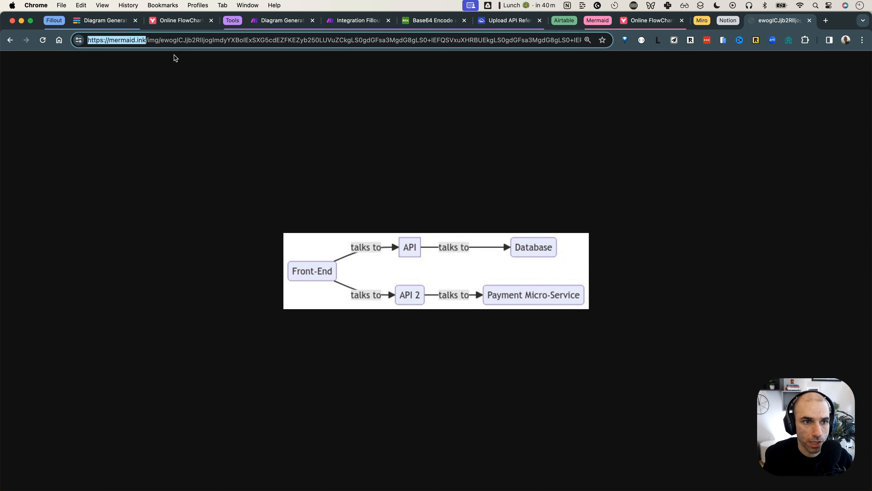
{"action": "key", "text": "alt+shift+Left"}
{"action": "key", "text": "super+c"}
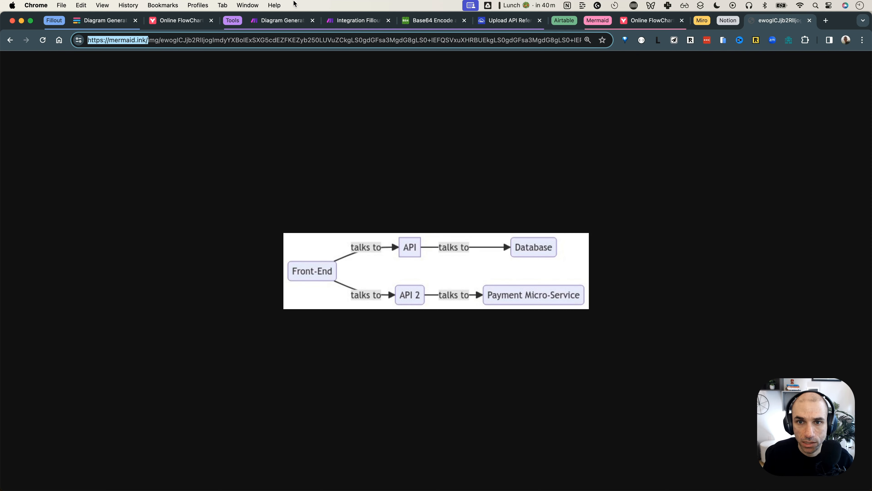
{"action": "left_click", "coordinate": [510, 21]}
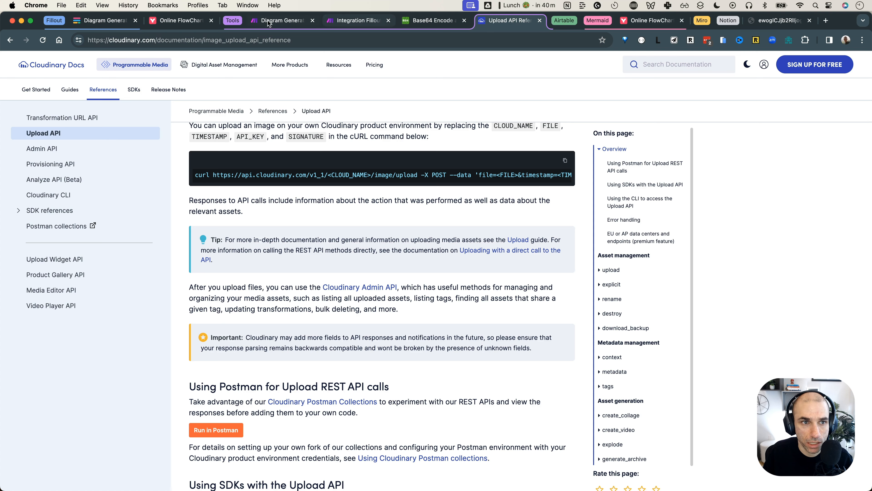
{"action": "left_click", "coordinate": [362, 22]}
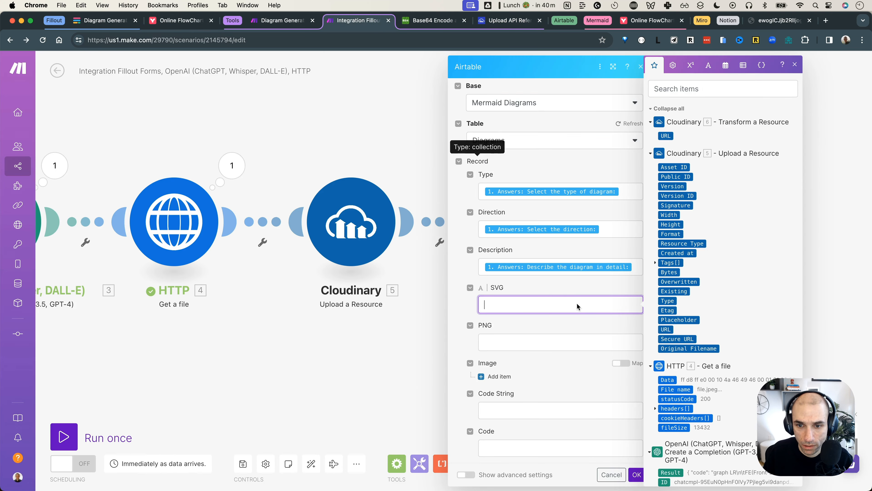
{"action": "left_click", "coordinate": [552, 302]}
{"action": "key", "text": "super+v"}
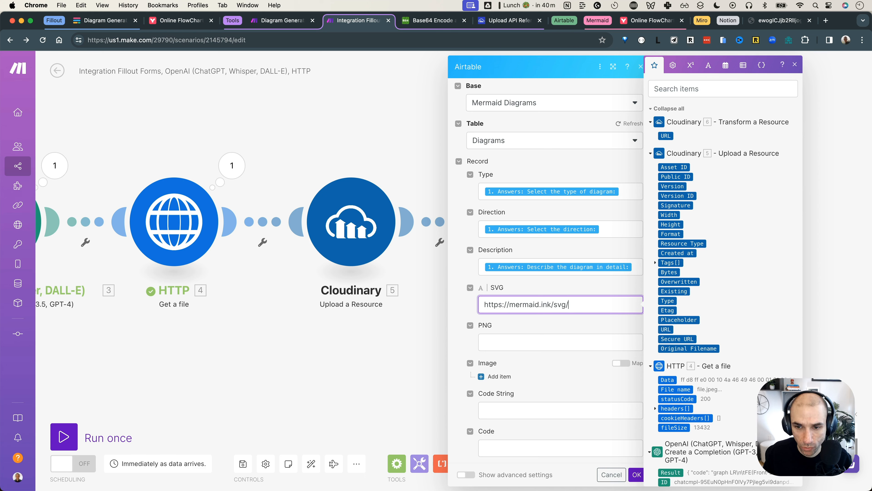
{"action": "left_click", "coordinate": [709, 68]}
{"action": "left_click", "coordinate": [716, 343]}
{"action": "left_click", "coordinate": [598, 304]}
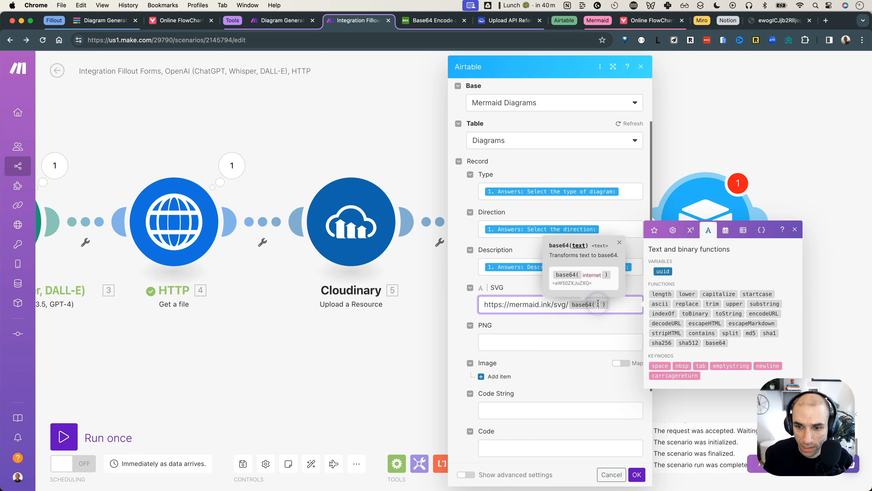
{"action": "left_click", "coordinate": [654, 230]}
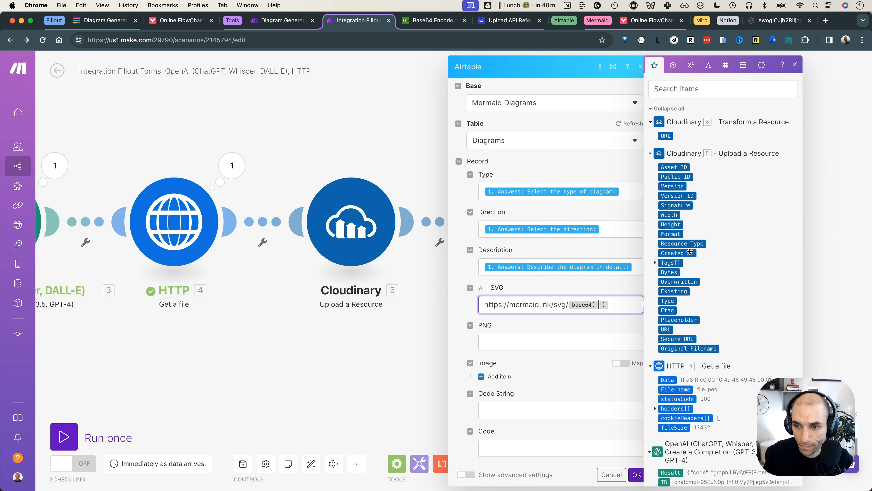
{"action": "scroll", "coordinate": [715, 323], "scroll_direction": "down", "scroll_amount": 3}
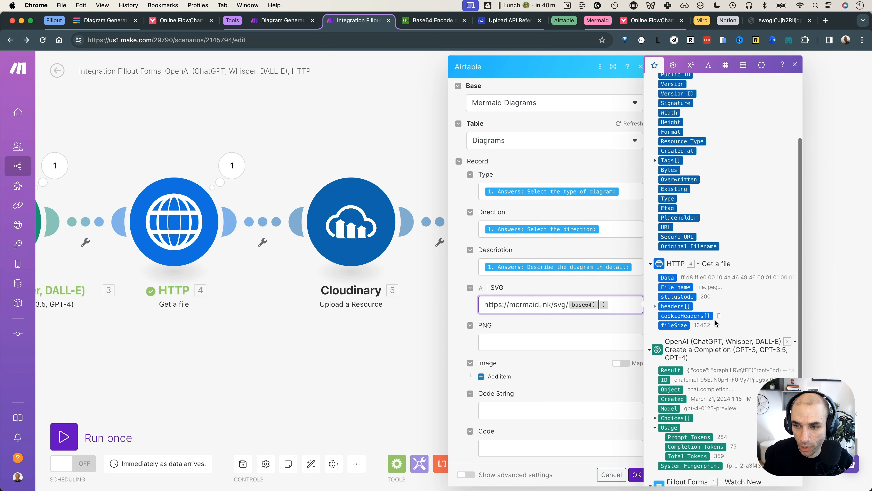
{"action": "left_click", "coordinate": [670, 368]}
{"action": "scroll", "coordinate": [548, 340], "scroll_direction": "down", "scroll_amount": 2}
{"action": "left_click", "coordinate": [549, 299]}
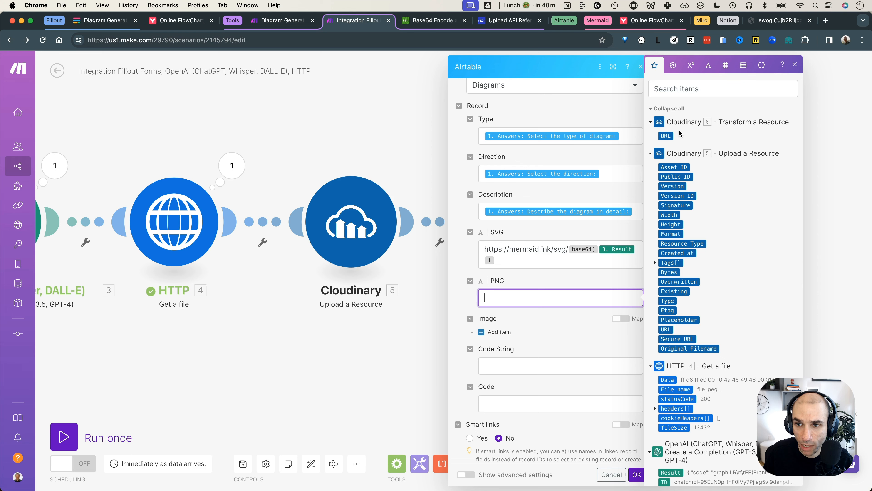
Map the Cloudinary 6. URL into PNG and into a new Image item's File URL
{"action": "left_click", "coordinate": [670, 135]}
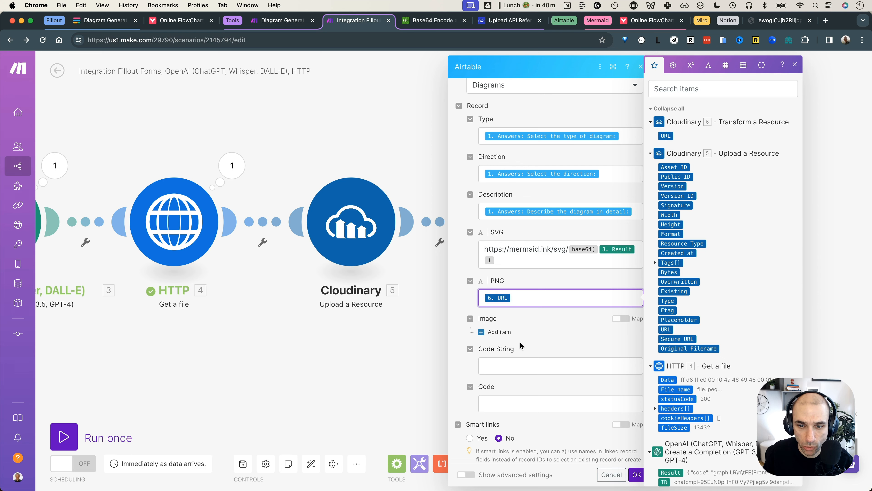
{"action": "scroll", "coordinate": [520, 342], "scroll_direction": "down", "scroll_amount": 2}
{"action": "left_click", "coordinate": [497, 277]}
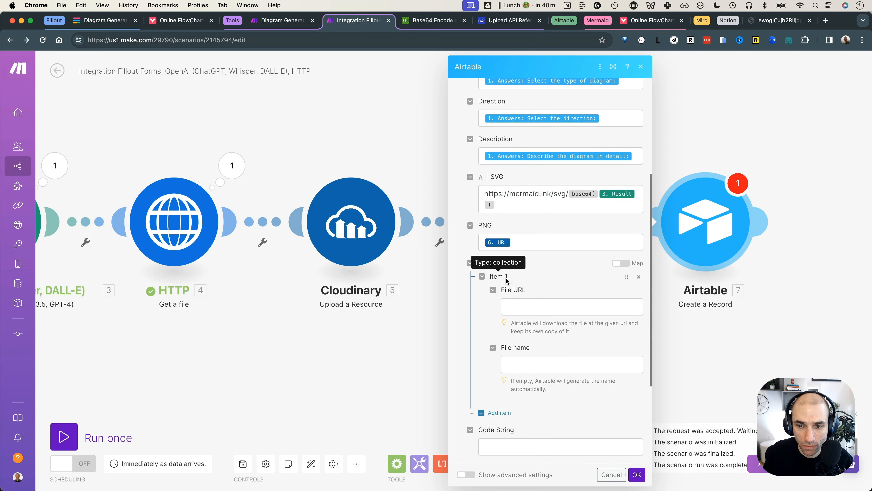
{"action": "left_click", "coordinate": [531, 305]}
{"action": "left_click", "coordinate": [670, 135]}
{"action": "left_click", "coordinate": [553, 364]}
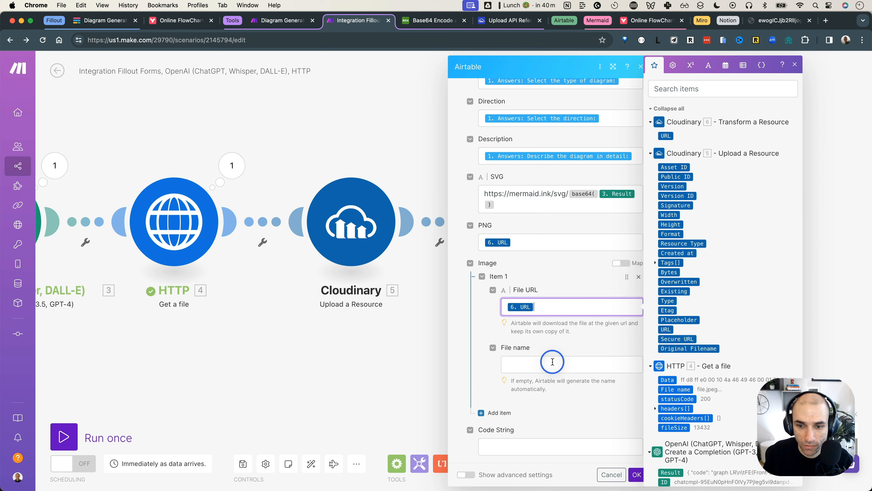
Map the OpenAI 3. Result into Code String and save the Airtable module
{"action": "scroll", "coordinate": [573, 348], "scroll_direction": "down", "scroll_amount": 1}
{"action": "scroll", "coordinate": [573, 344], "scroll_direction": "down", "scroll_amount": 3}
{"action": "left_click", "coordinate": [547, 337]}
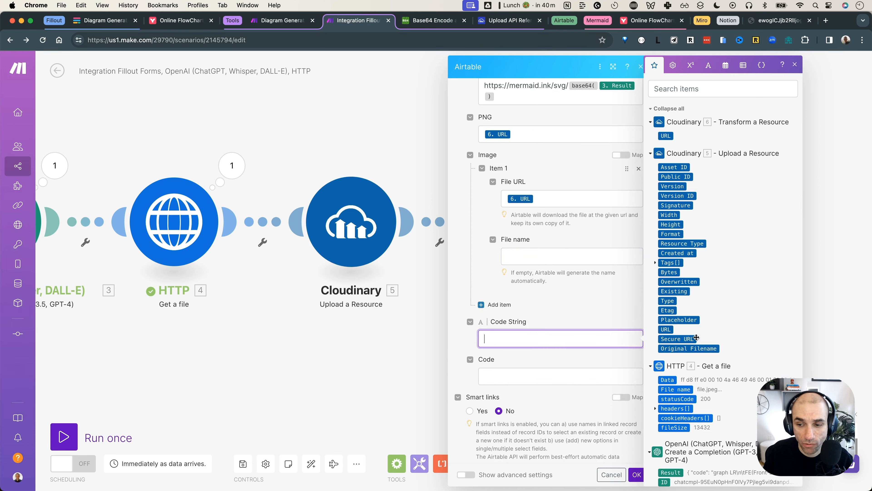
{"action": "scroll", "coordinate": [670, 340], "scroll_direction": "down", "scroll_amount": 5}
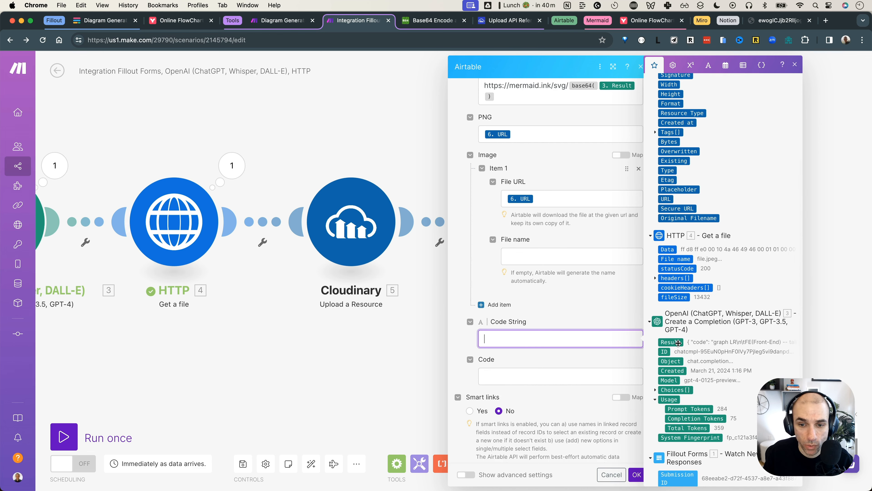
{"action": "left_click", "coordinate": [672, 343]}
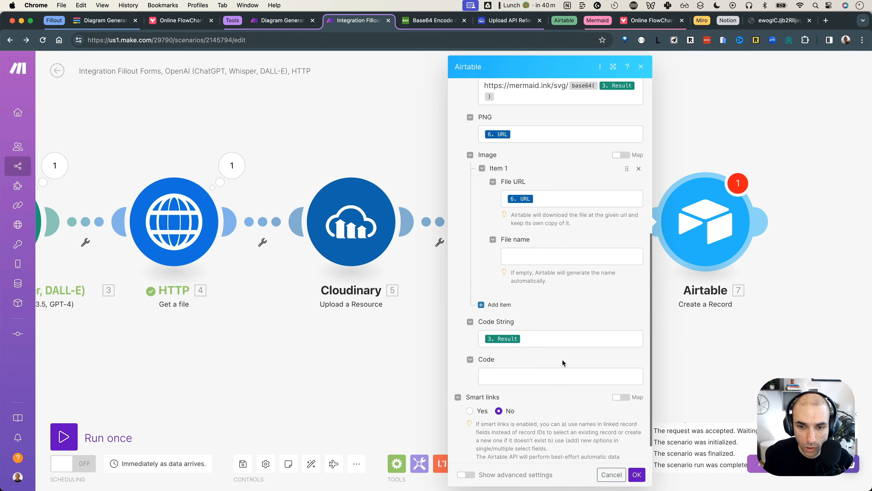
{"action": "scroll", "coordinate": [562, 361], "scroll_direction": "down", "scroll_amount": 1}
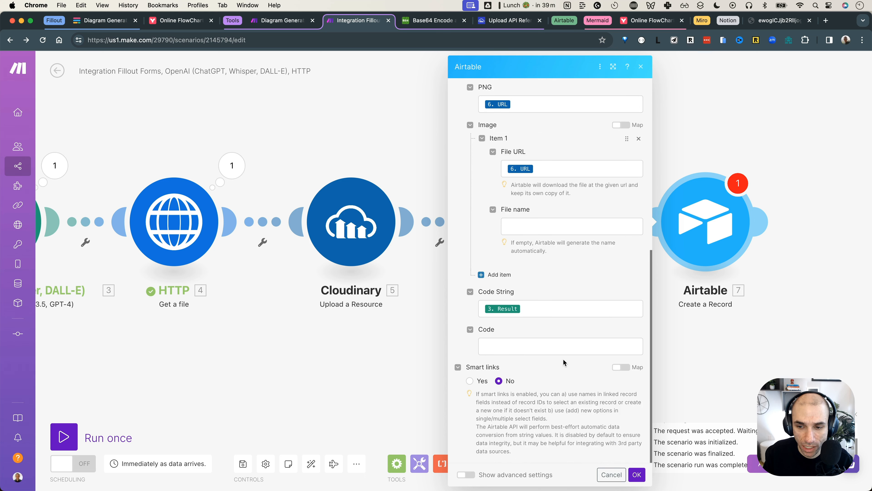
{"action": "left_click", "coordinate": [642, 473]}
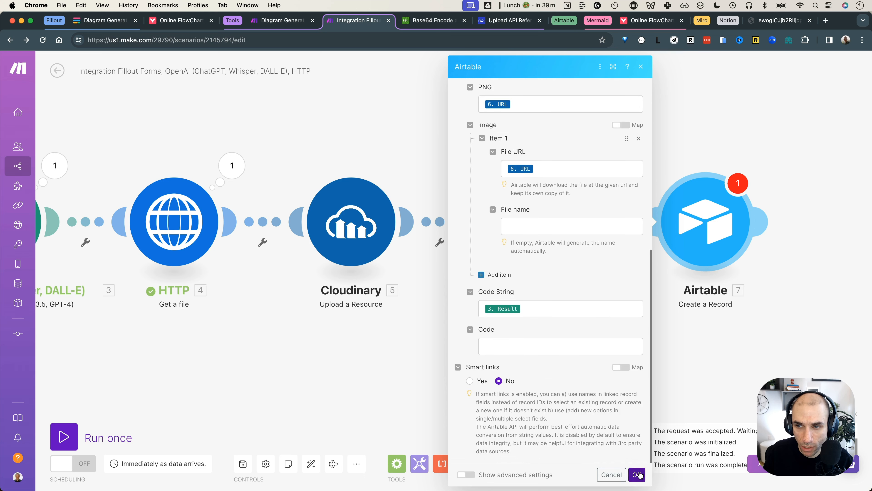
{"action": "scroll", "coordinate": [446, 365], "scroll_direction": "down", "scroll_amount": 5}
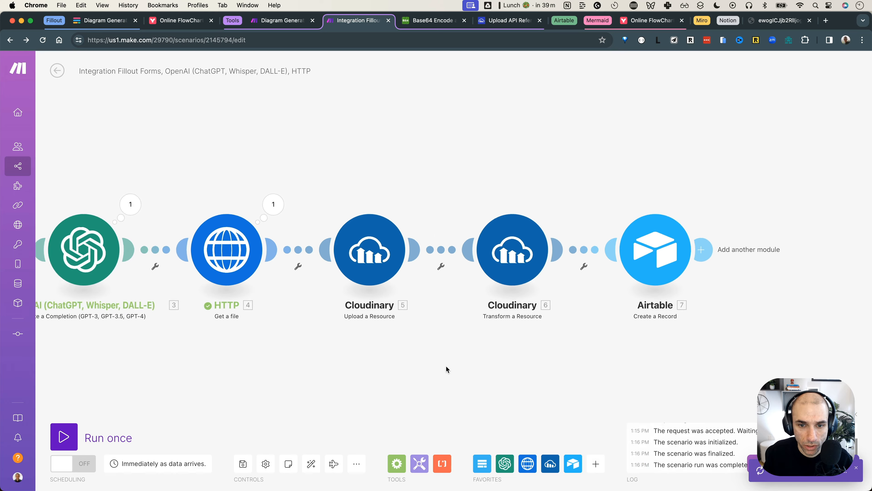
Save the full scenario and start a single run waiting for a new form response
{"action": "left_click_drag", "start_coordinate": [426, 377], "coordinate": [517, 320]}
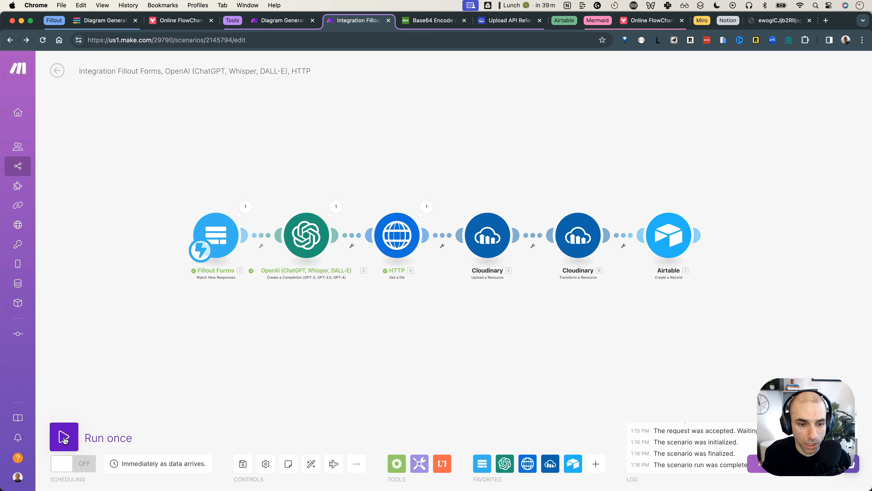
{"action": "left_click", "coordinate": [243, 464]}
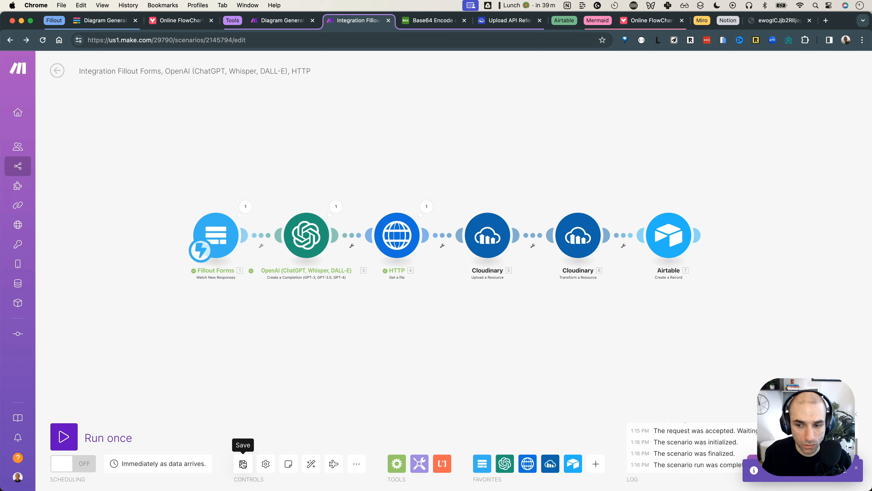
{"action": "left_click", "coordinate": [68, 439]}
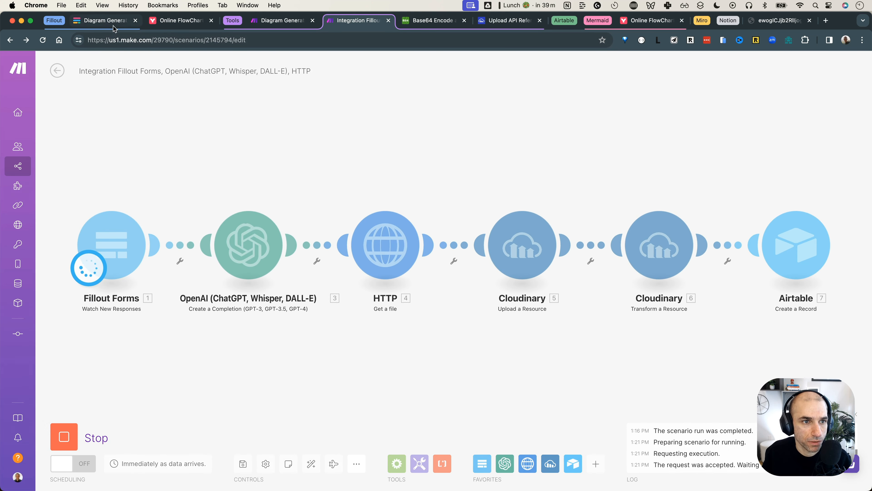
{"action": "left_click", "coordinate": [103, 20]}
Open a fresh Diagram Generator form and choose erDiagram with direction LR
{"action": "left_click", "coordinate": [436, 223]}
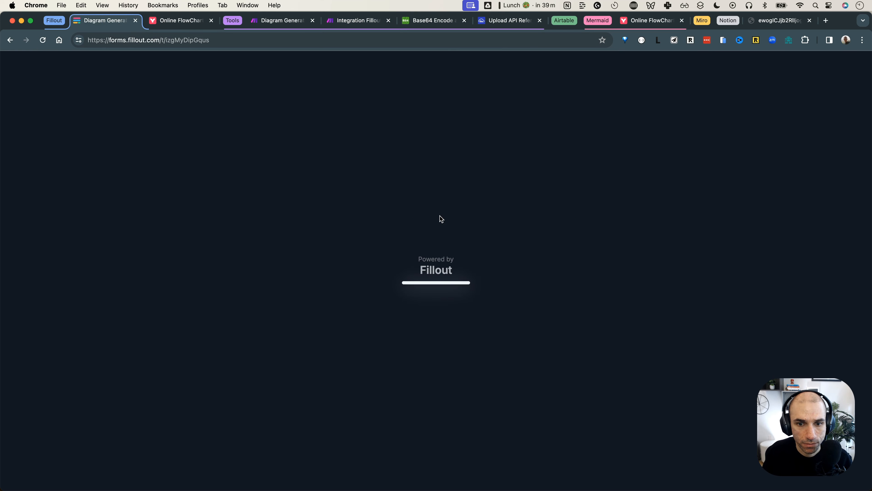
{"action": "left_click", "coordinate": [334, 180]}
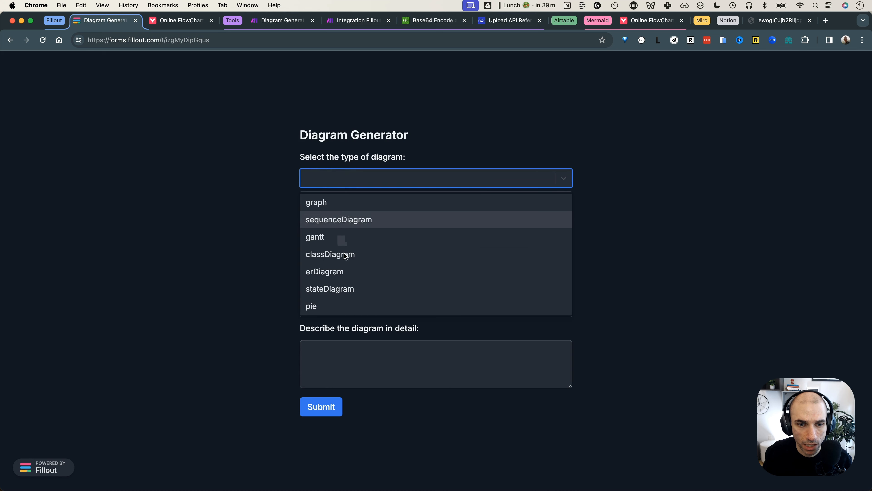
{"action": "left_click", "coordinate": [350, 272]}
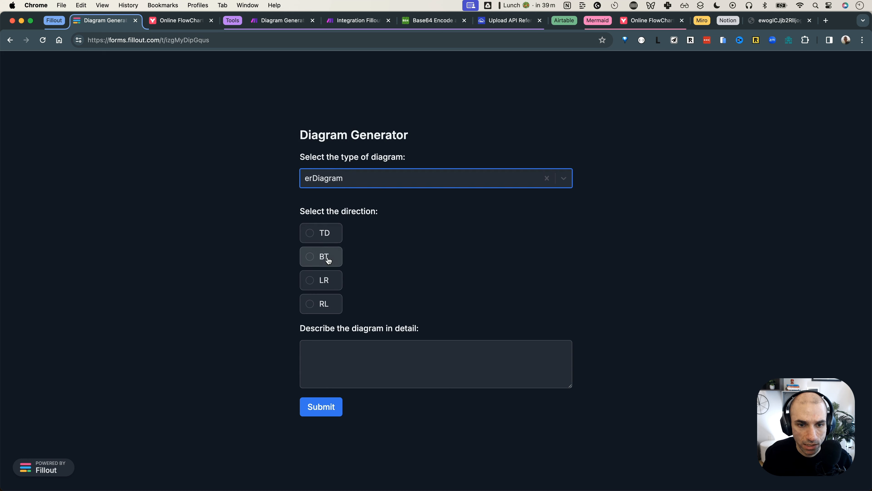
{"action": "left_click", "coordinate": [327, 280]}
Describe a todo-list ERD with todo statuses, optional projects and project dates
{"action": "left_click", "coordinate": [385, 363]}
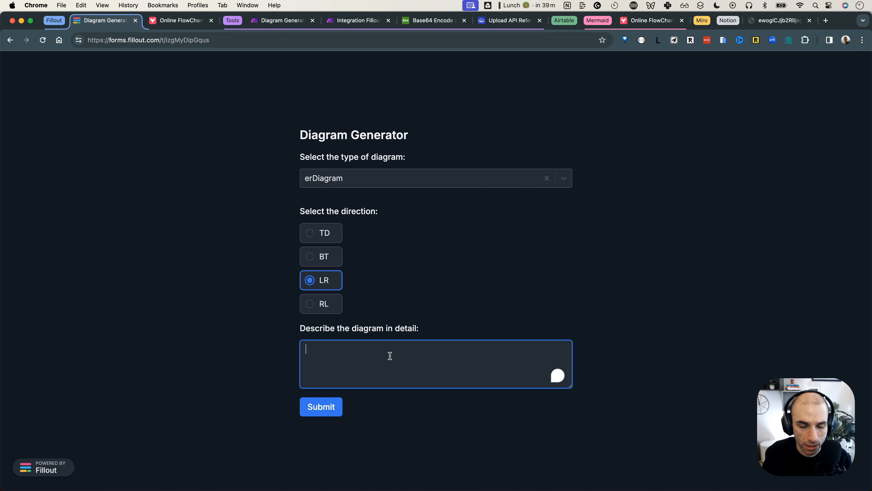
{"action": "type", "text": "create an ERD for a todo list application"}
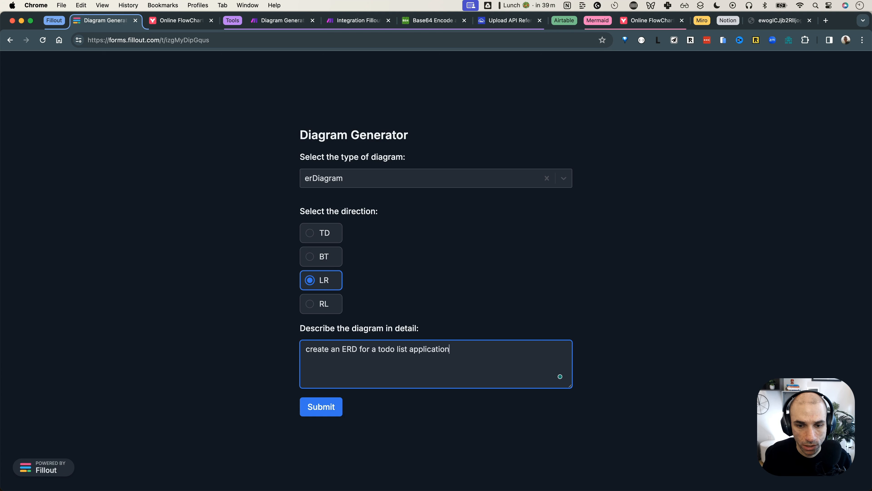
{"action": "key", "text": "Return"}
{"action": "type", "text": "a todo has "}
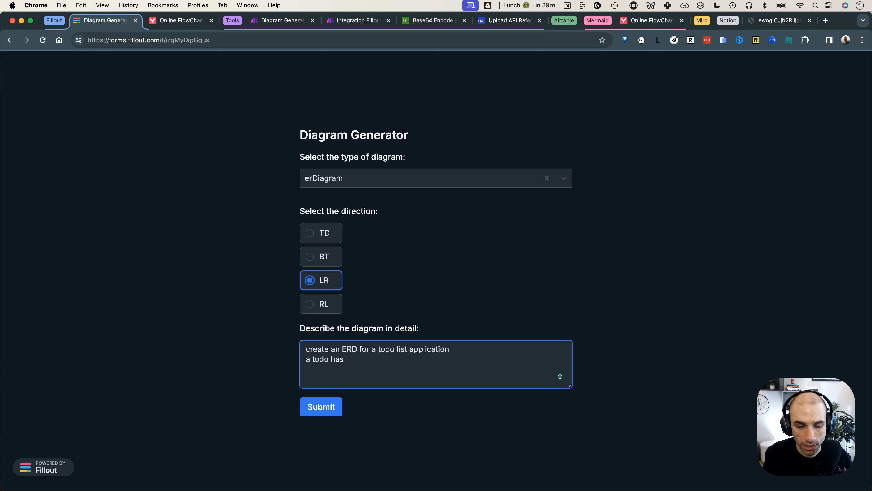
{"action": "type", "text": "status and as"}
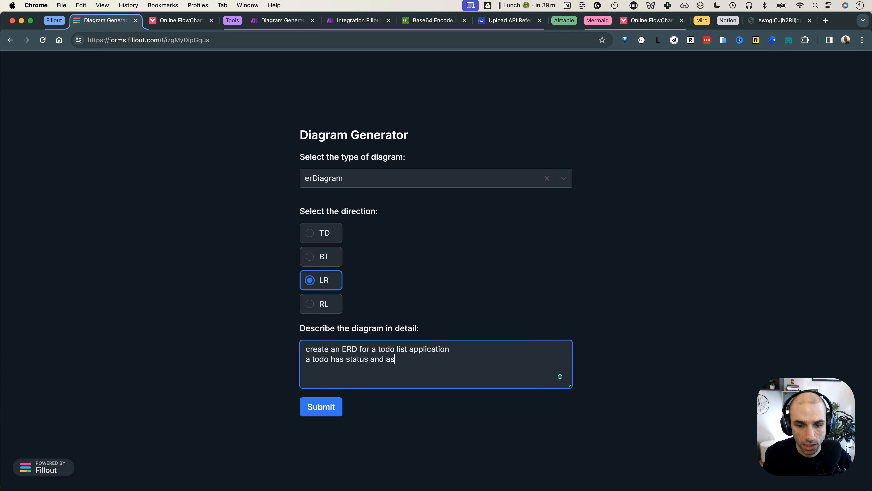
{"action": "type", "text": "todo ma"}
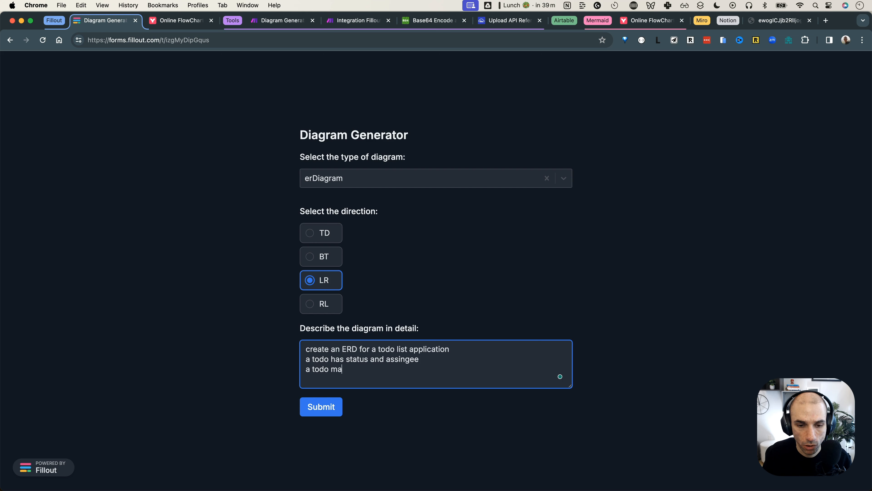
{"action": "type", "text": "y or may"}
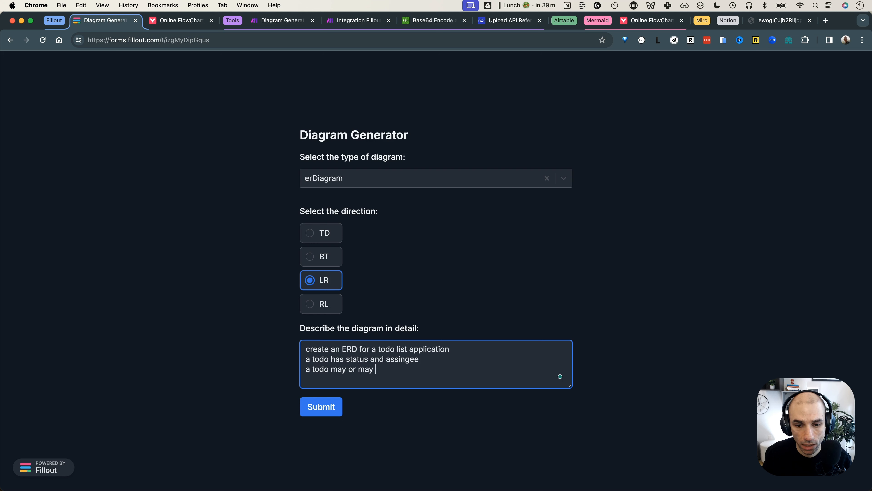
{"action": "type", "text": " not be attached a rp"}
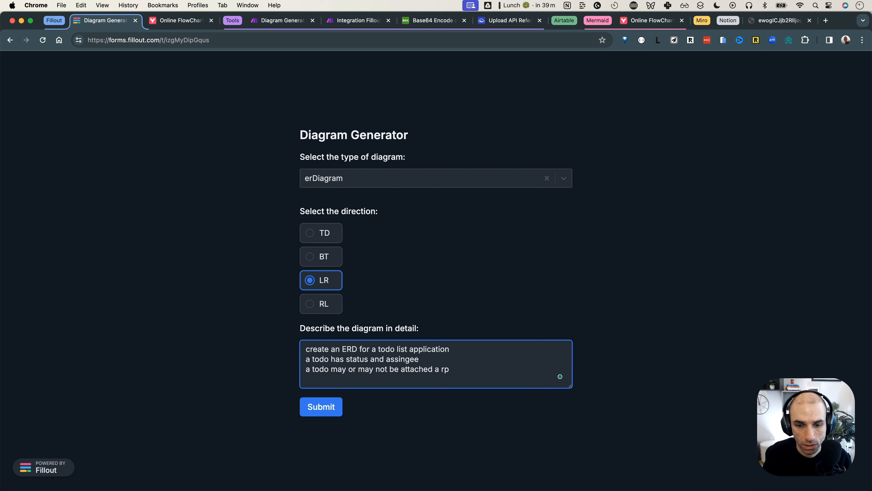
{"action": "type", "text": "ojro"}
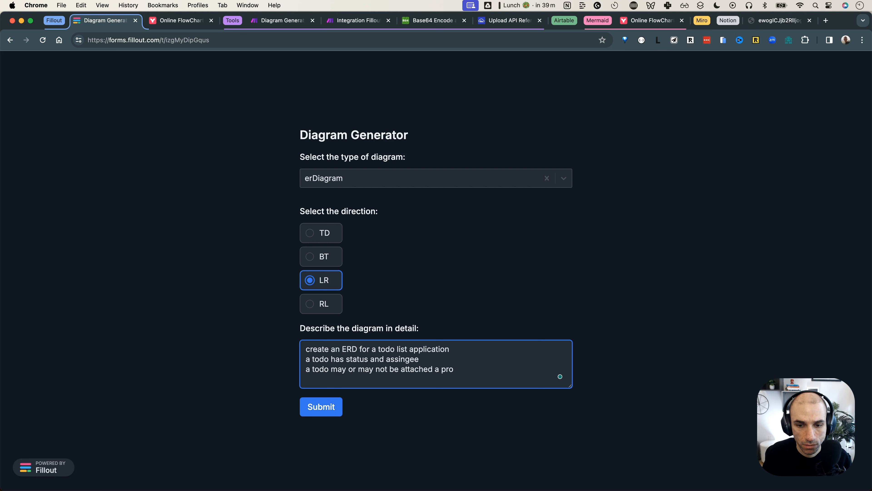
{"action": "type", "text": "ejcproject can have dat"}
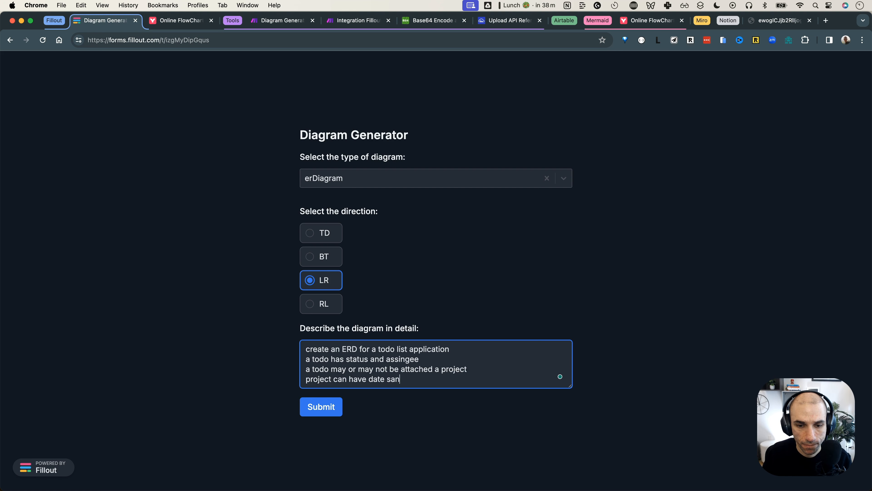
{"action": "type", "text": "es and status"}
{"action": "key", "text": "Return"}
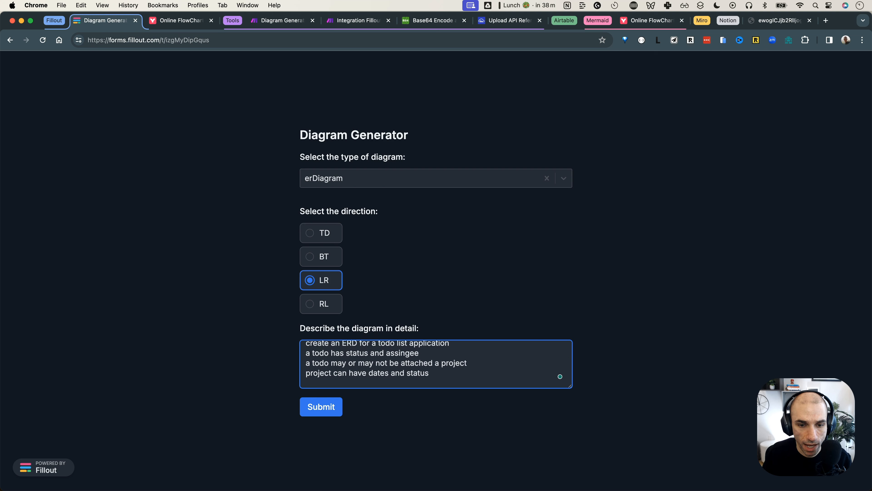
{"action": "type", "text": "a user"}
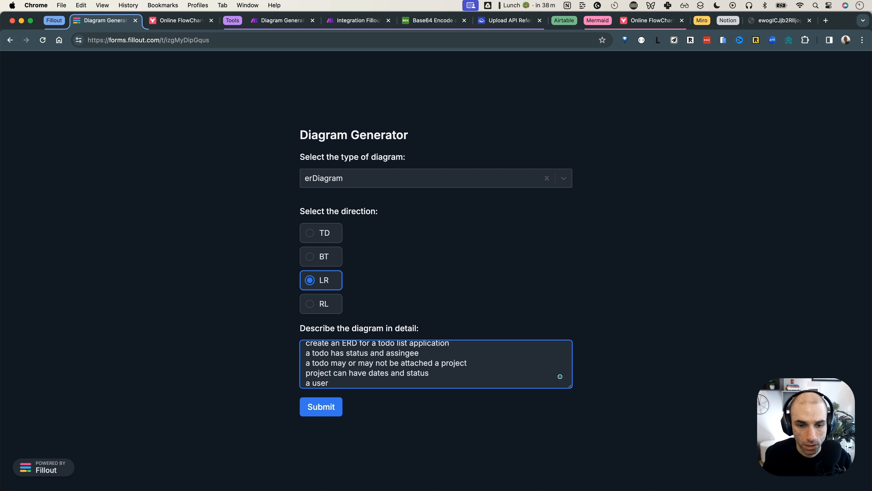
{"action": "key", "text": "BackSpace"}
{"action": "key", "text": "BackSpace"}
{"action": "key", "text": "BackSpace"}
{"action": "key", "text": "BackSpace"}
{"action": "key", "text": "BackSpace"}
{"action": "key", "text": "BackSpace"}
{"action": "key", "text": "BackSpace"}
{"action": "key", "text": "BackSpace"}
{"action": "key", "text": "BackSpace"}
{"action": "key", "text": "BackSpace"}
{"action": "key", "text": "BackSpace"}
{"action": "key", "text": "BackSpace"}
{"action": "key", "text": "BackSpace"}
{"action": "key", "text": "BackSpace"}
{"action": "key", "text": "BackSpace"}
{"action": "key", "text": "BackSpace"}
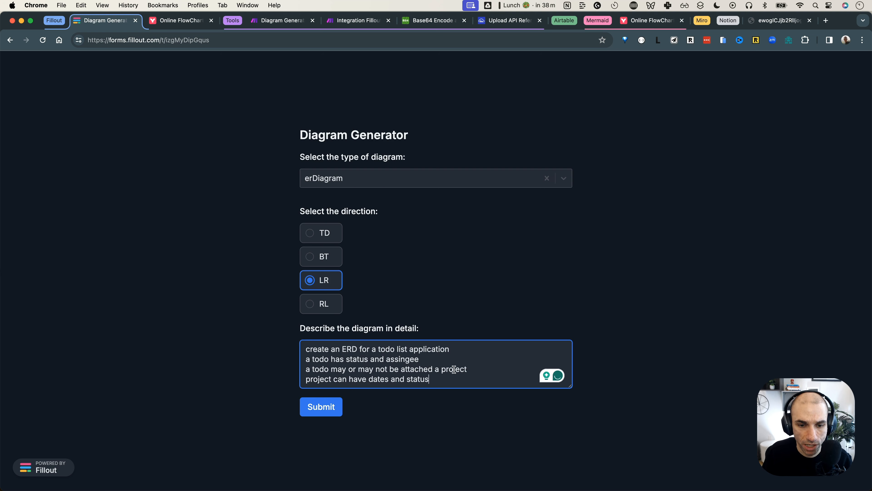
Check the Make scenario is waiting, then submit the diagram request form
{"action": "left_click", "coordinate": [340, 24]}
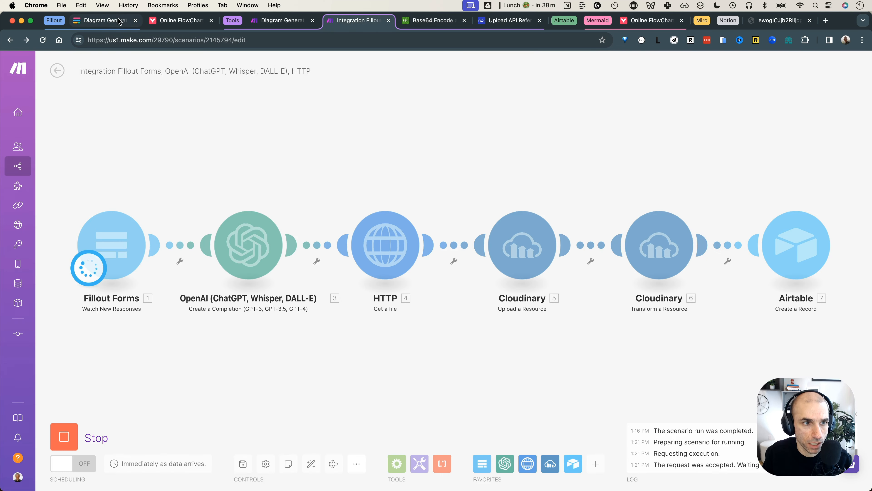
{"action": "left_click", "coordinate": [119, 24]}
{"action": "left_click", "coordinate": [323, 409]}
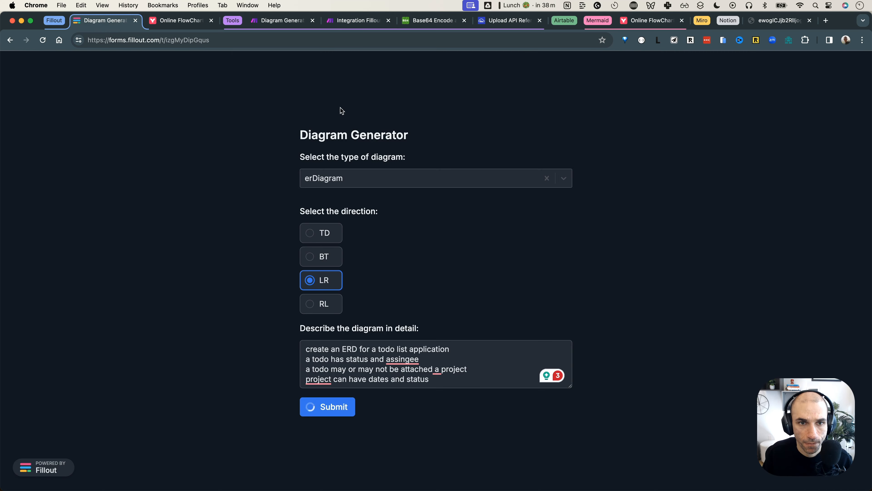
Watch the run complete, then find the new erDiagram record 12 in Airtable's Mermaid Diagrams table
{"action": "left_click", "coordinate": [355, 25]}
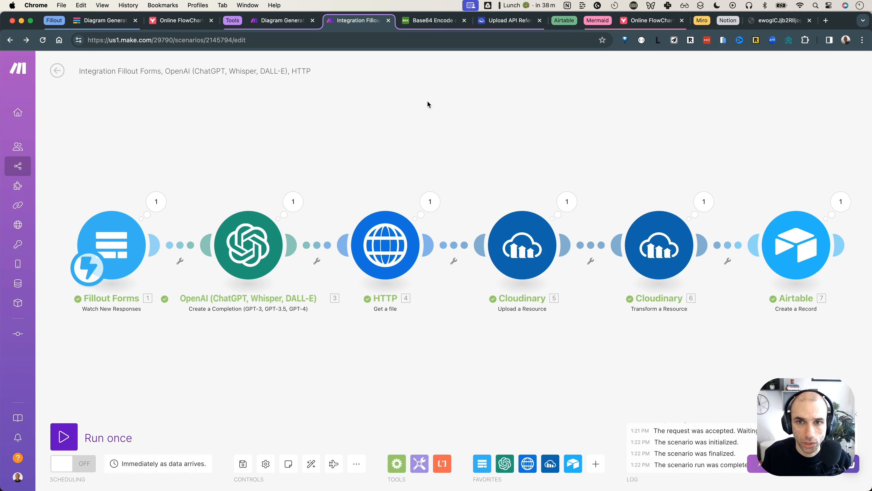
{"action": "scroll", "coordinate": [427, 101], "scroll_direction": "down", "scroll_amount": 1}
{"action": "left_click", "coordinate": [566, 22]}
{"action": "left_click", "coordinate": [564, 23]}
{"action": "left_click", "coordinate": [427, 311]}
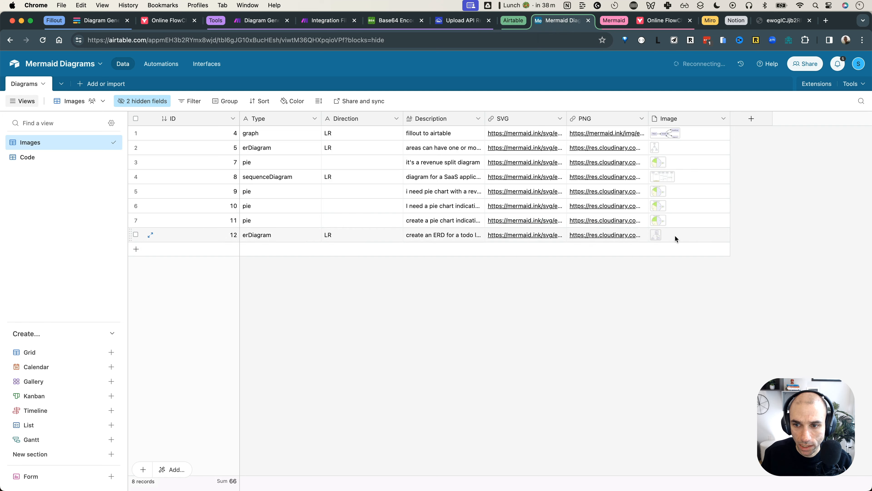
View record 12's ERD image attachment full size, then close the viewer
{"action": "left_click", "coordinate": [654, 237]}
{"action": "left_click", "coordinate": [655, 234]}
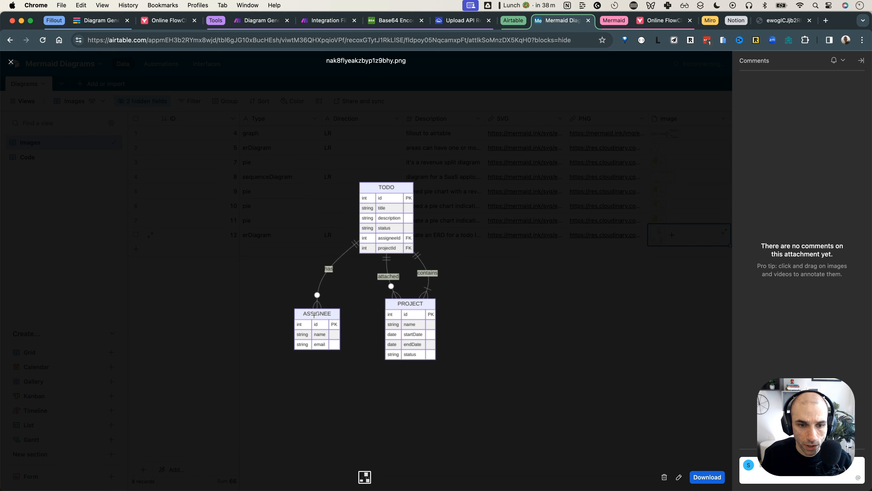
{"action": "left_click", "coordinate": [550, 322]}
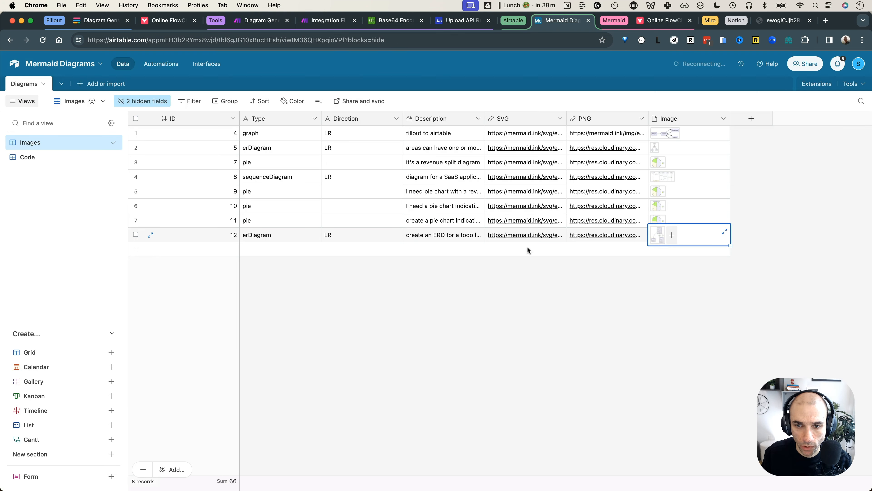
Open record 12's SVG link in mermaid.ink at default zoom, then return to Airtable
{"action": "left_click", "coordinate": [528, 239]}
{"action": "left_click", "coordinate": [528, 240]}
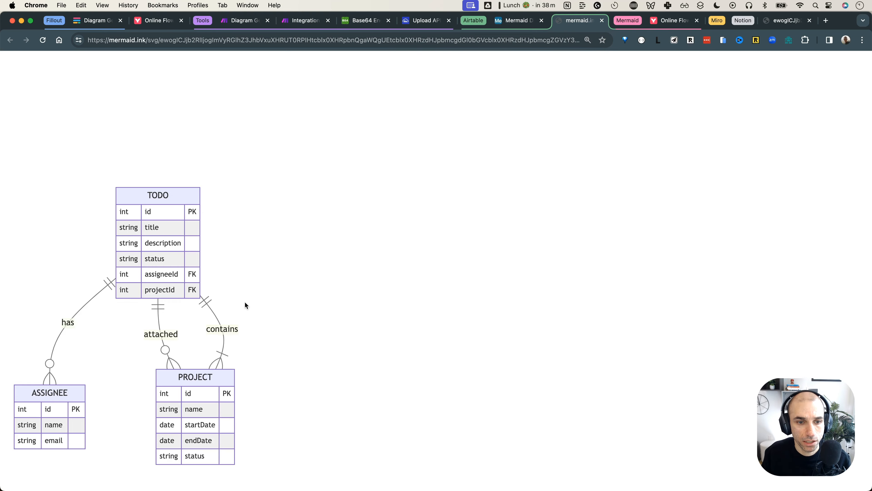
{"action": "key", "text": "super+0"}
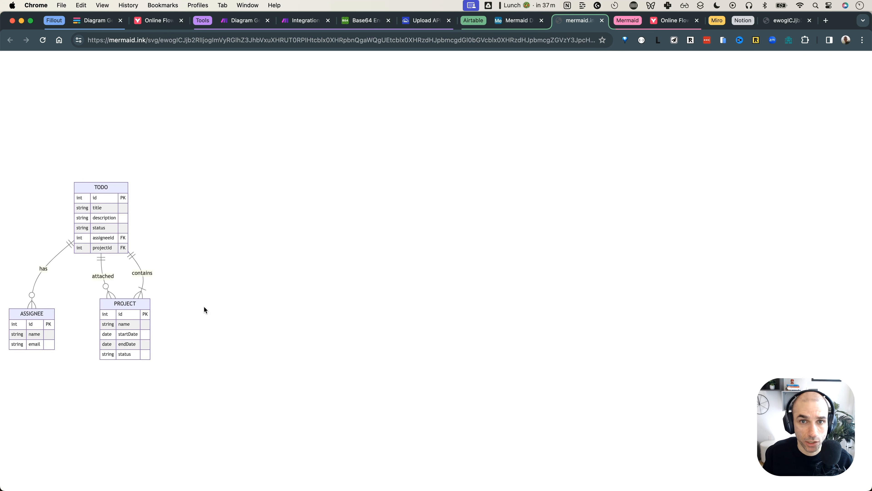
{"action": "key", "text": "super+shift+bracketleft"}
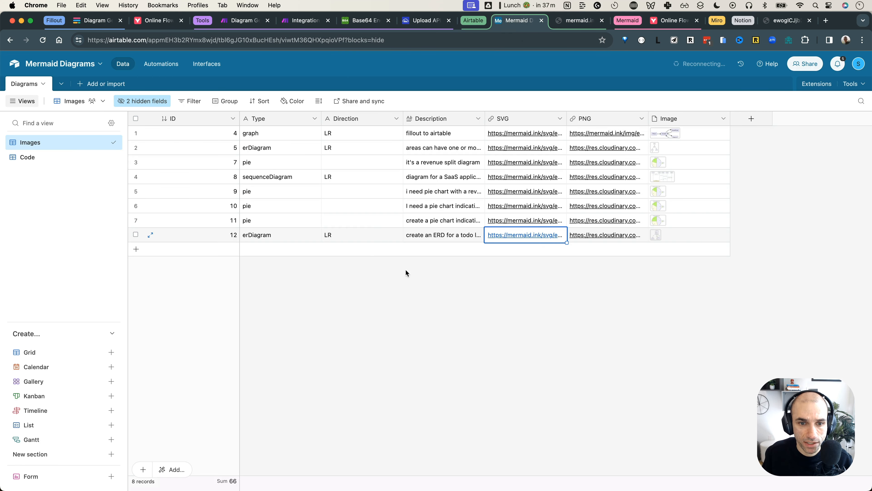
{"action": "left_click", "coordinate": [507, 273]}
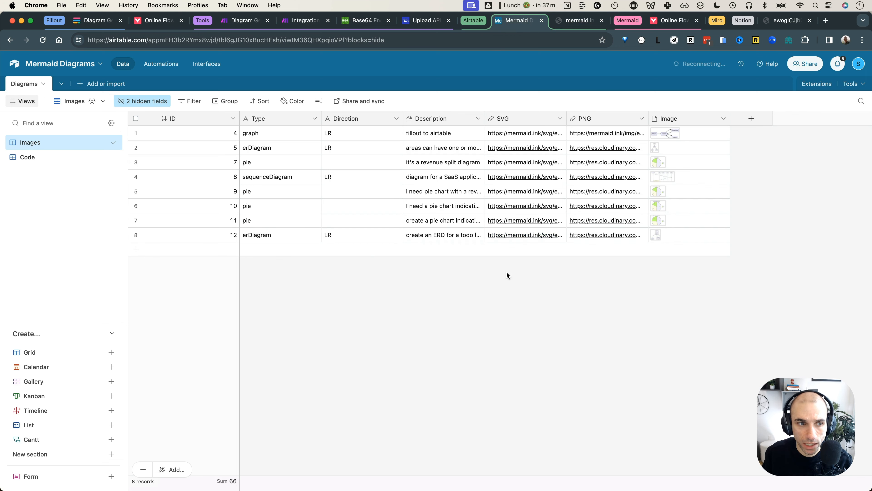
In the Code view, expand record 12 and select its Code String JSON
{"action": "left_click", "coordinate": [62, 163]}
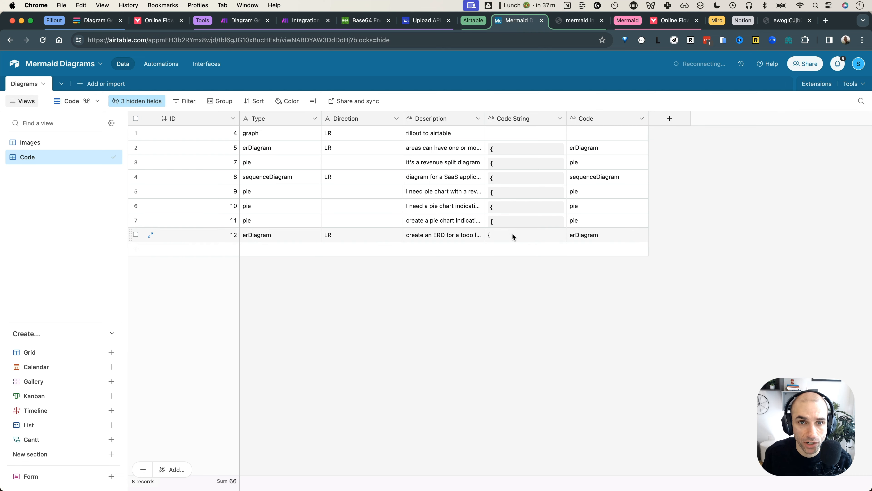
{"action": "left_click", "coordinate": [149, 235]}
{"action": "scroll", "coordinate": [403, 227], "scroll_direction": "down", "scroll_amount": 10}
{"action": "scroll", "coordinate": [326, 206], "scroll_direction": "up", "scroll_amount": 5}
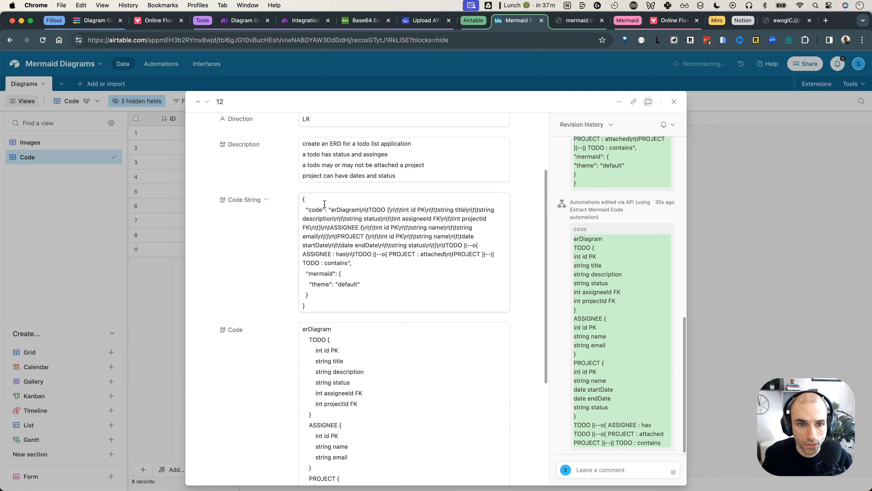
{"action": "left_click_drag", "start_coordinate": [302, 200], "coordinate": [341, 303]}
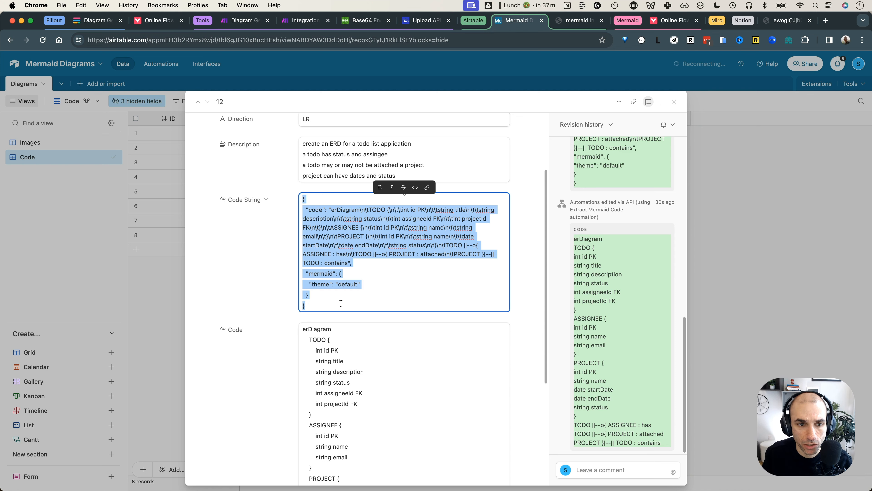
Select and copy all the Mermaid code in record 12's Code field
{"action": "scroll", "coordinate": [373, 283], "scroll_direction": "down", "scroll_amount": 1}
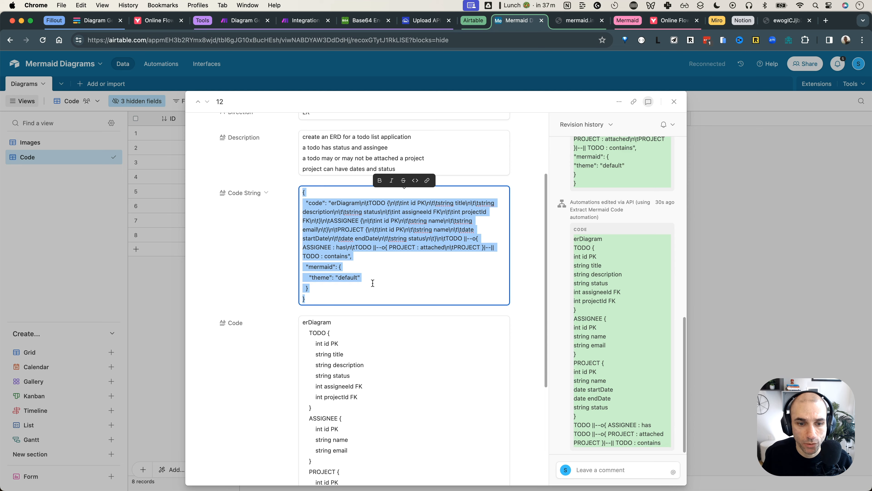
{"action": "scroll", "coordinate": [373, 283], "scroll_direction": "down", "scroll_amount": 5}
{"action": "scroll", "coordinate": [372, 278], "scroll_direction": "up", "scroll_amount": 4}
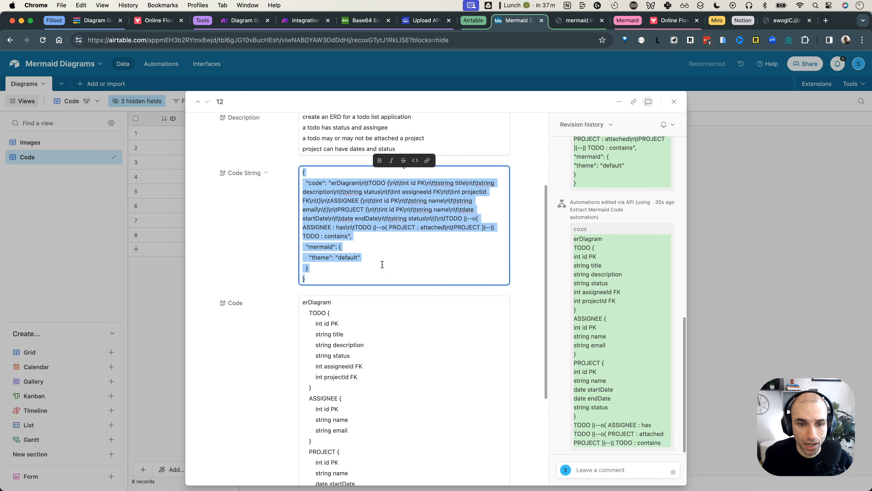
{"action": "scroll", "coordinate": [382, 265], "scroll_direction": "down", "scroll_amount": 7}
{"action": "left_click", "coordinate": [303, 168]}
{"action": "left_click_drag", "start_coordinate": [303, 169], "coordinate": [427, 409]}
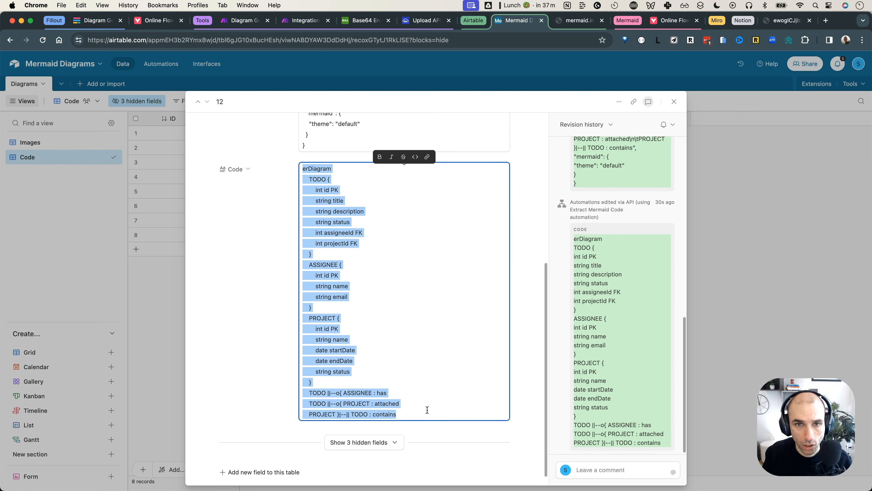
{"action": "left_click", "coordinate": [670, 22]}
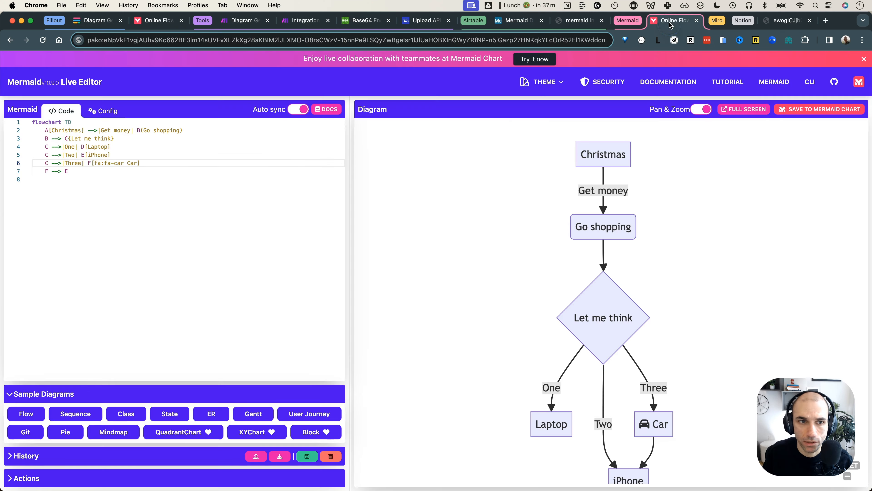
Replace the sample flowchart with the pasted todo erDiagram code, rendering TODO, ASSIGNEE and PROJECT
{"action": "left_click", "coordinate": [218, 163]}
{"action": "key", "text": "super+a"}
{"action": "key", "text": "super+v"}
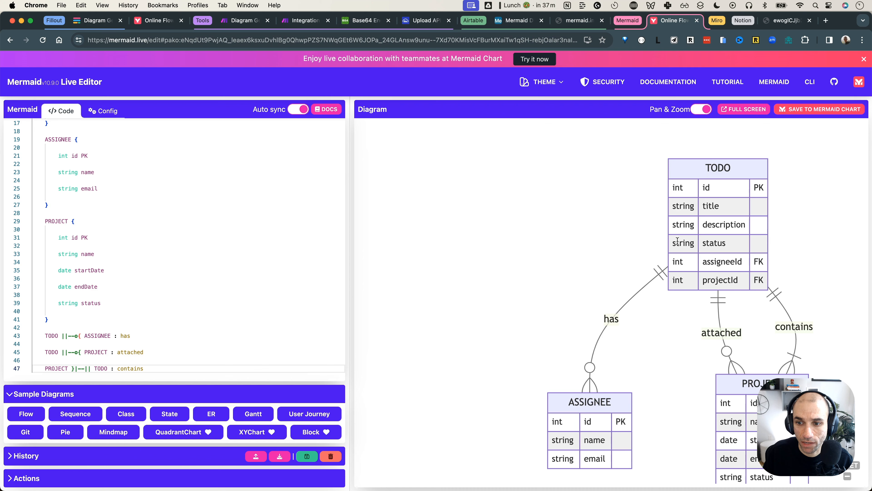
{"action": "scroll", "coordinate": [123, 217], "scroll_direction": "up", "scroll_amount": 5}
{"action": "scroll", "coordinate": [122, 216], "scroll_direction": "down", "scroll_amount": 3}
{"action": "scroll", "coordinate": [121, 217], "scroll_direction": "down", "scroll_amount": 5}
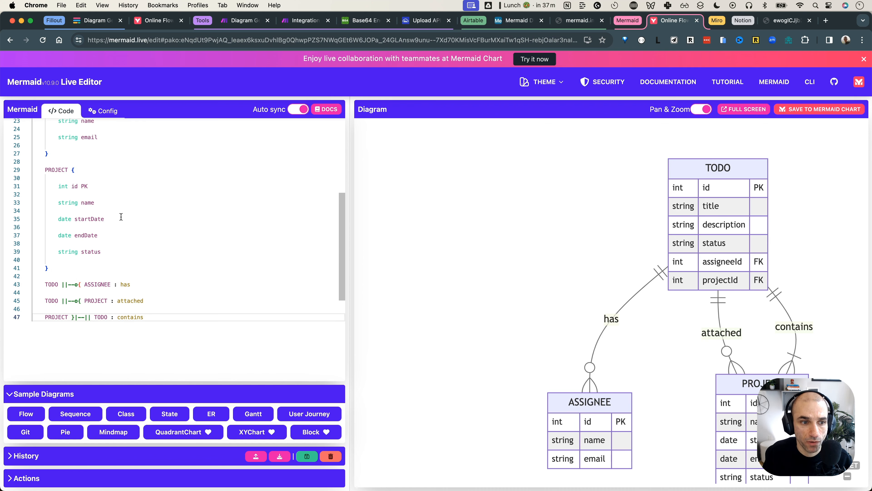
{"action": "scroll", "coordinate": [104, 236], "scroll_direction": "up", "scroll_amount": 5}
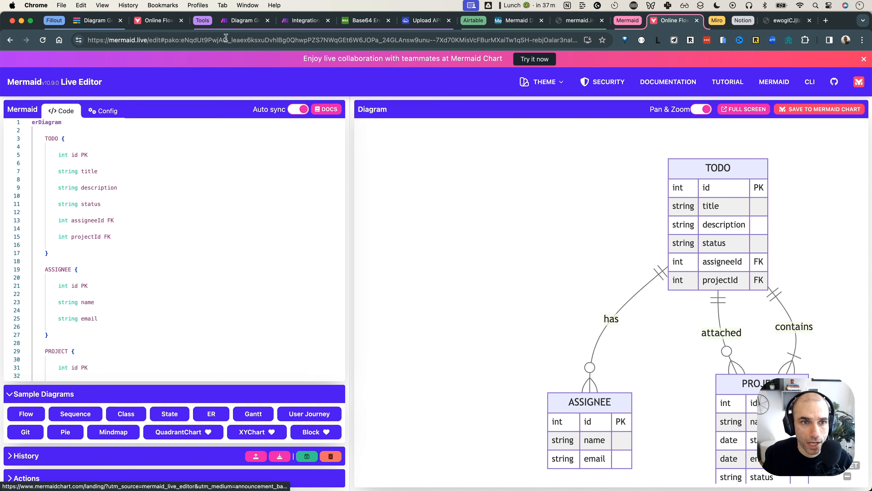
{"action": "left_click", "coordinate": [305, 21]}
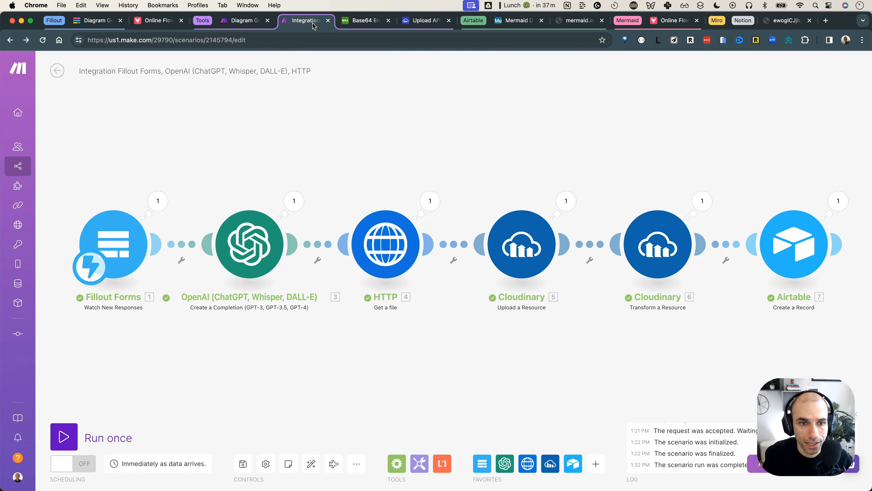
Zoom out on the finished scenario and open Notion's Mermaid OpenAI Prompt page
{"action": "scroll", "coordinate": [349, 173], "scroll_direction": "down", "scroll_amount": 2}
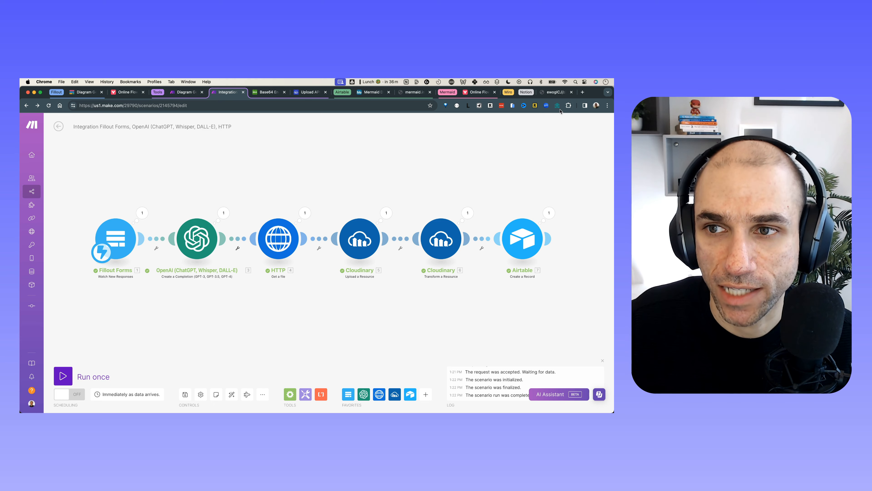
{"action": "left_click", "coordinate": [528, 93]}
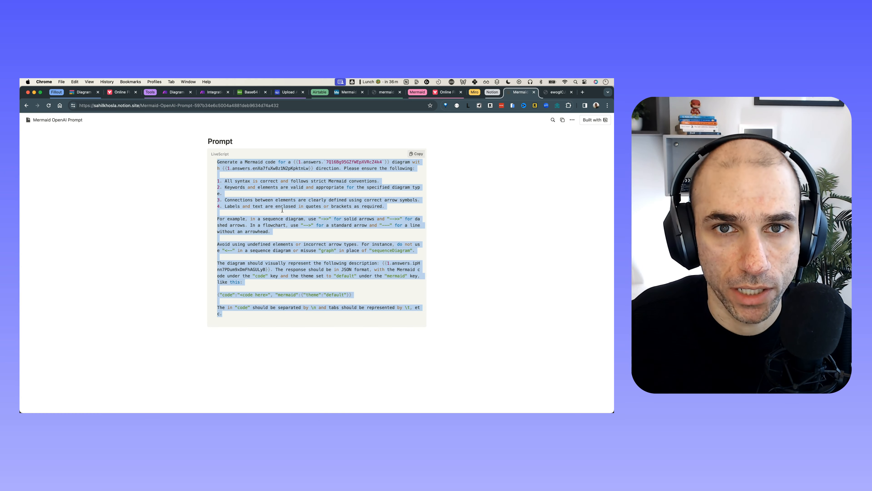